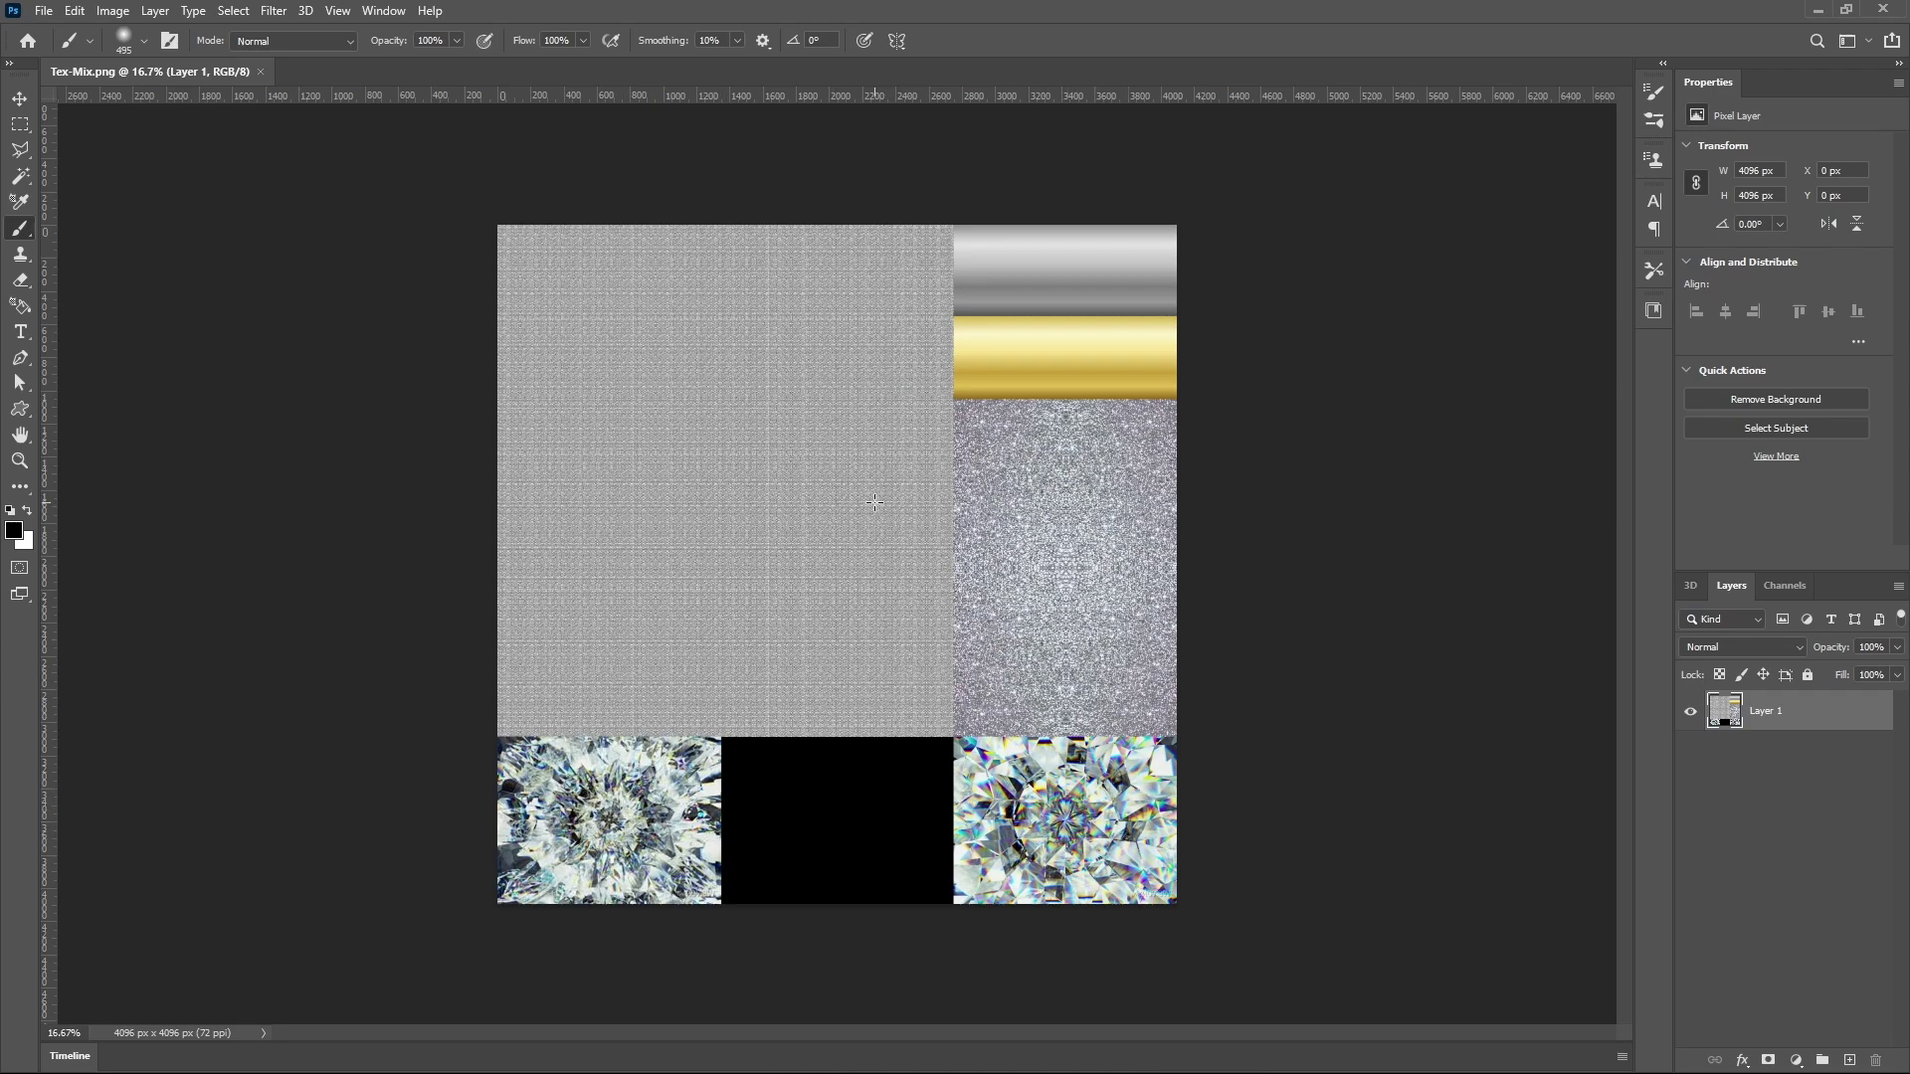
Add a vertical guide right of the grey texture, plus horizontal guides at the gold and bottom-strip seams.
drag(50, 564, 953, 626)
drag(821, 96, 765, 737)
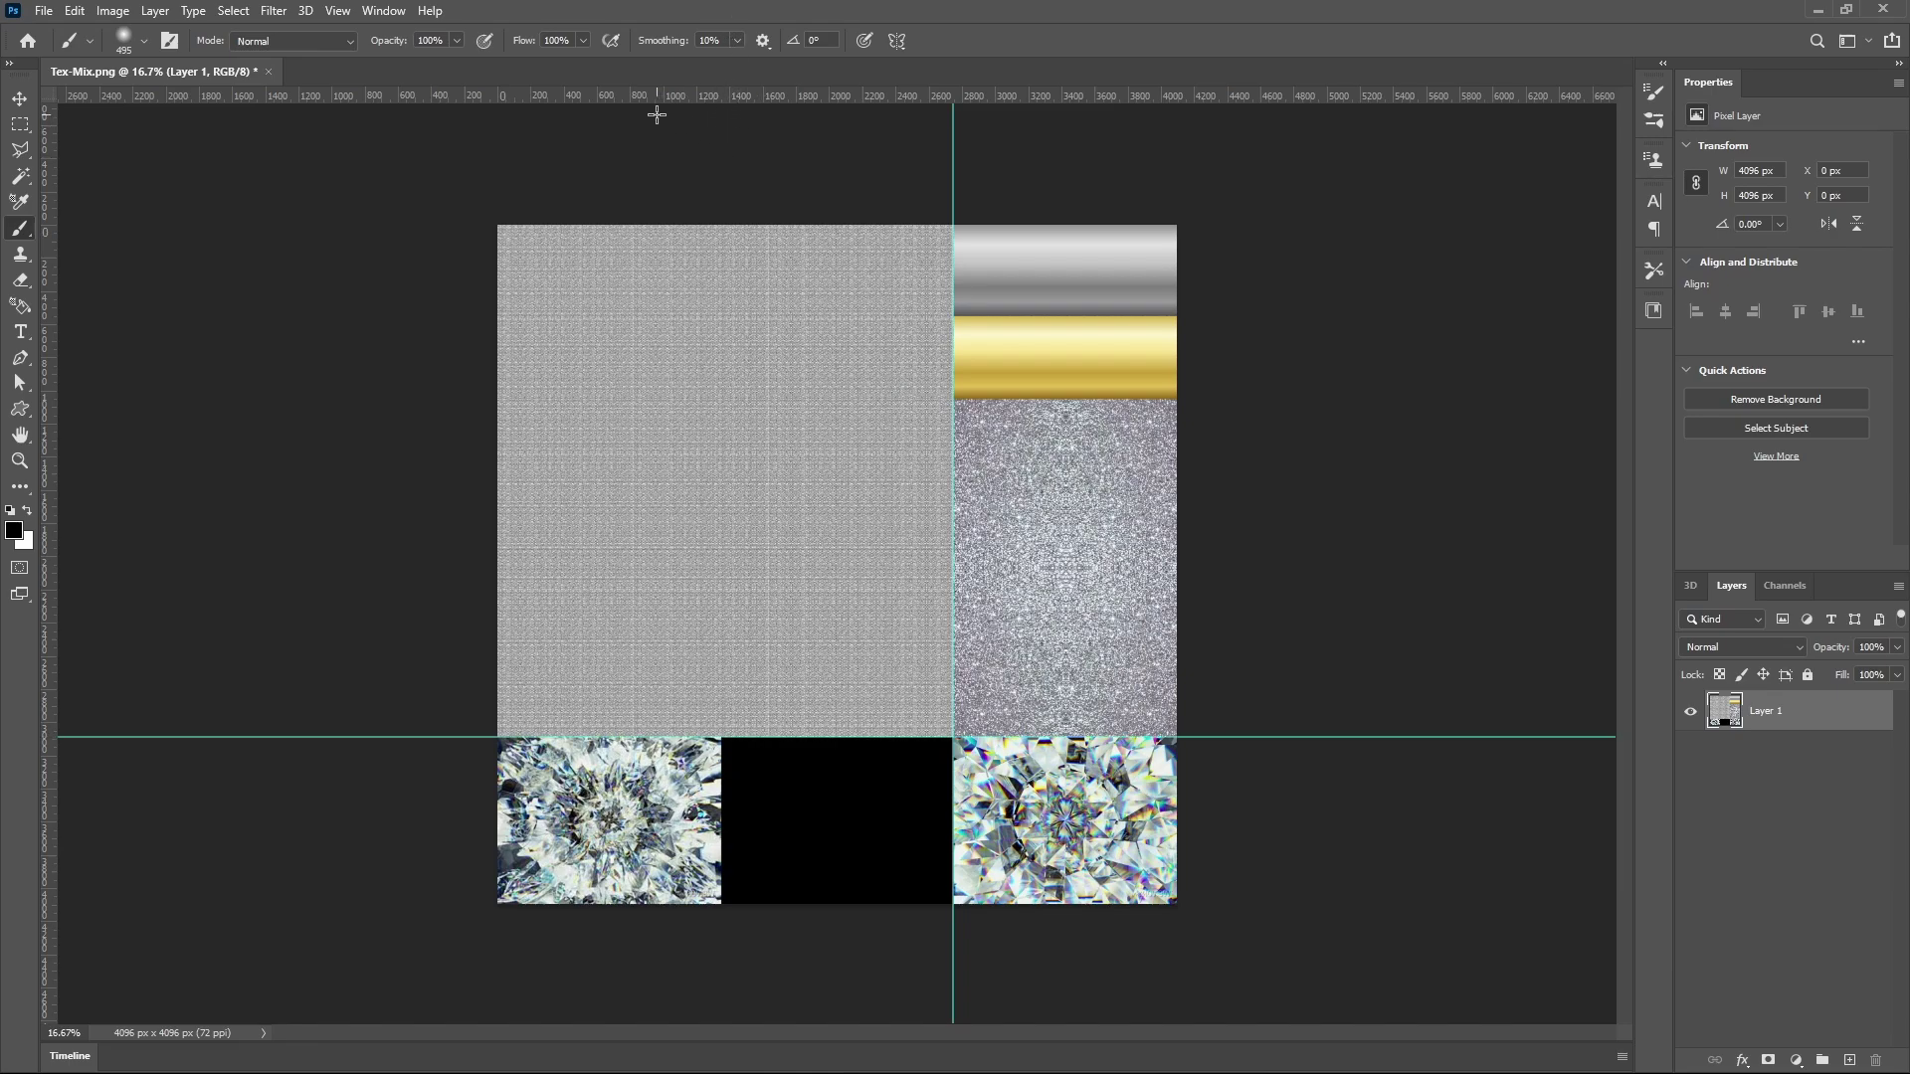
drag(670, 96, 635, 400)
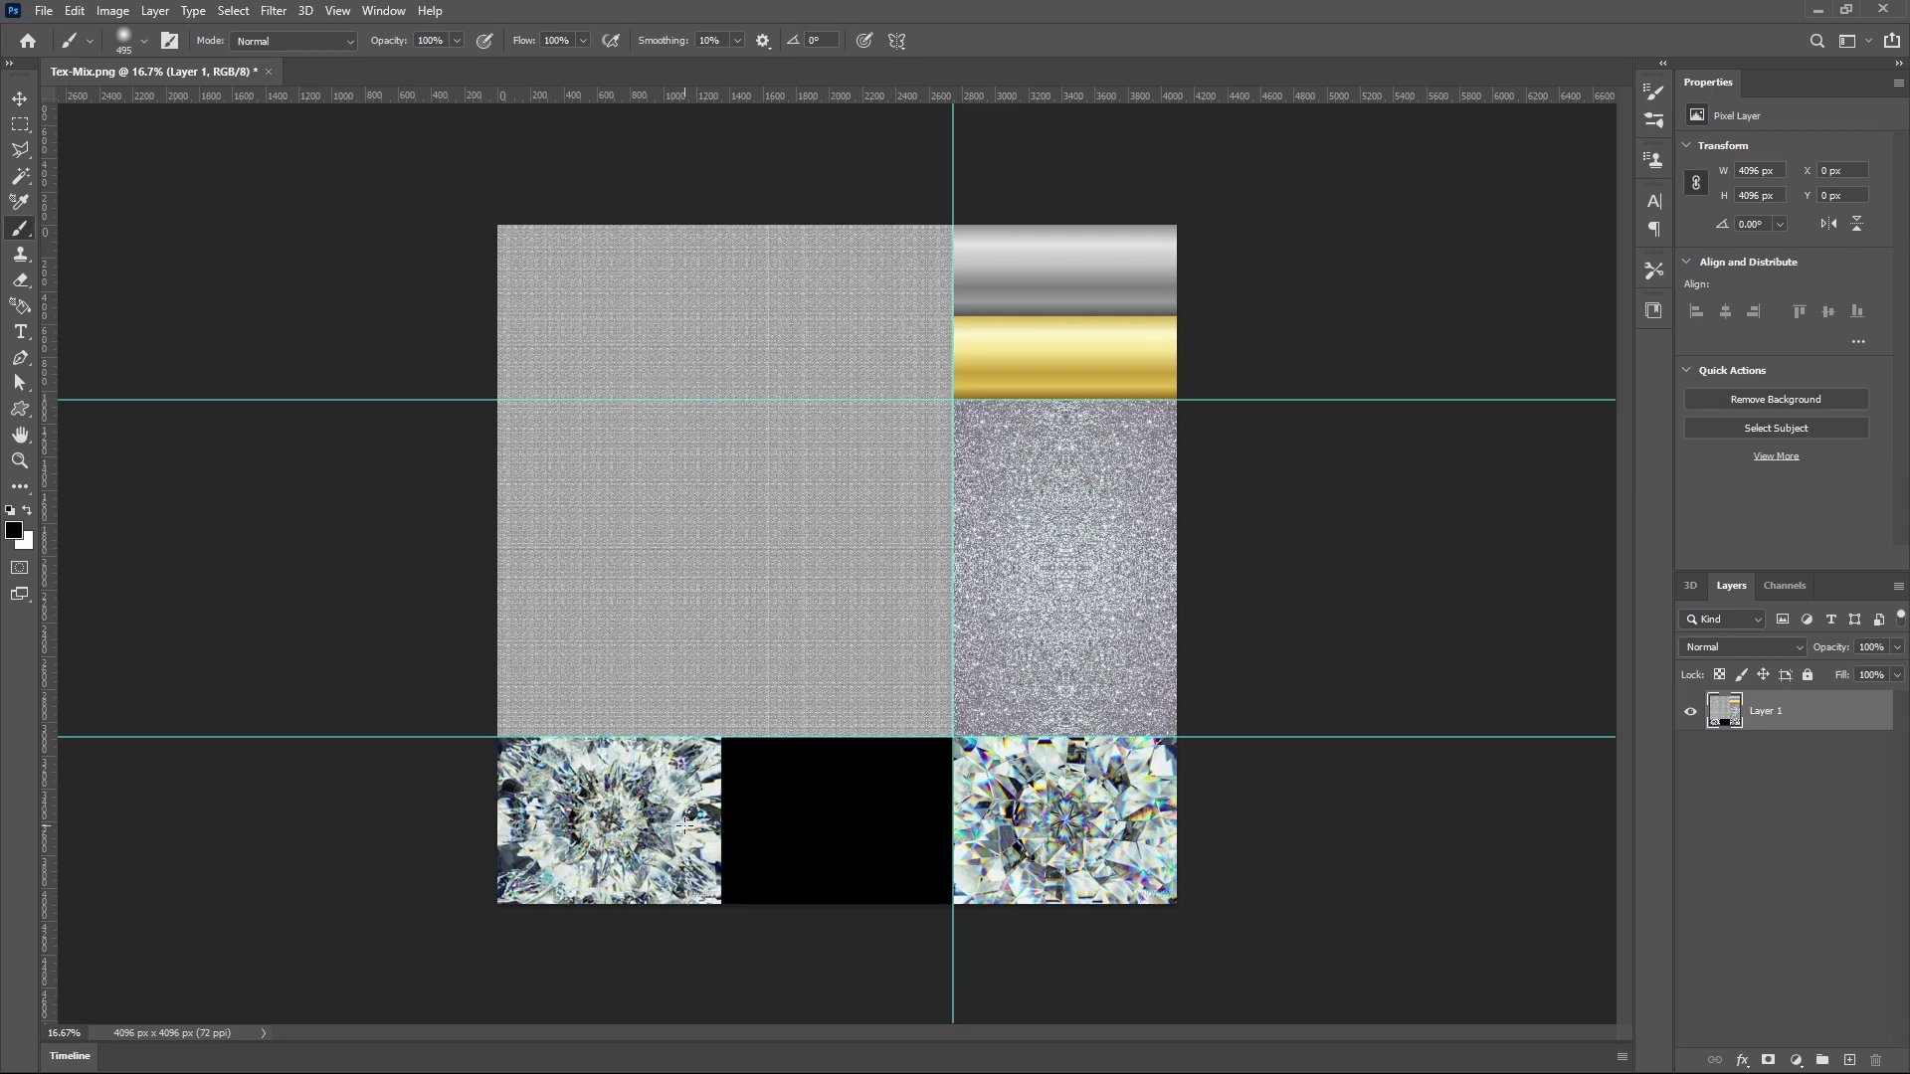
key(m)
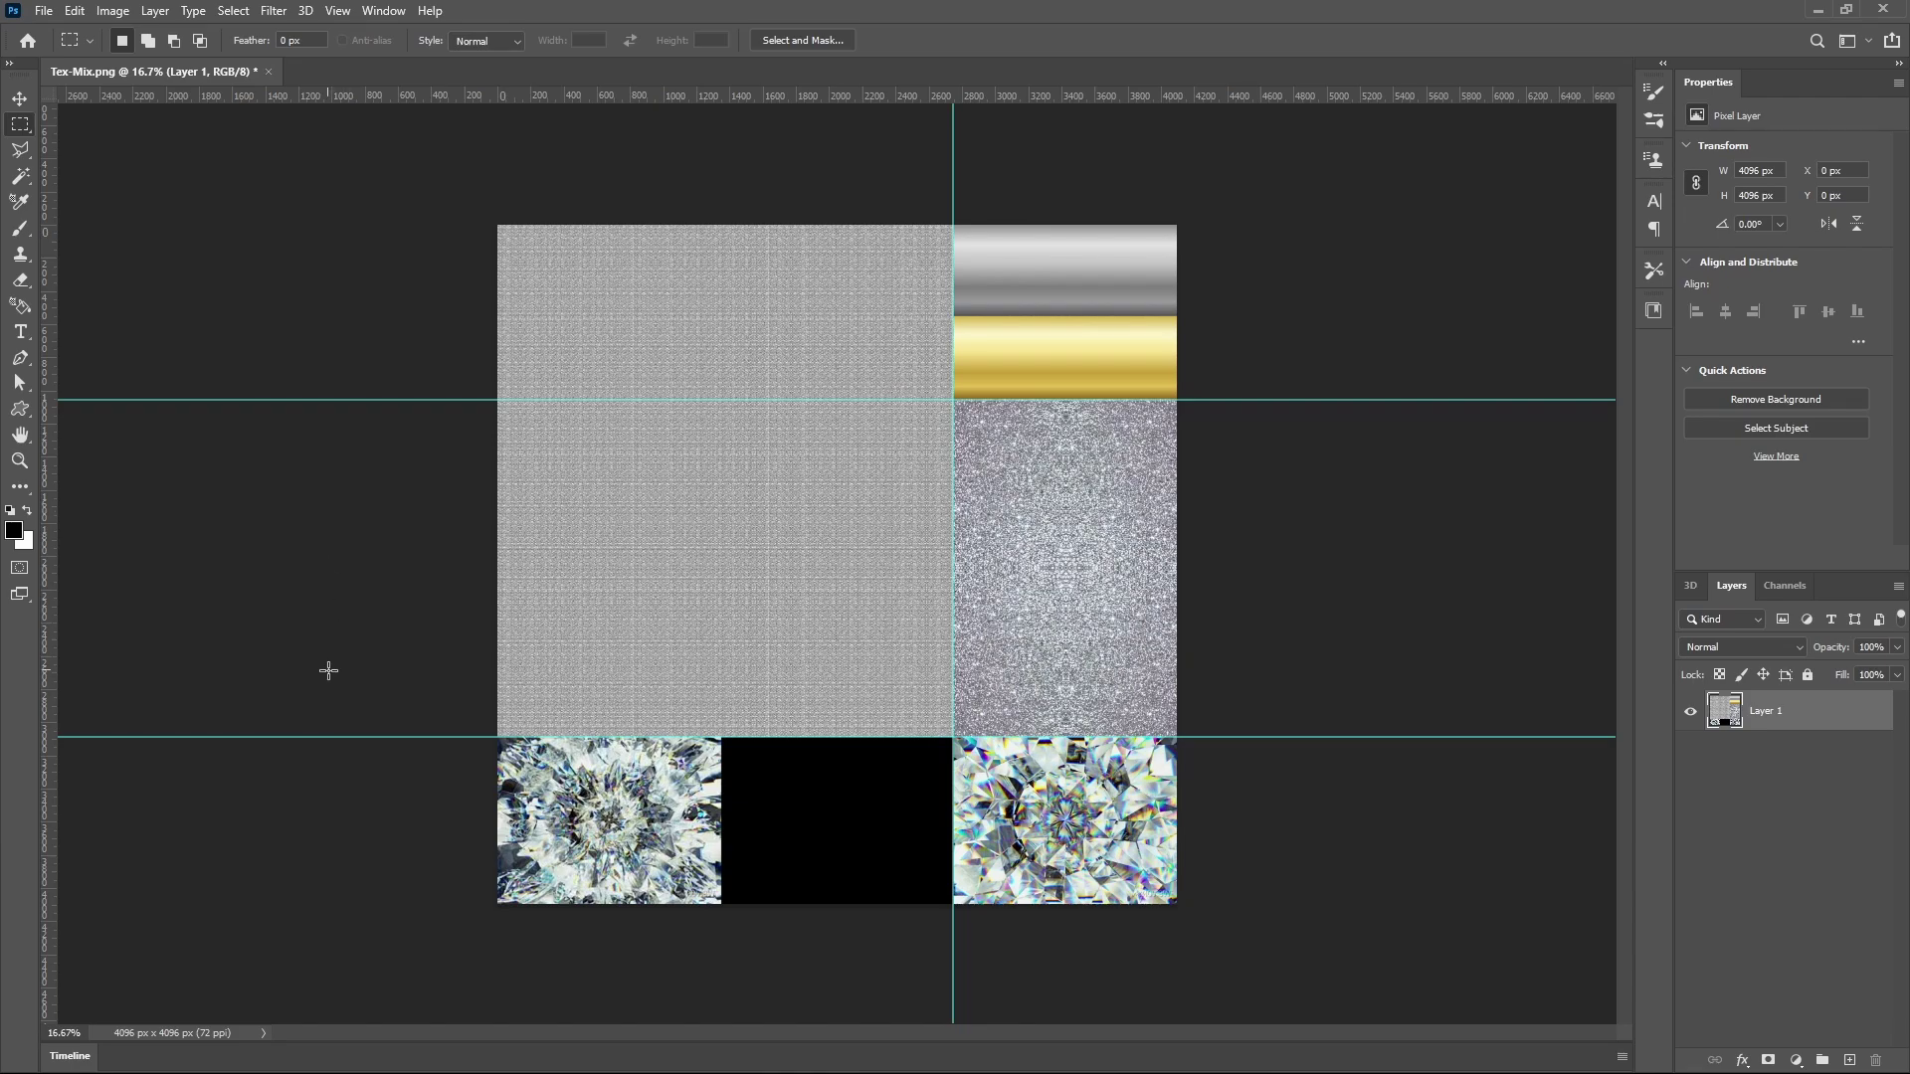
Copy the large grey fabric area onto its own new layer.
drag(498, 224, 953, 738)
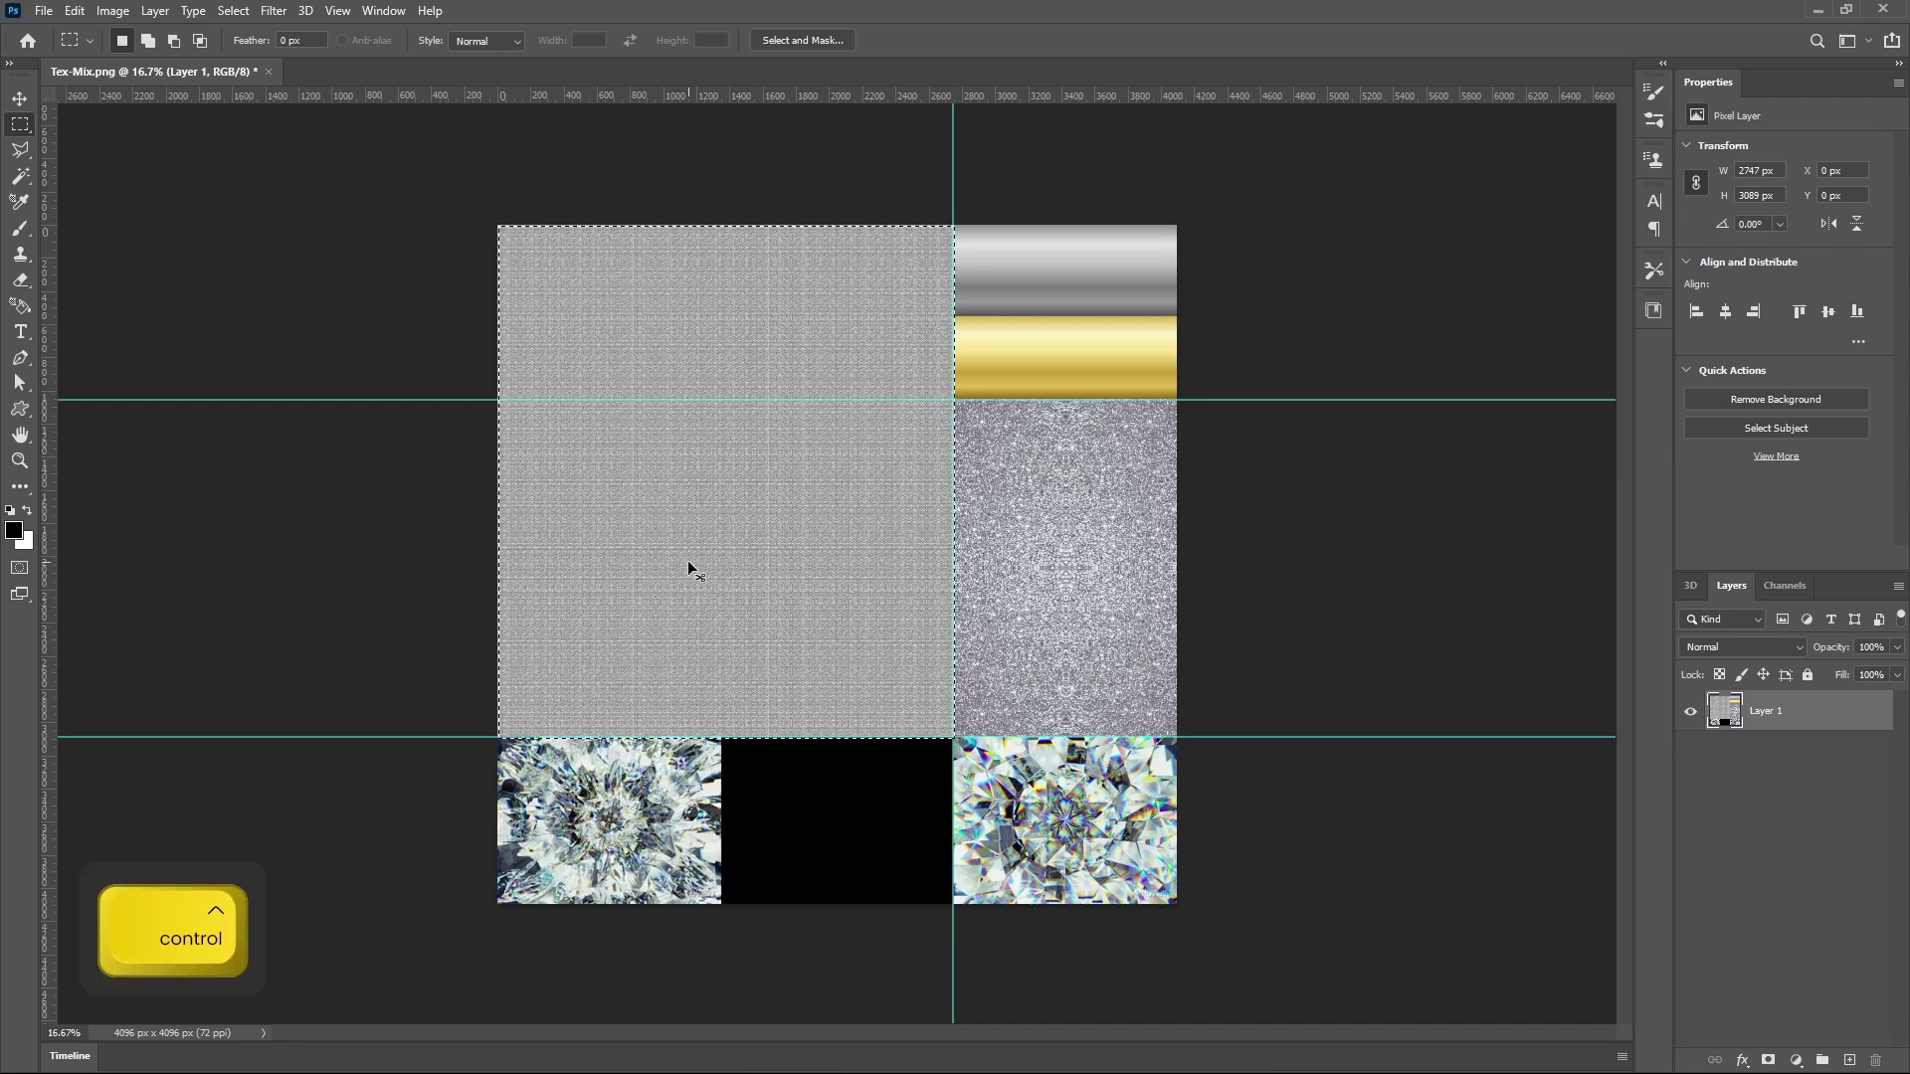
key(ctrl+c)
key(ctrl+v)
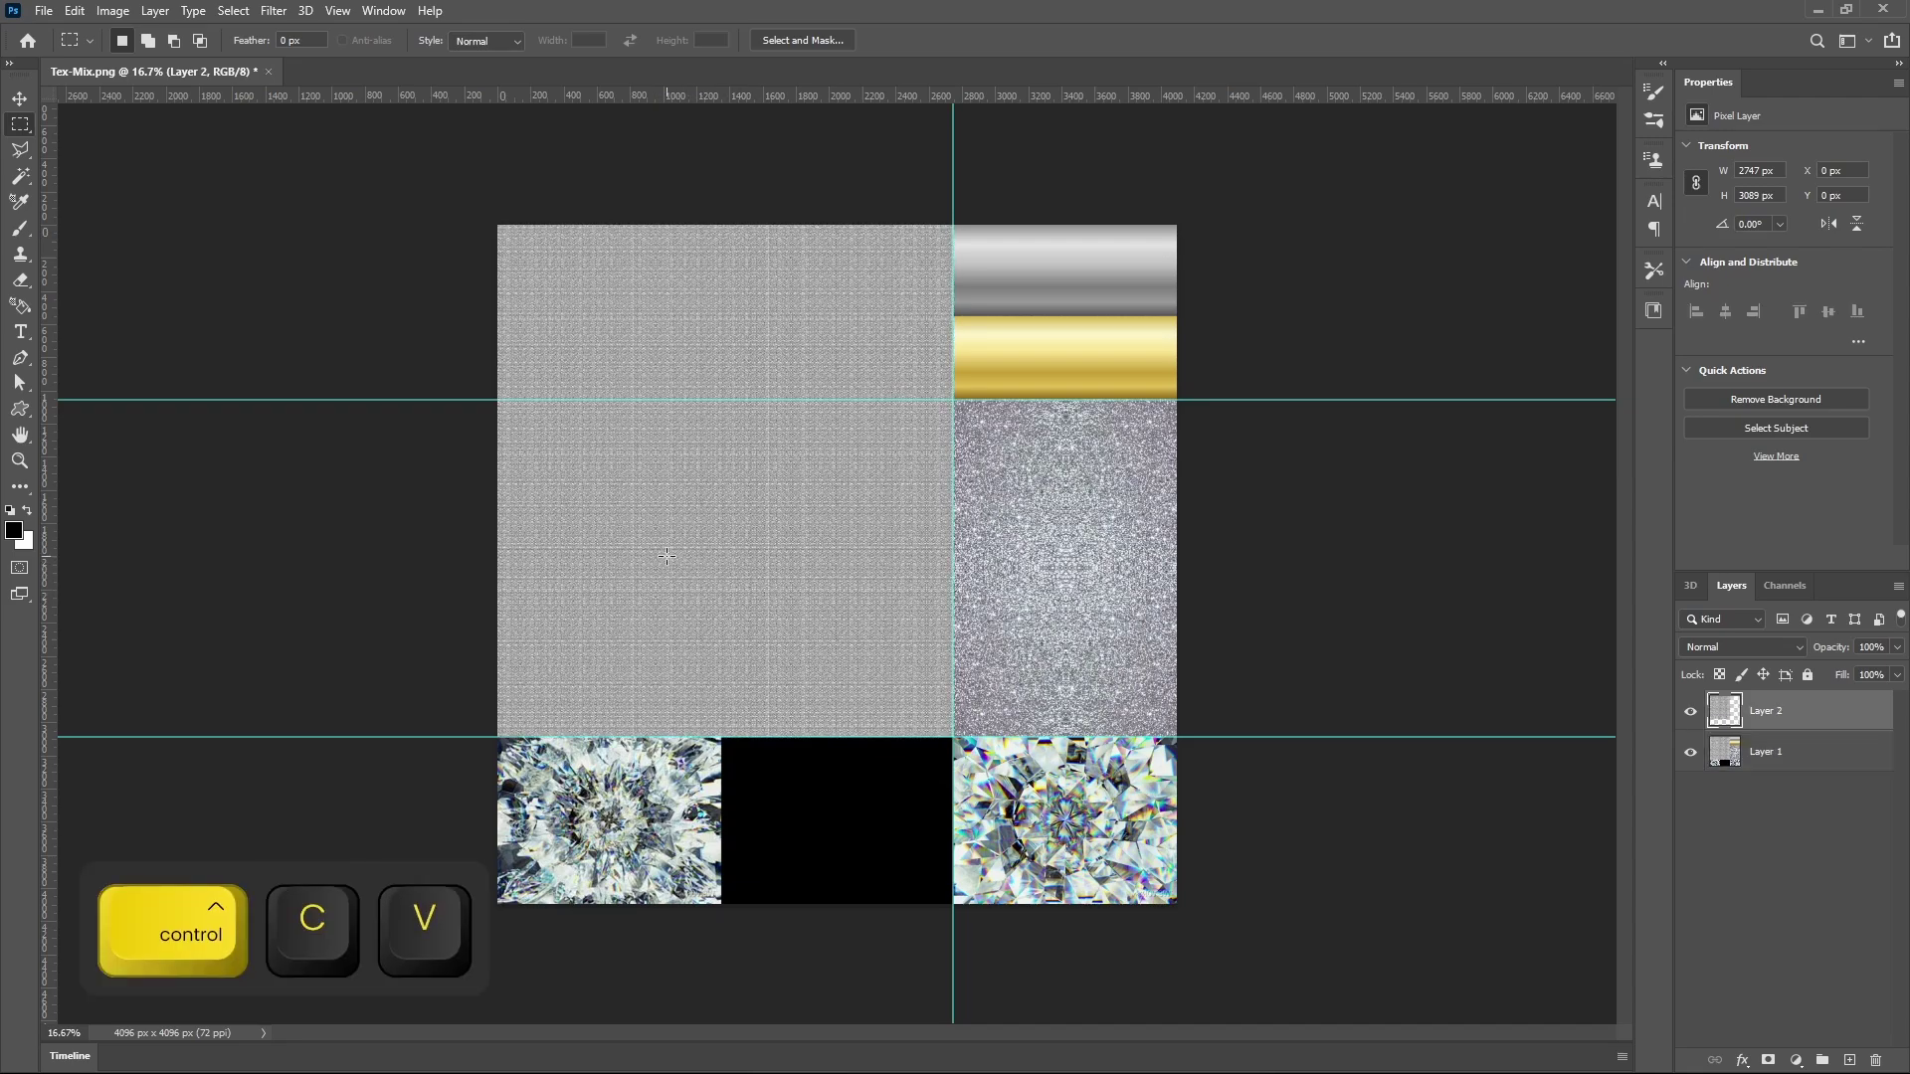
Copy the metal and gold strips from Layer 1 onto a new layer.
click(1791, 756)
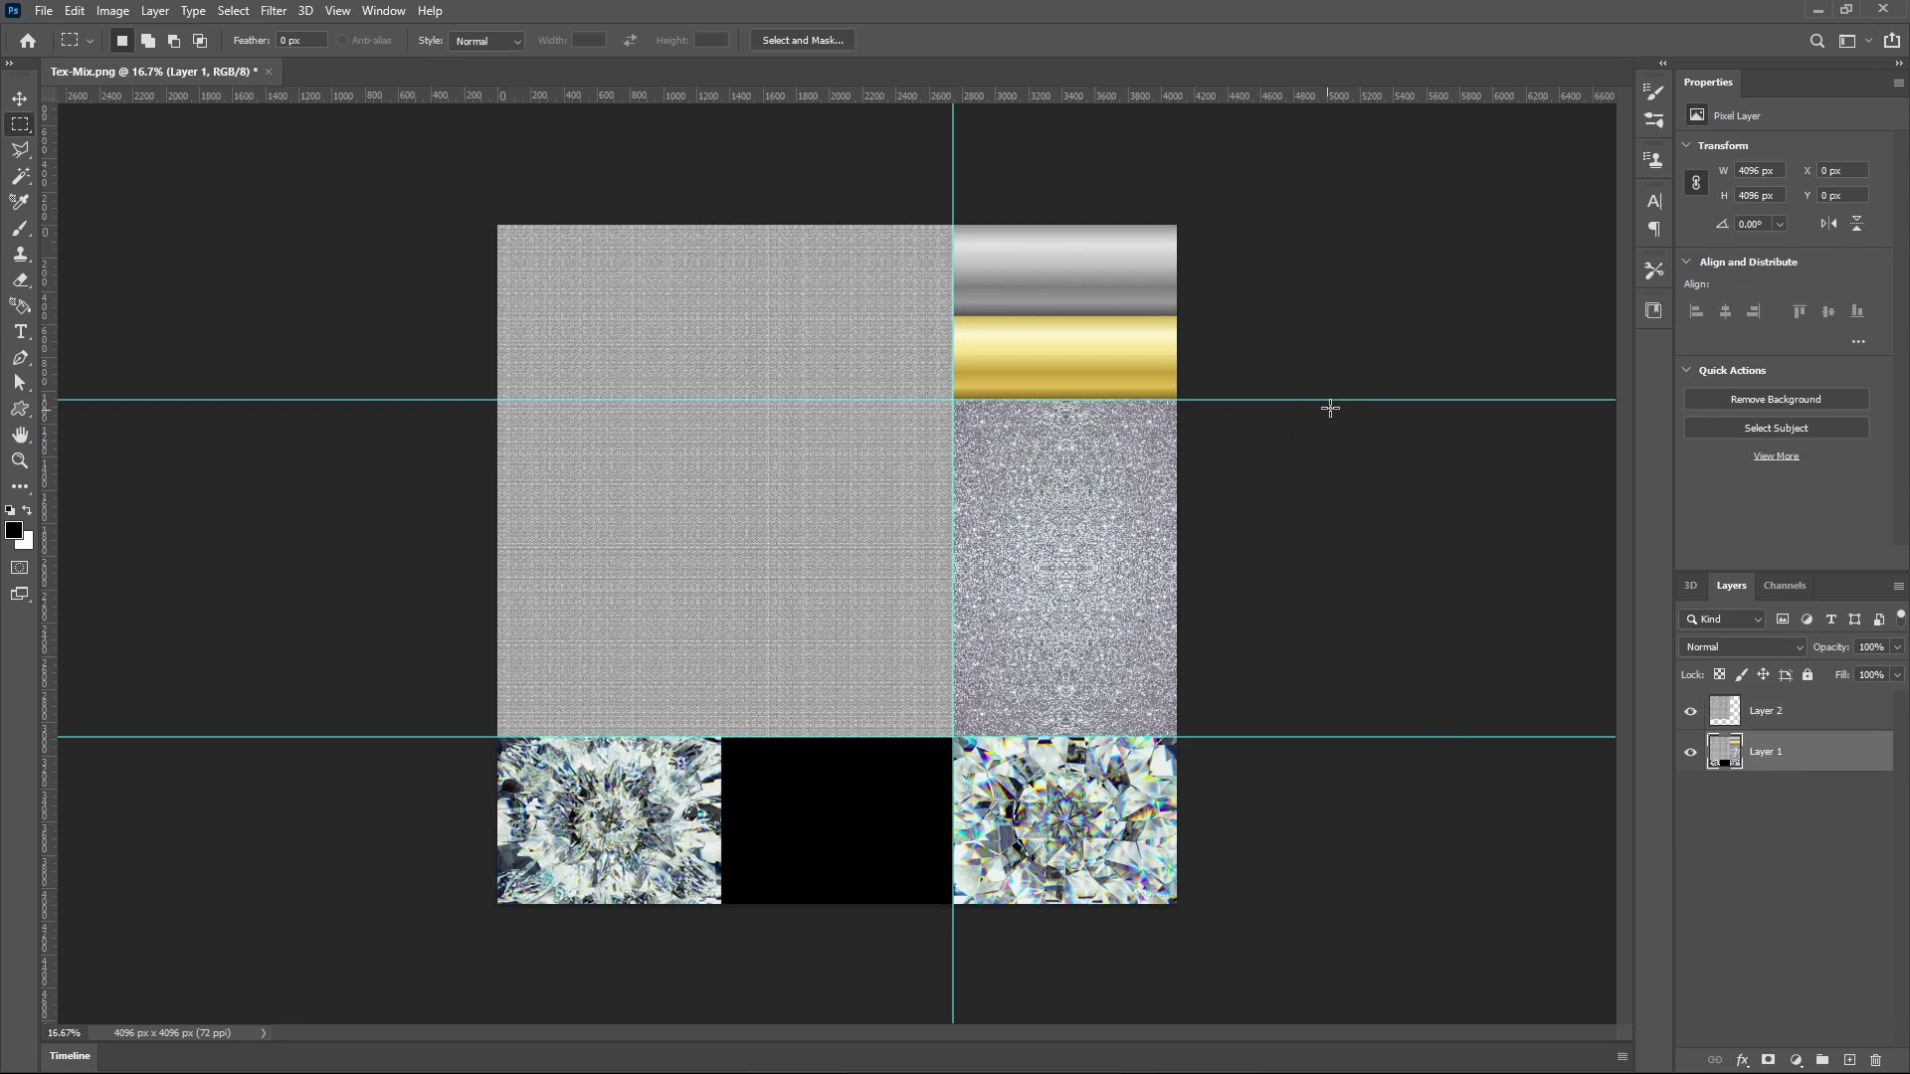
drag(1218, 169, 953, 400)
click(1267, 255)
drag(1176, 227, 953, 400)
key(ctrl+c)
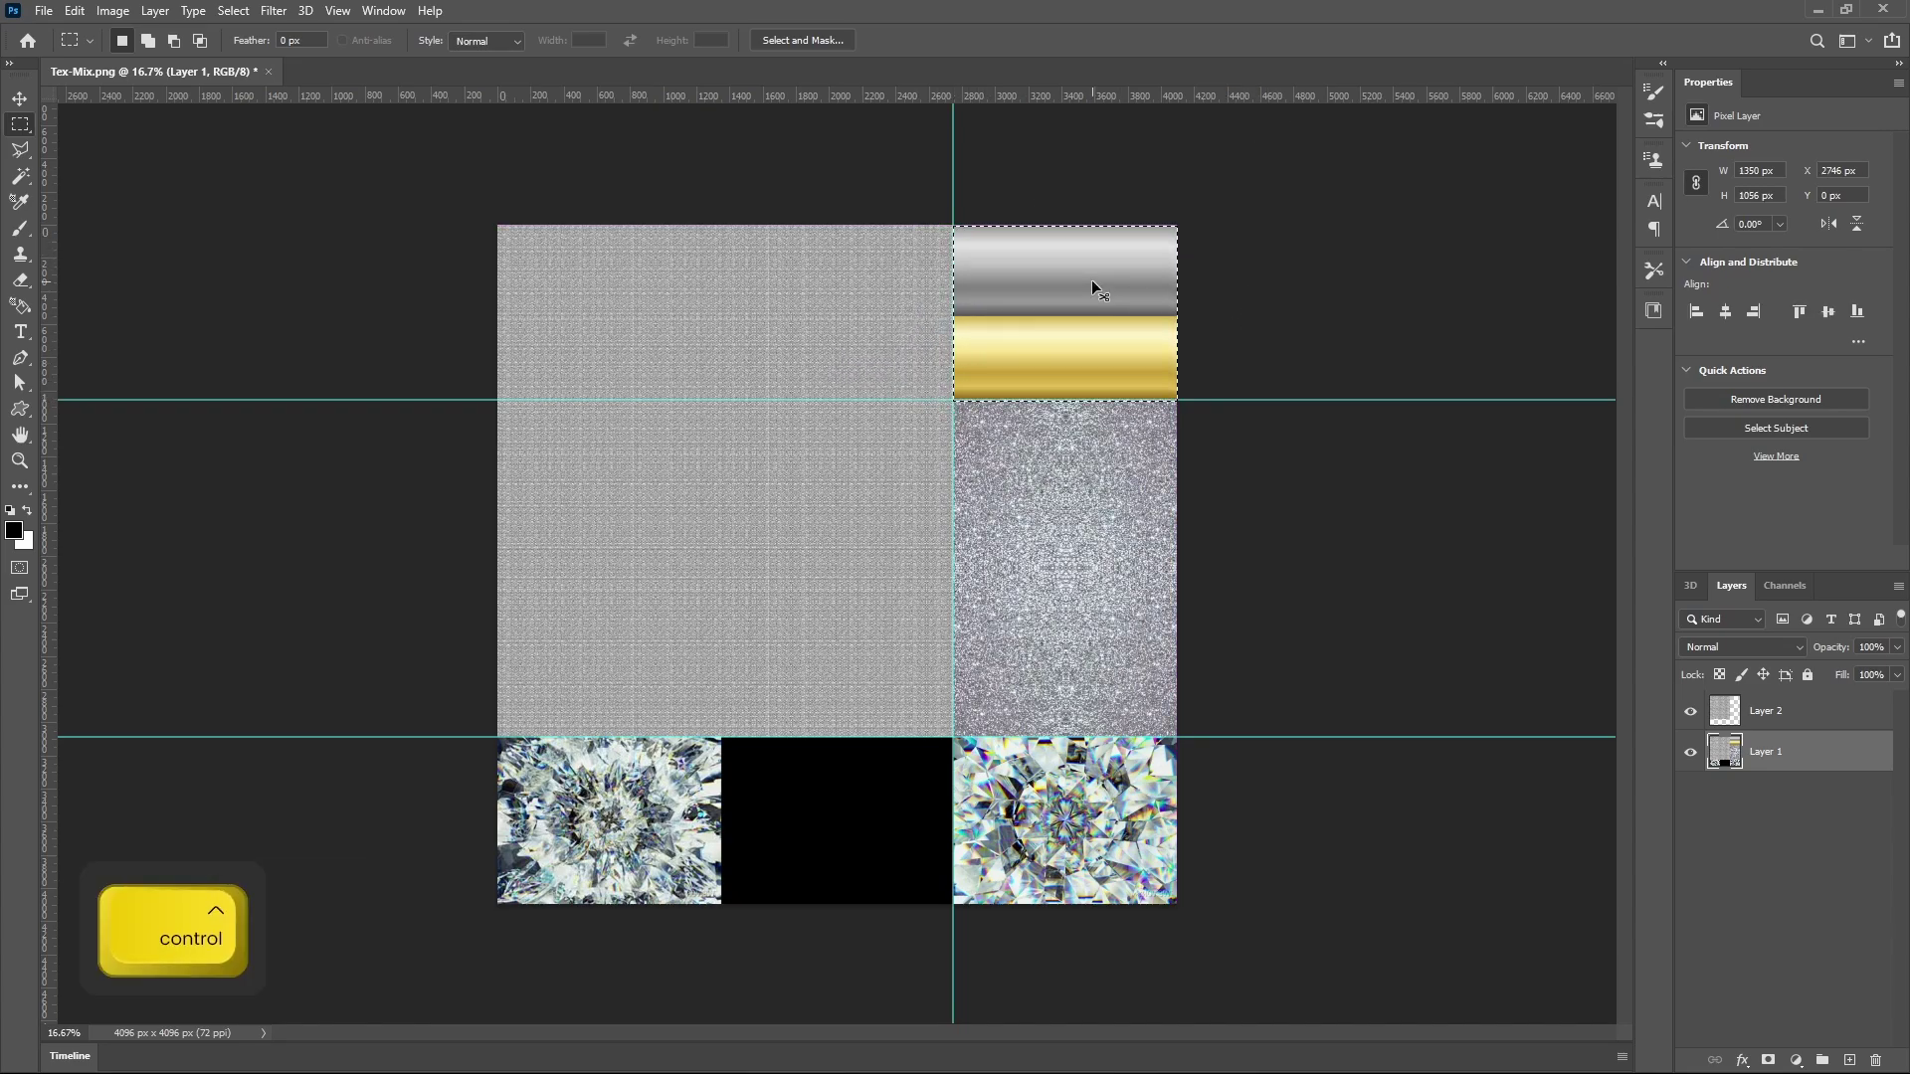
key(ctrl+v)
Copy the glitter block and the bottom gem strip from Layer 1 onto their own layers.
click(1786, 794)
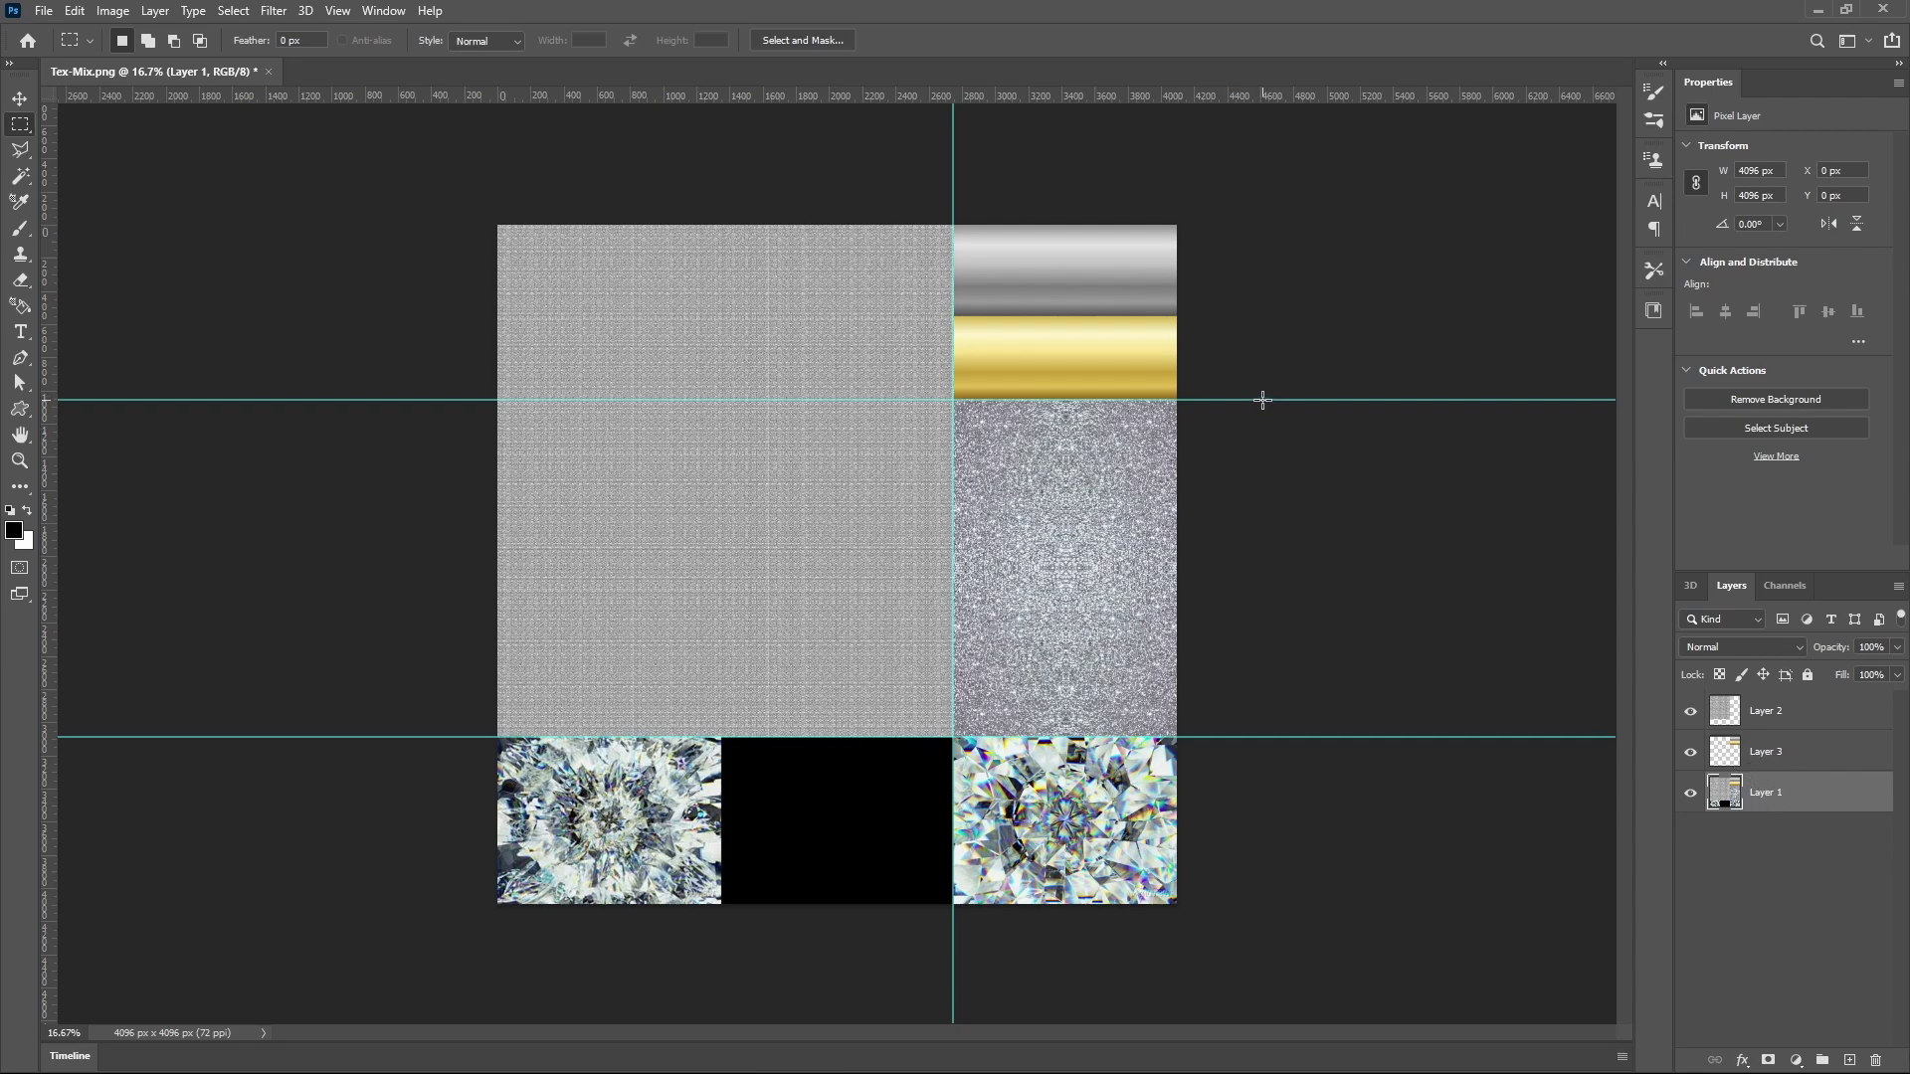
drag(1176, 400, 952, 738)
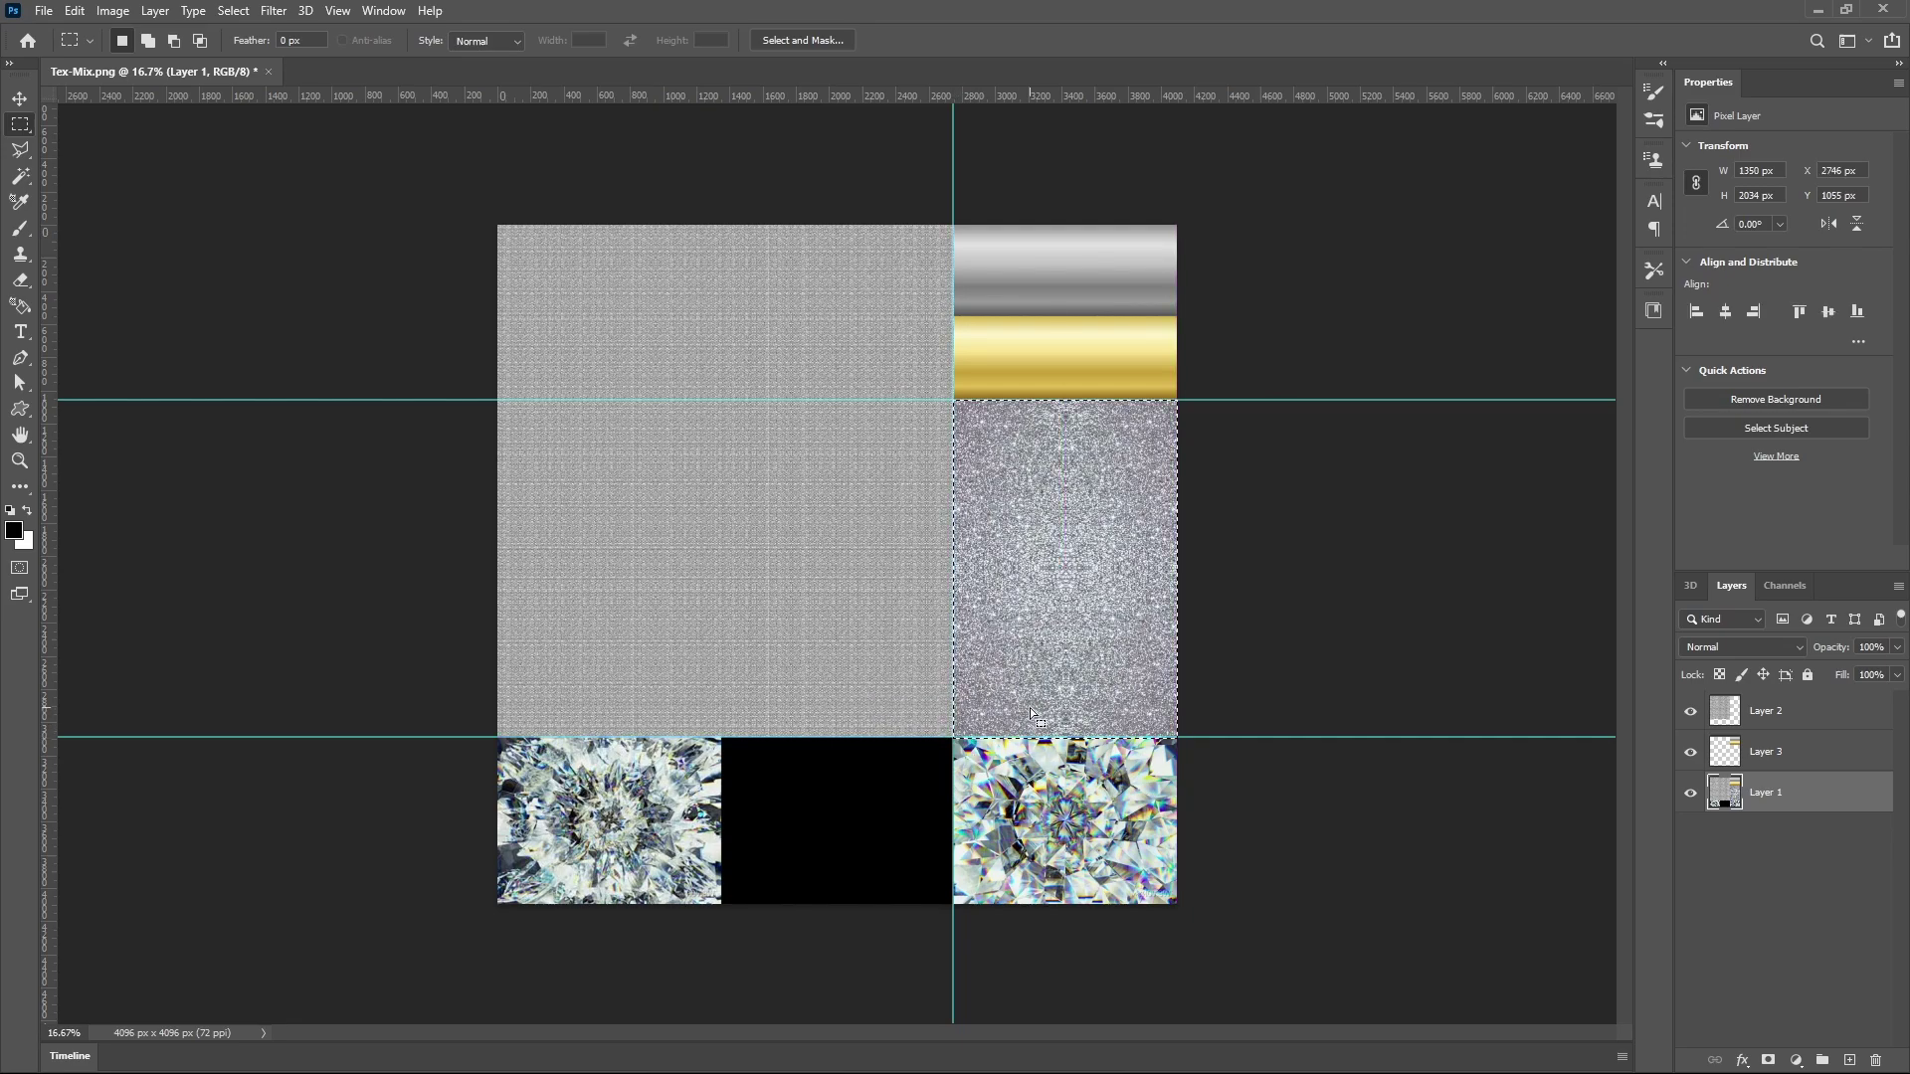
key(ctrl)
key(ctrl+c)
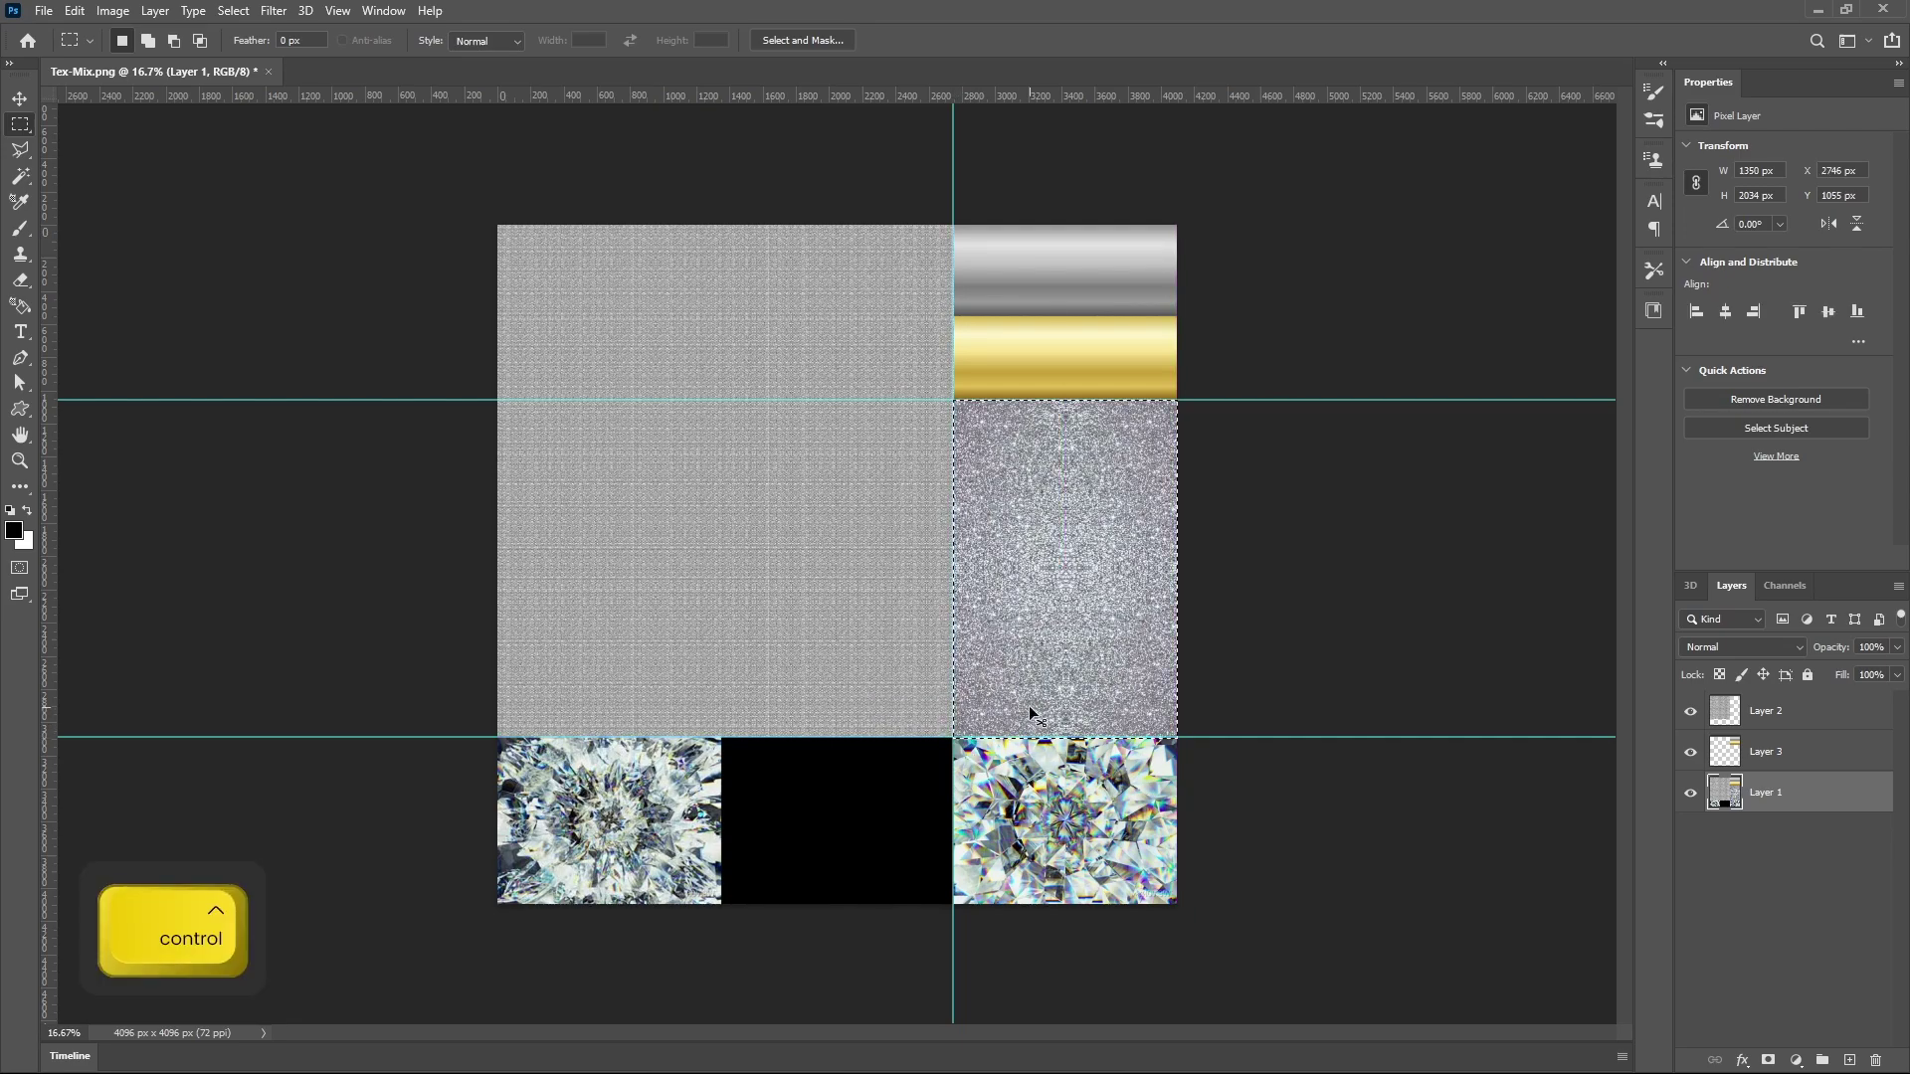
key(ctrl+v)
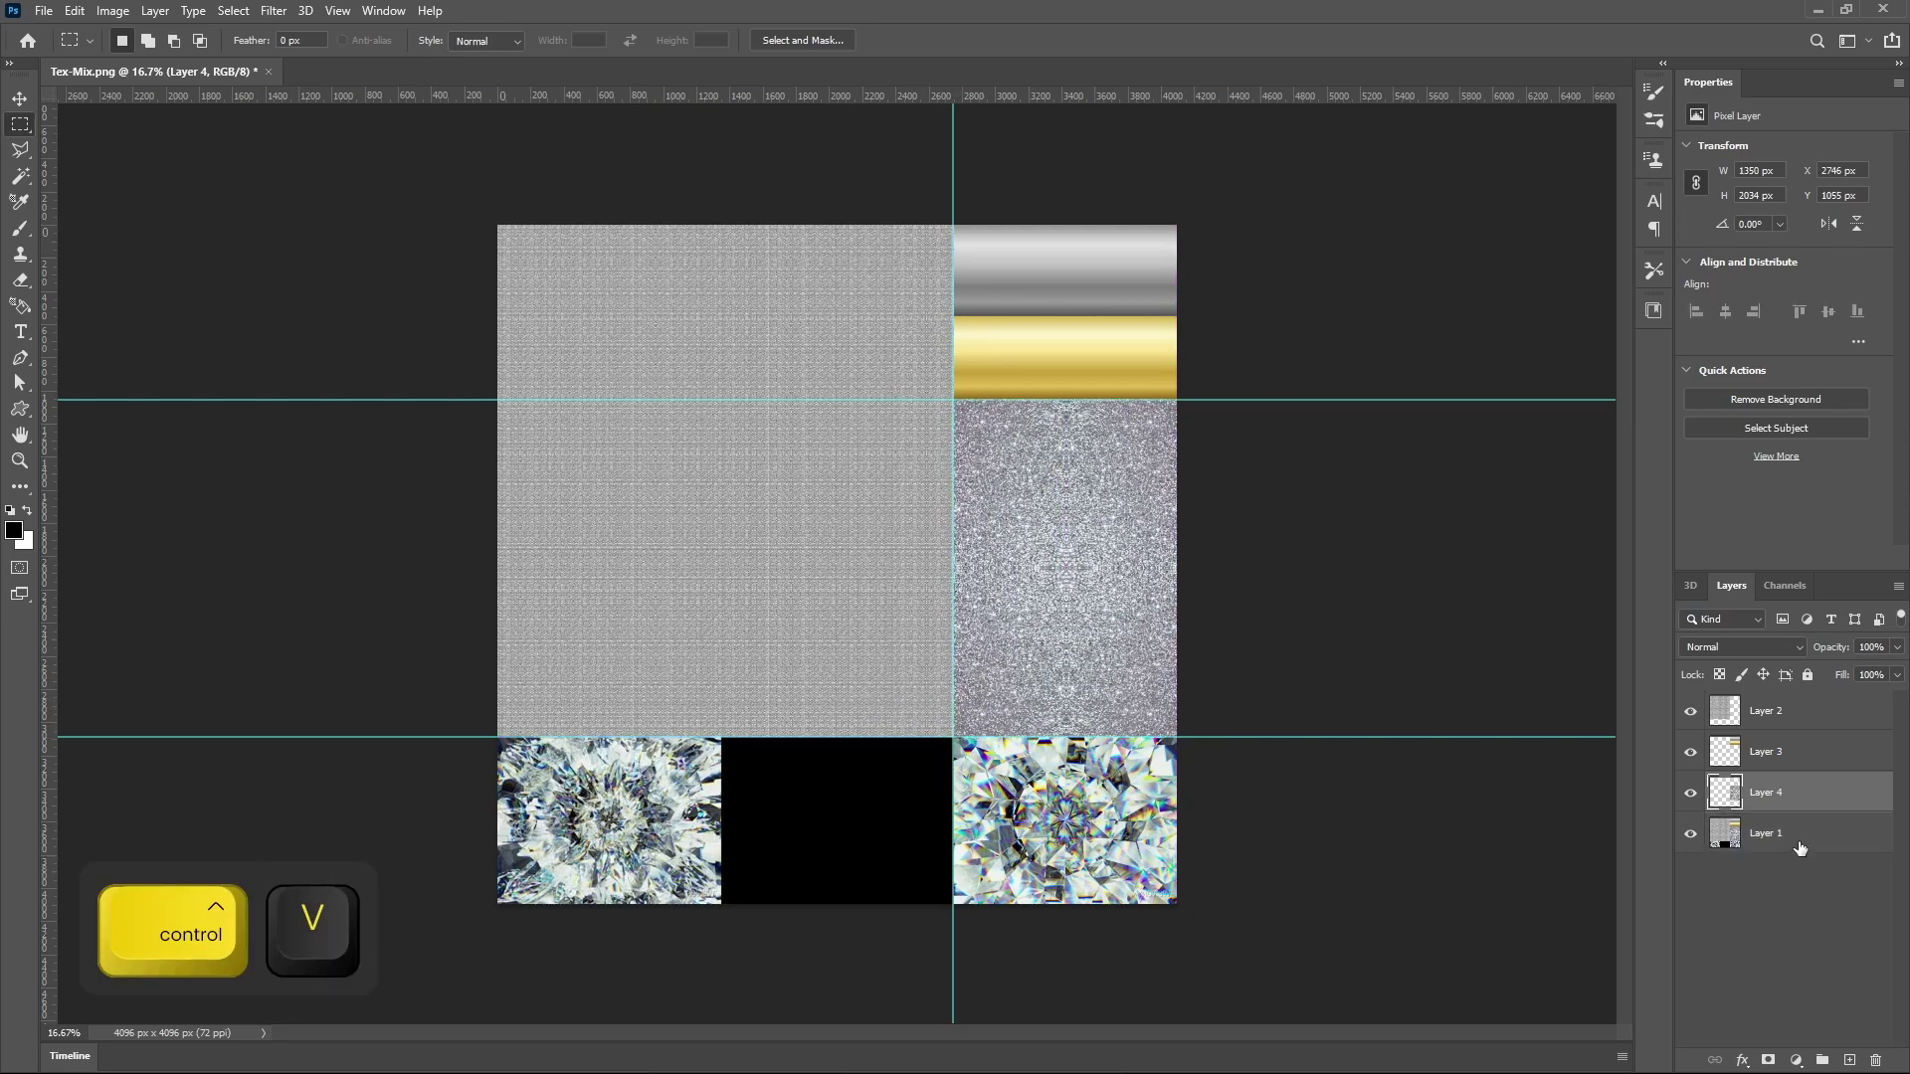
click(1800, 839)
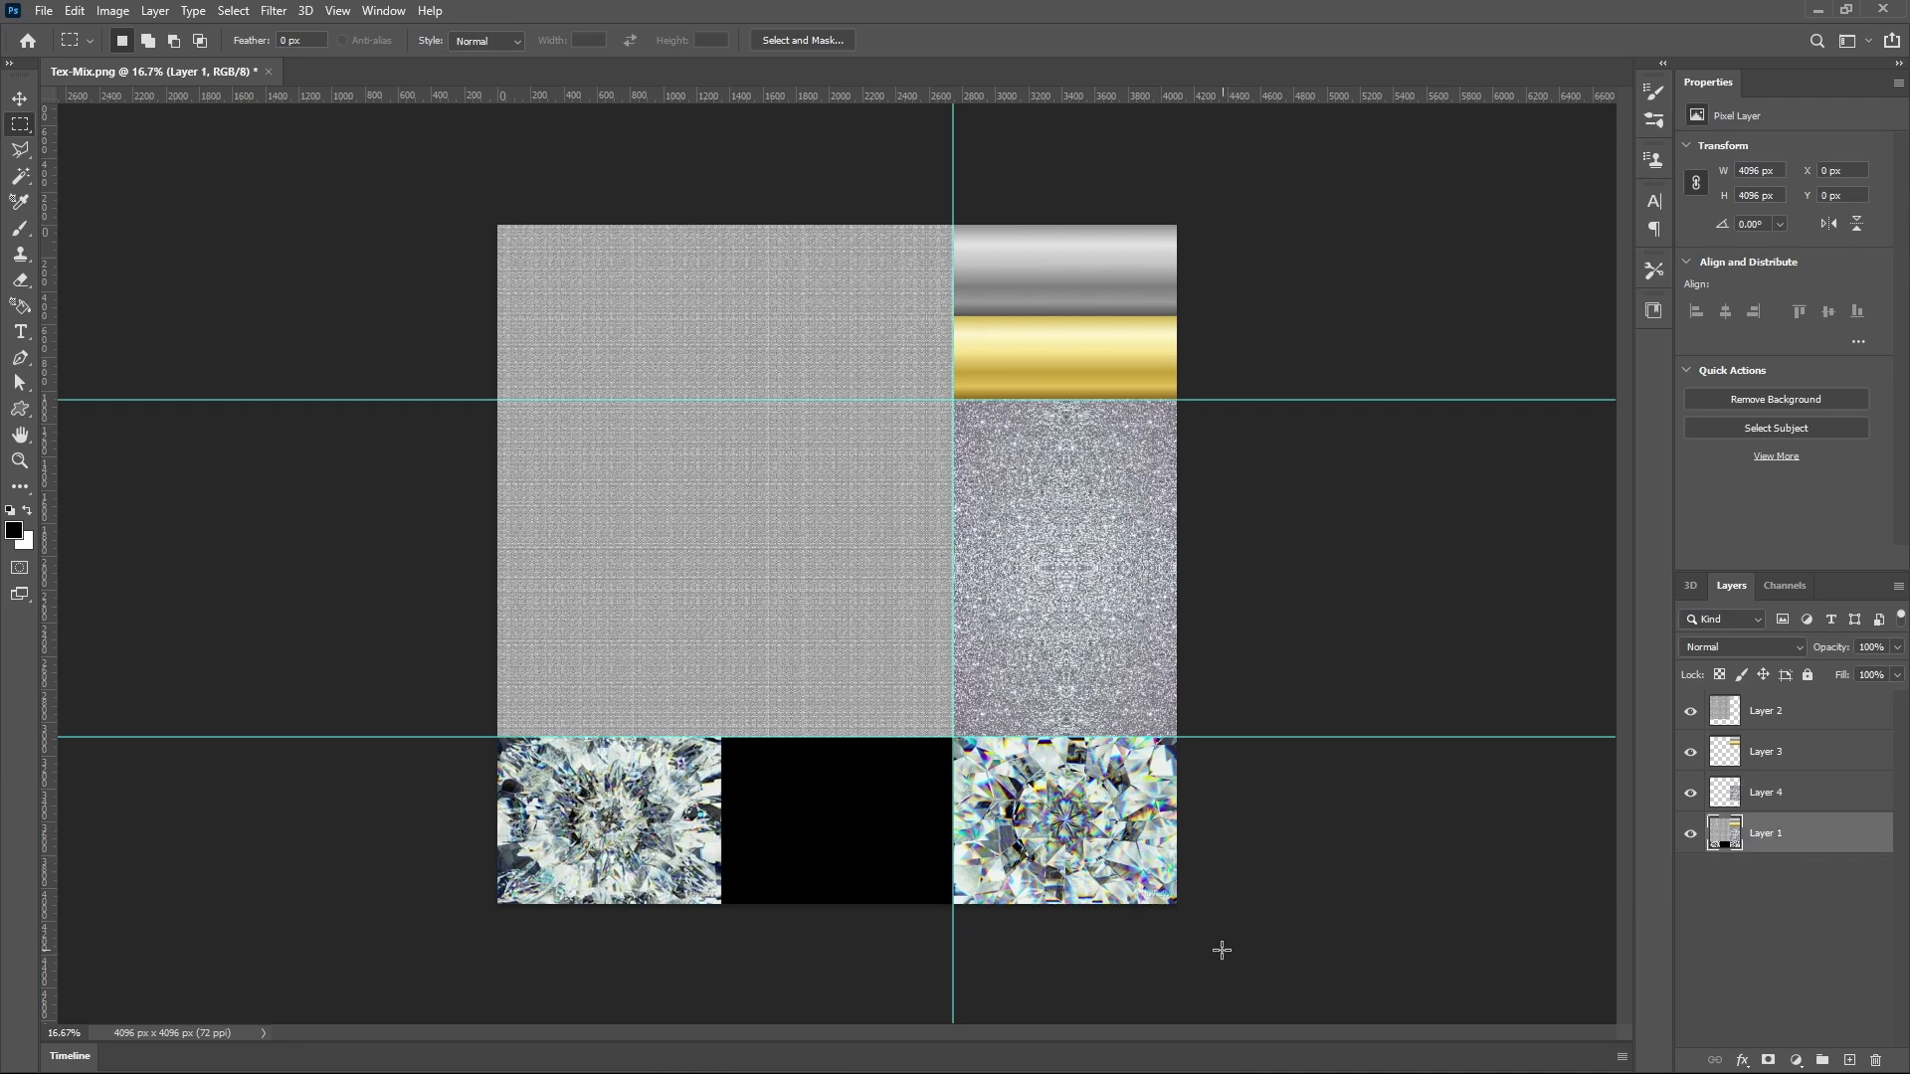
drag(1221, 950, 456, 732)
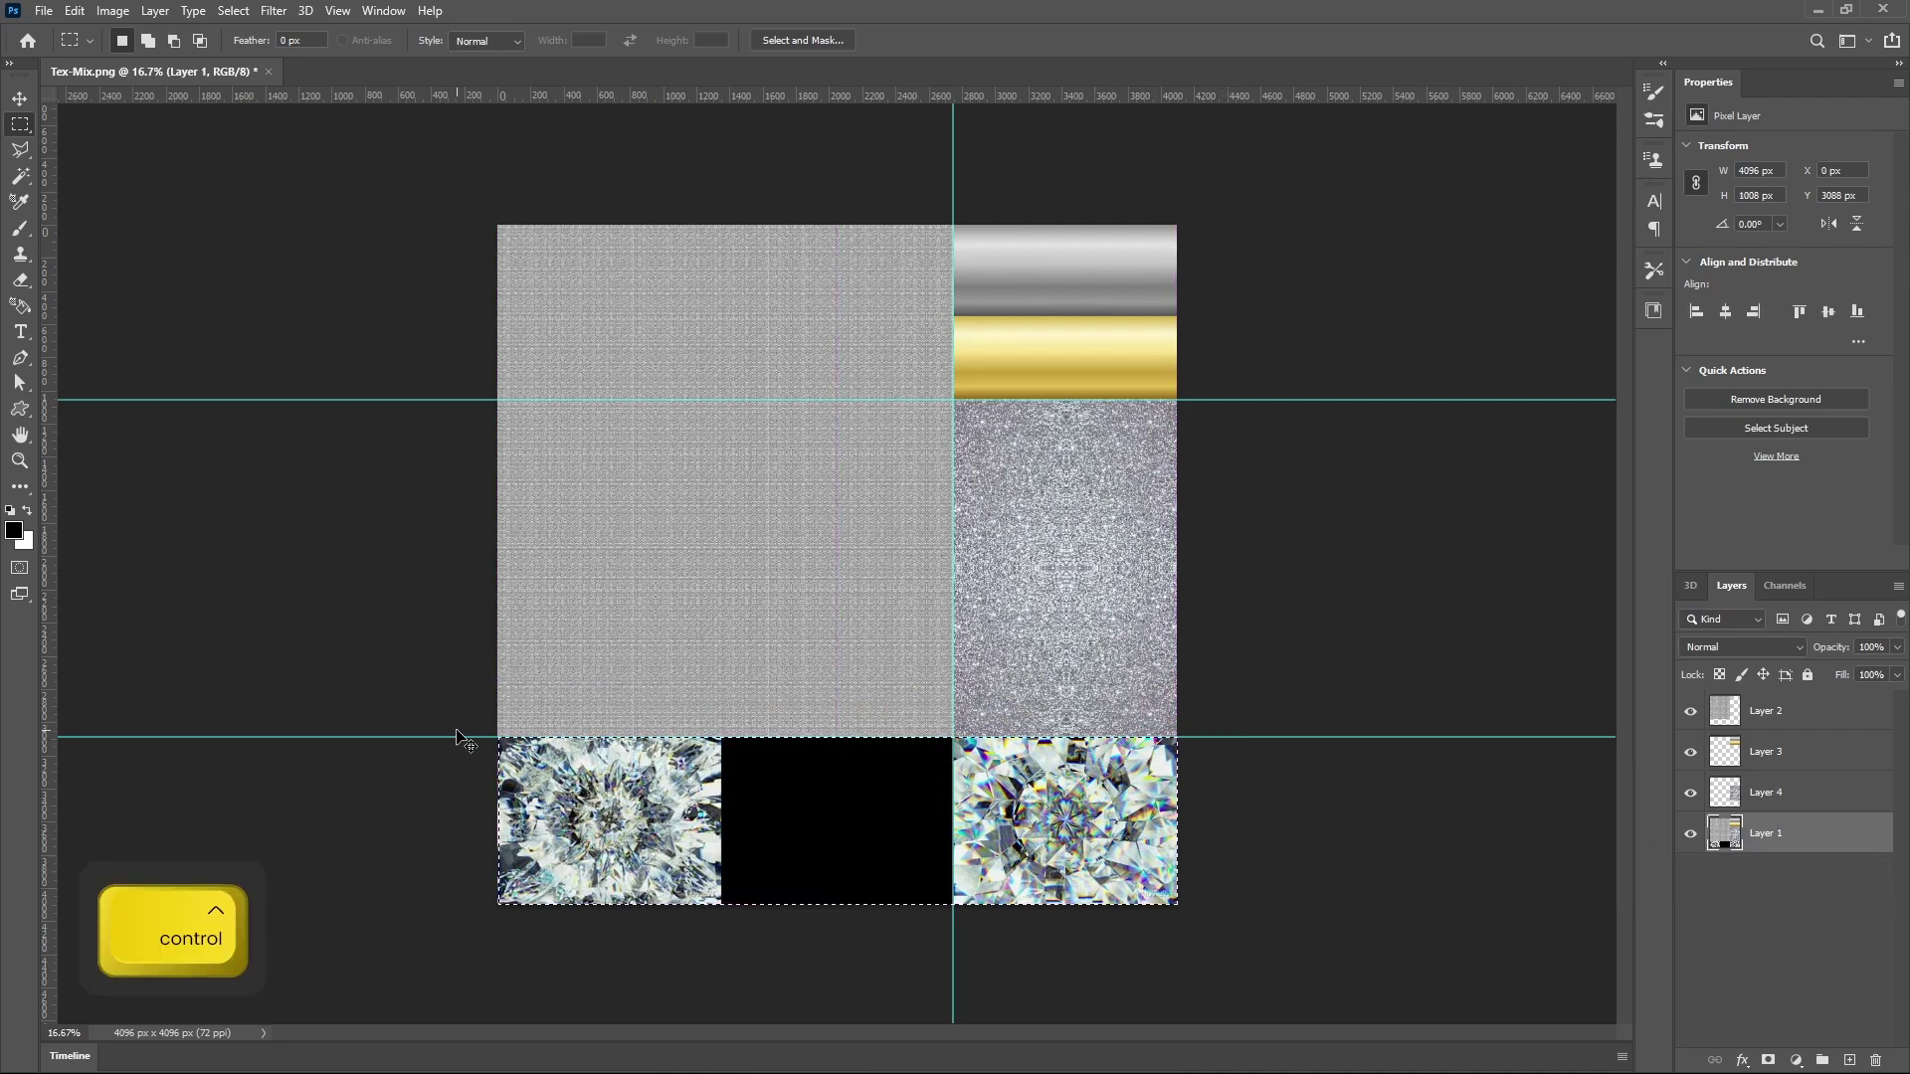
key(ctrl+v)
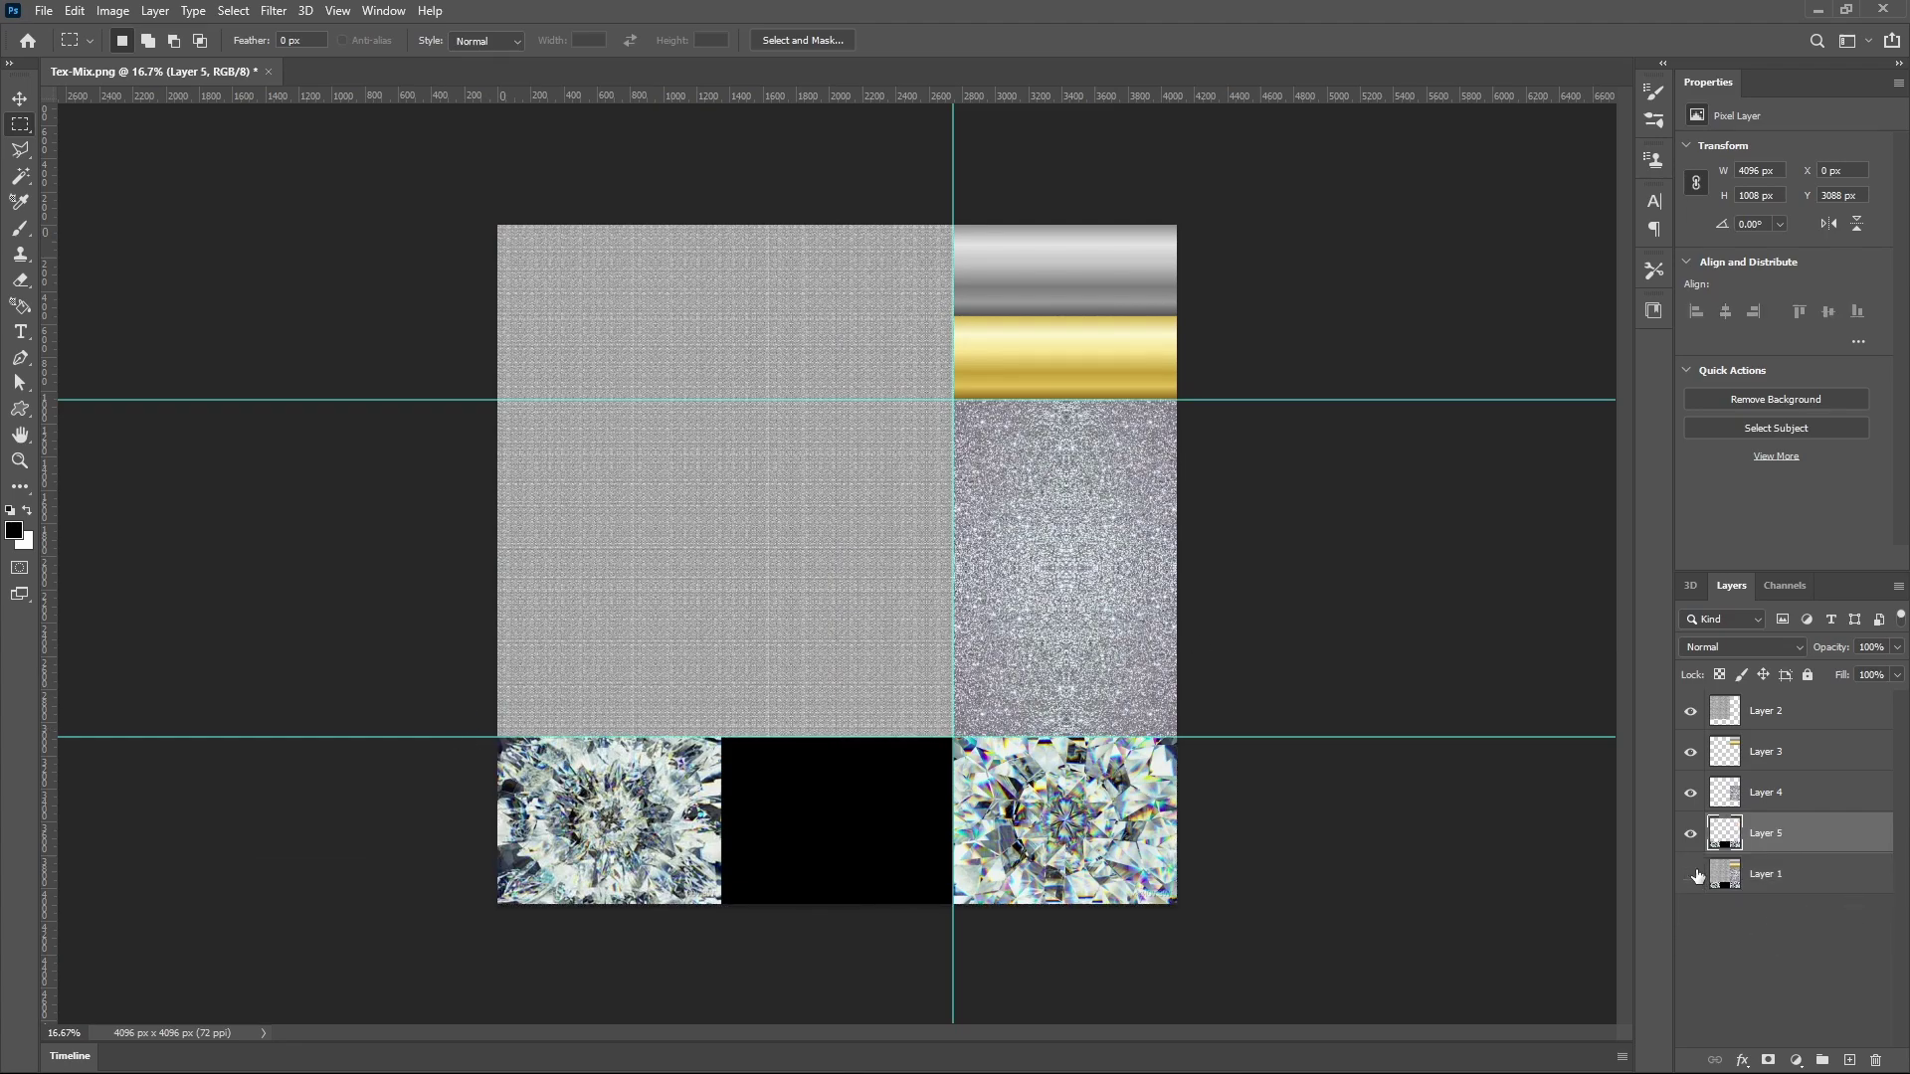
Clear all guides, move the strips layer below the glitter layer, and delete the original Layer 1.
click(338, 11)
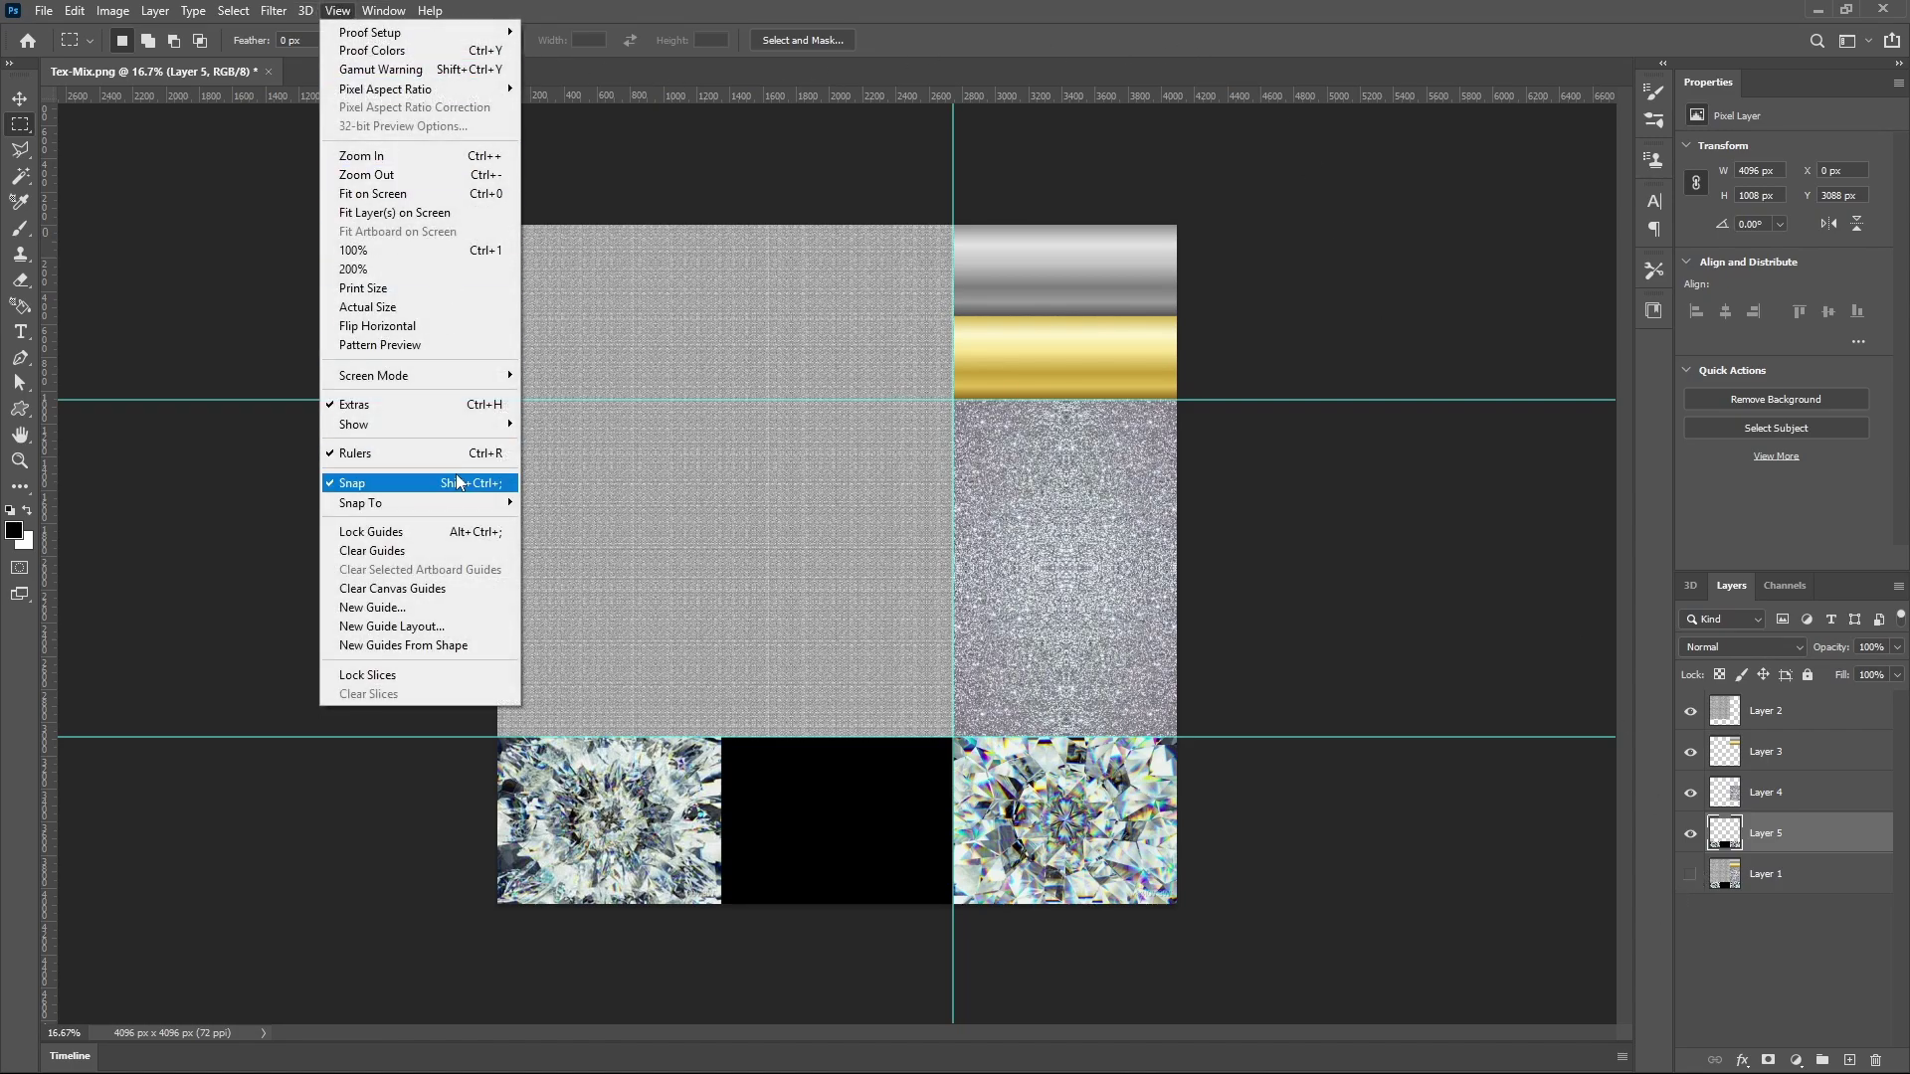
click(431, 550)
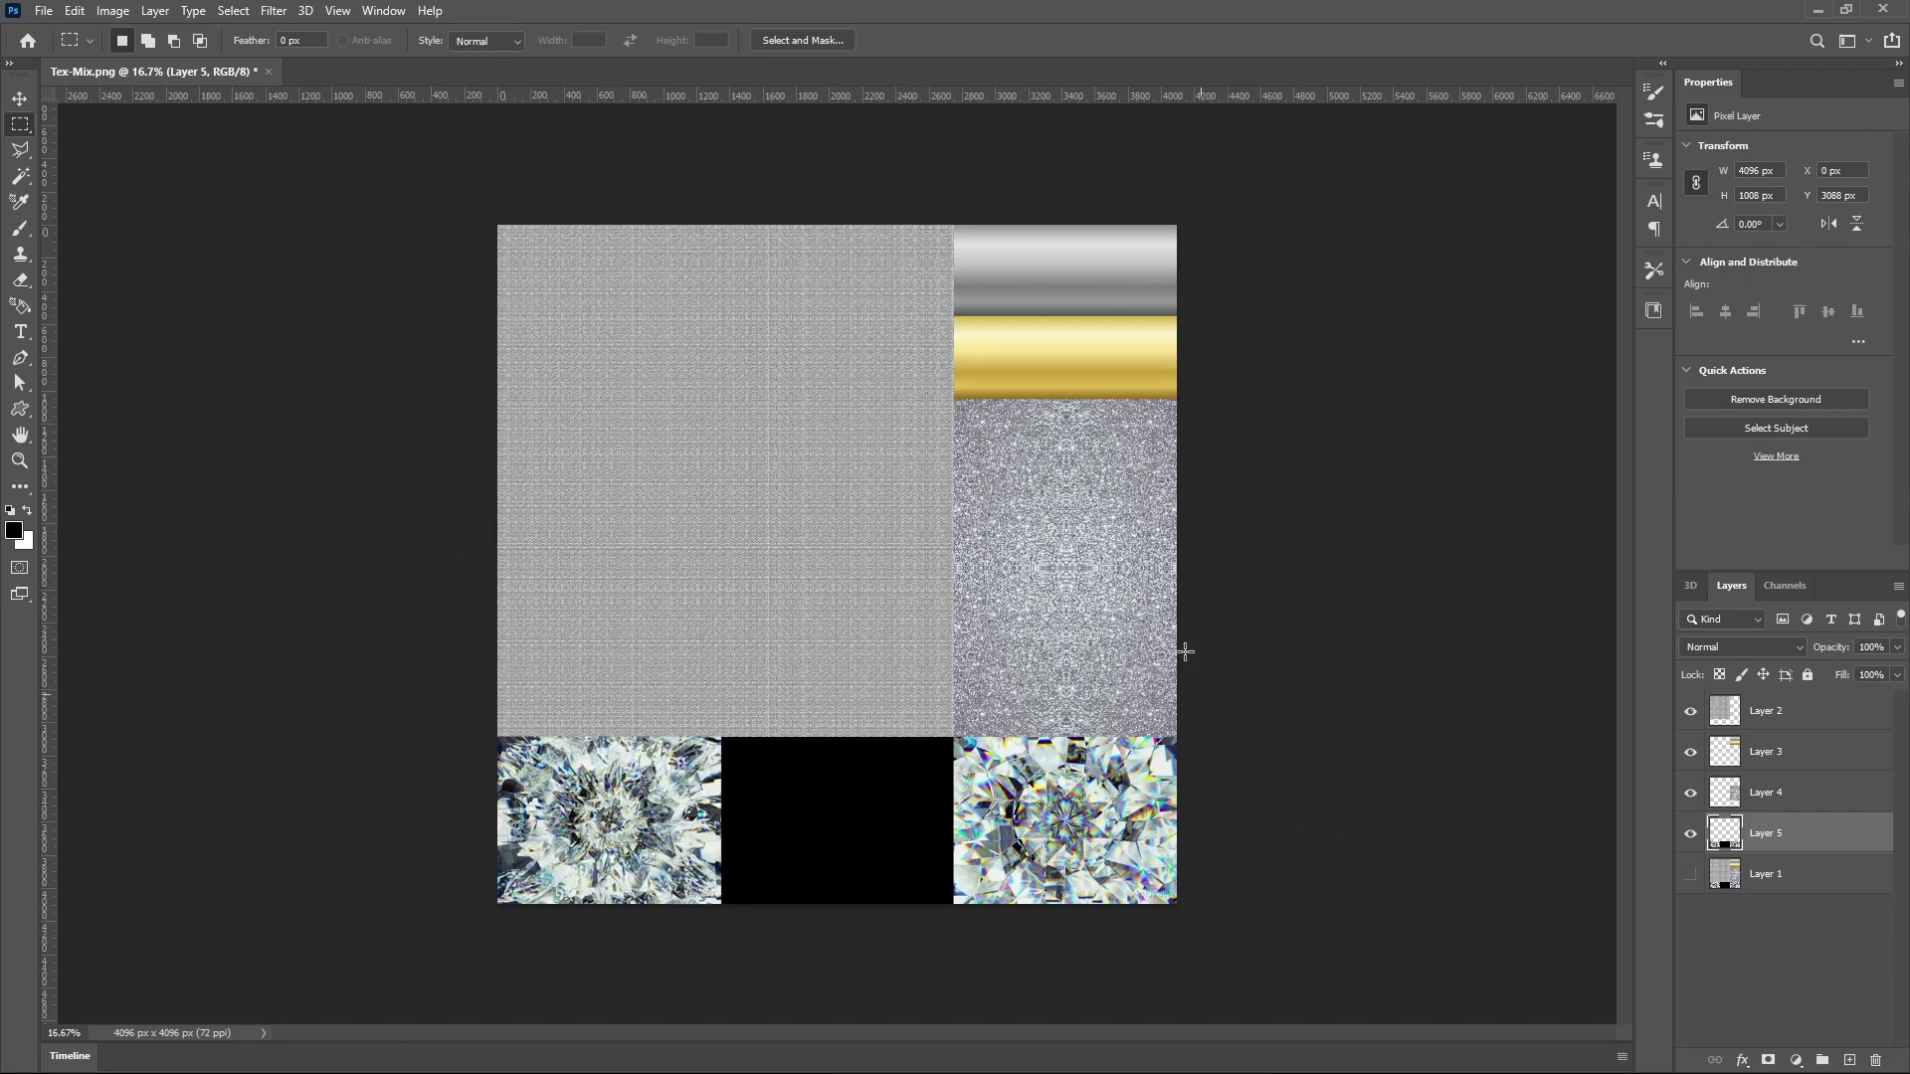
click(1690, 836)
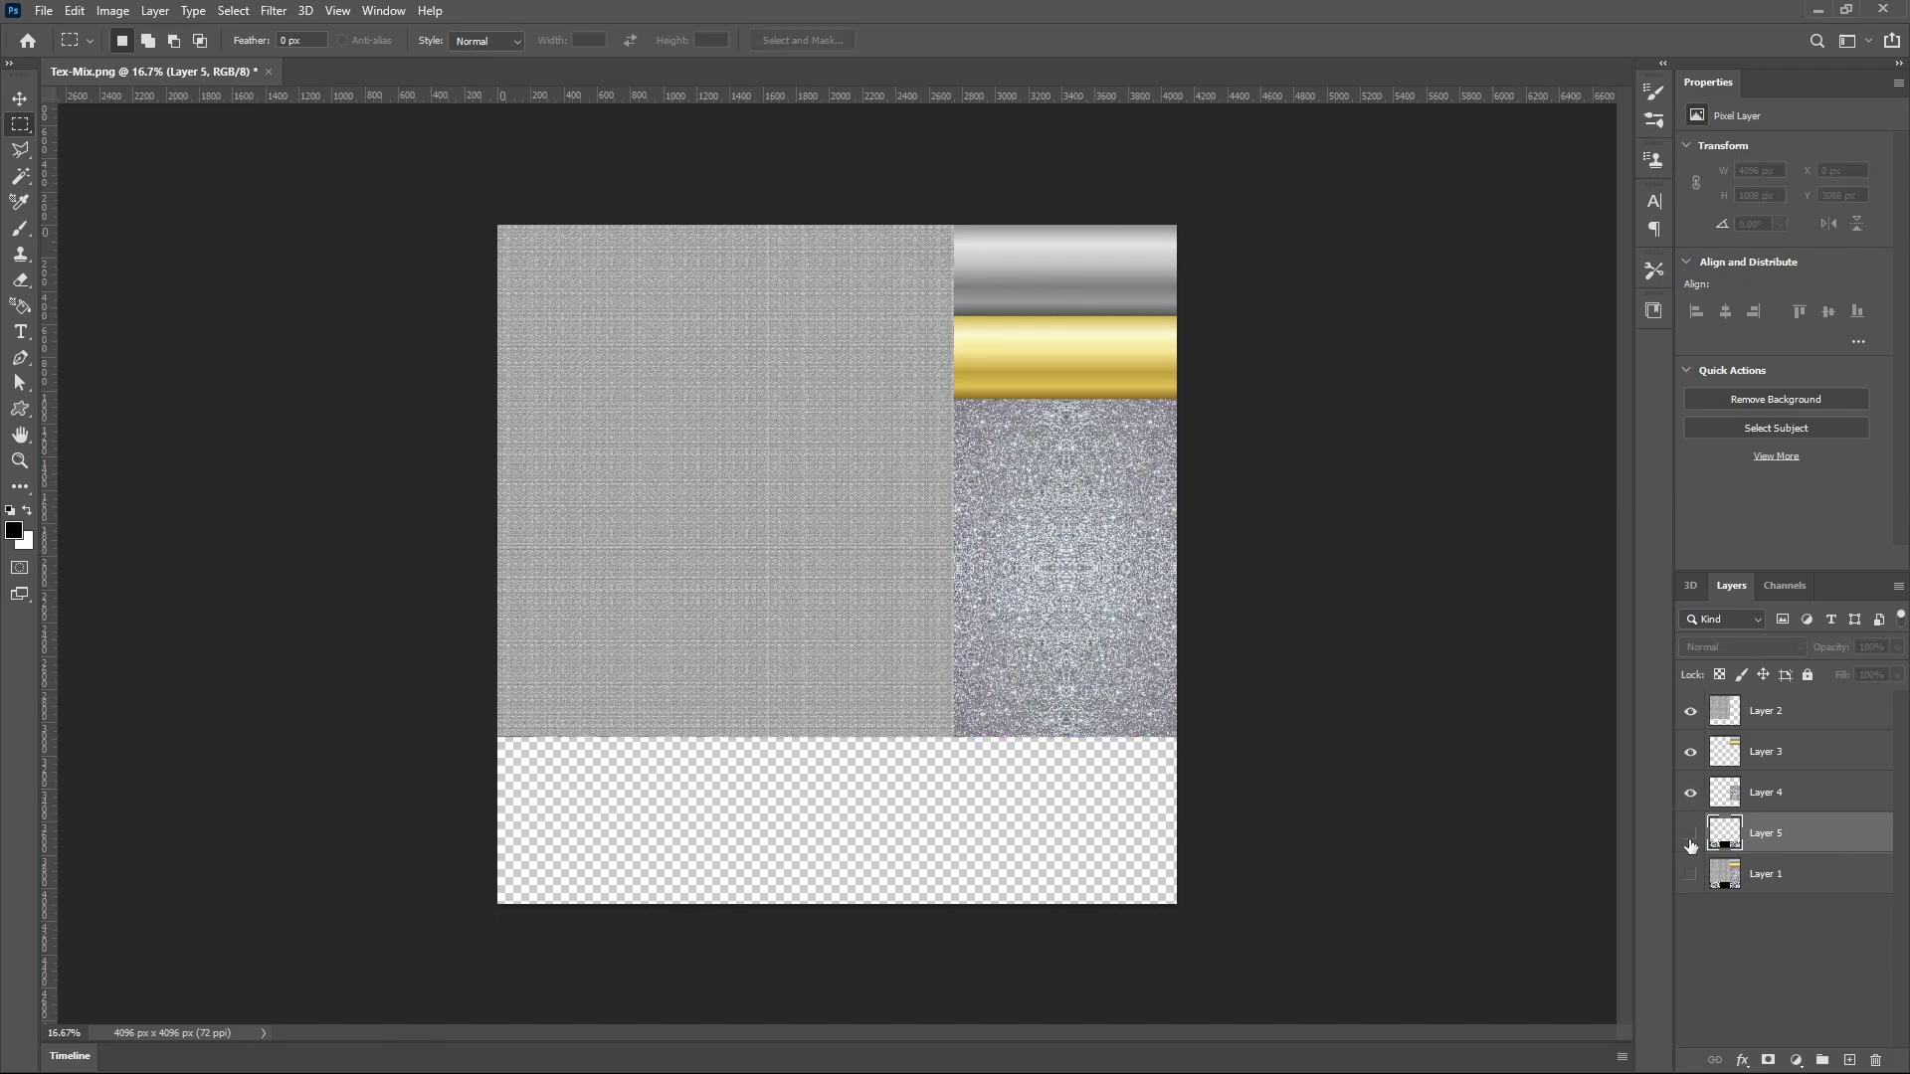
click(1690, 835)
drag(1766, 751, 1803, 802)
click(1787, 893)
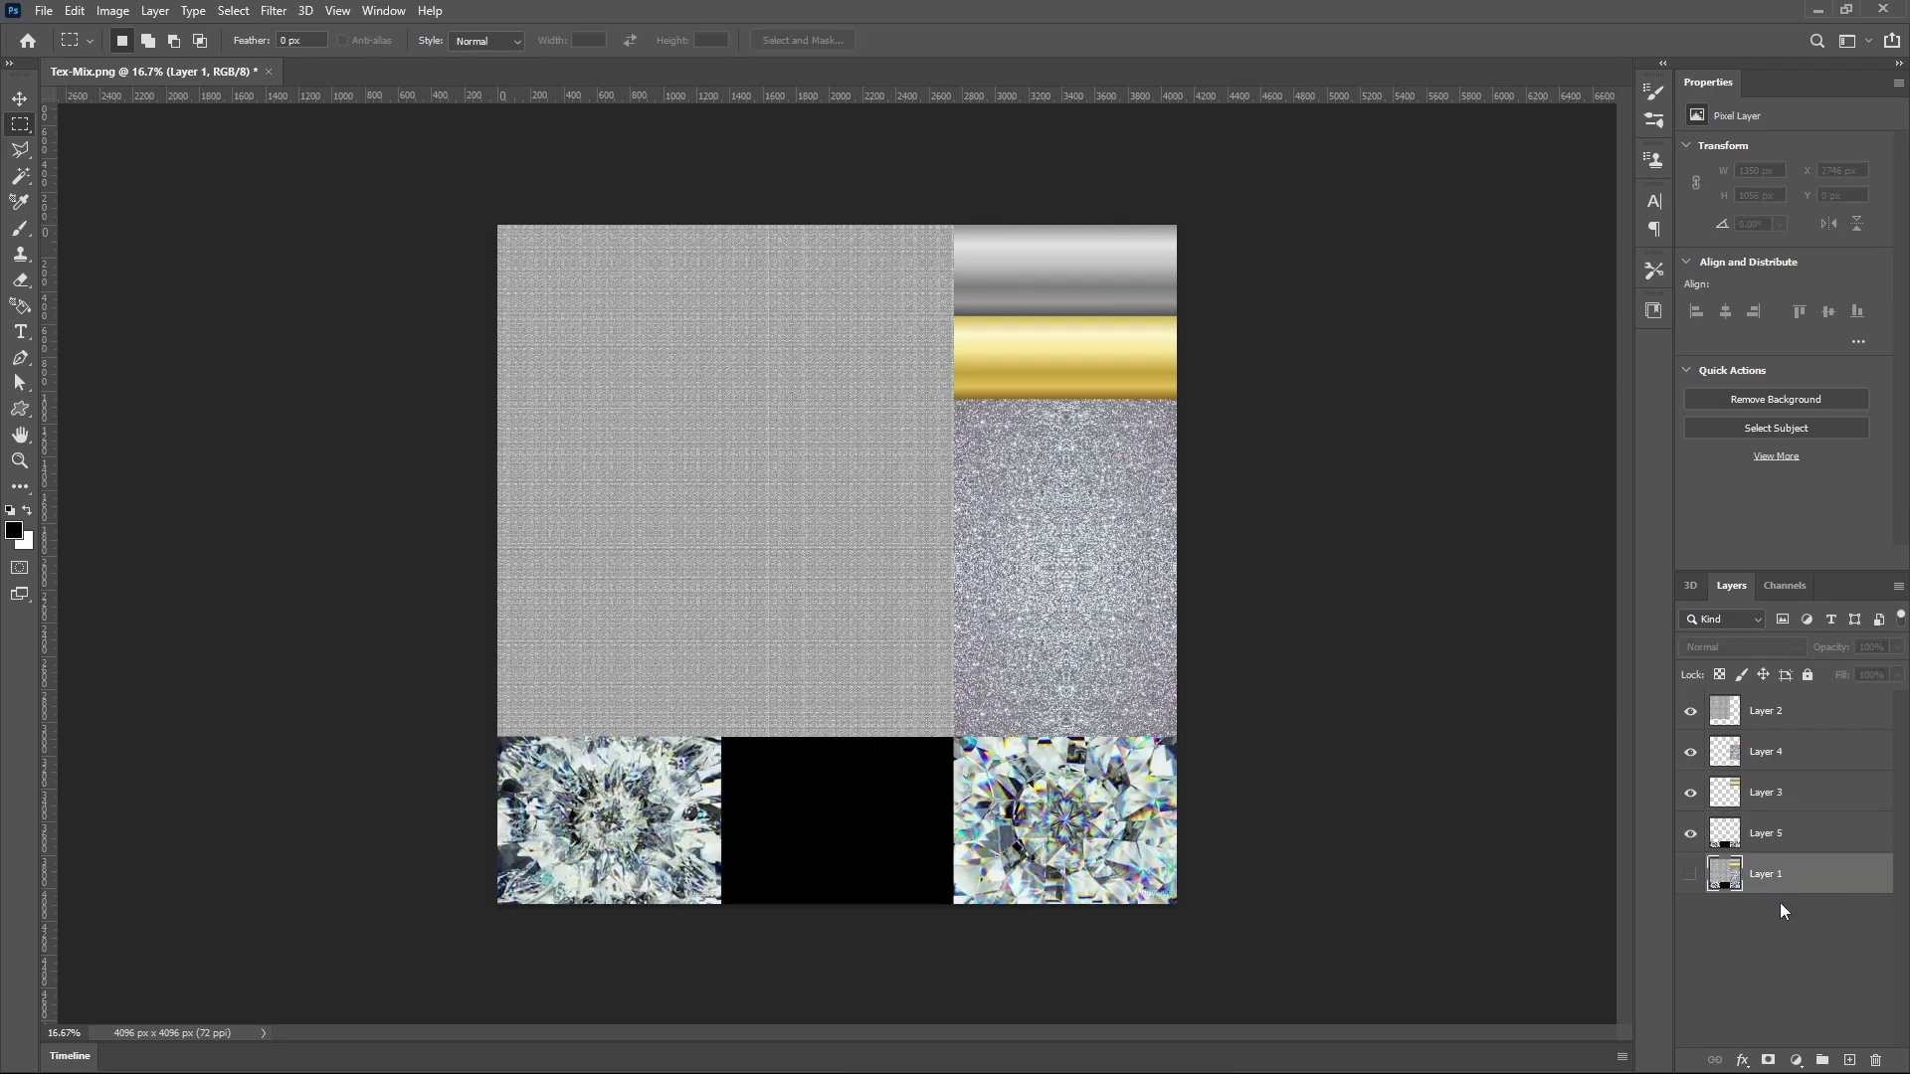
key(Delete)
Merge the metal strips layer down into the bottom gem strip layer.
click(1796, 796)
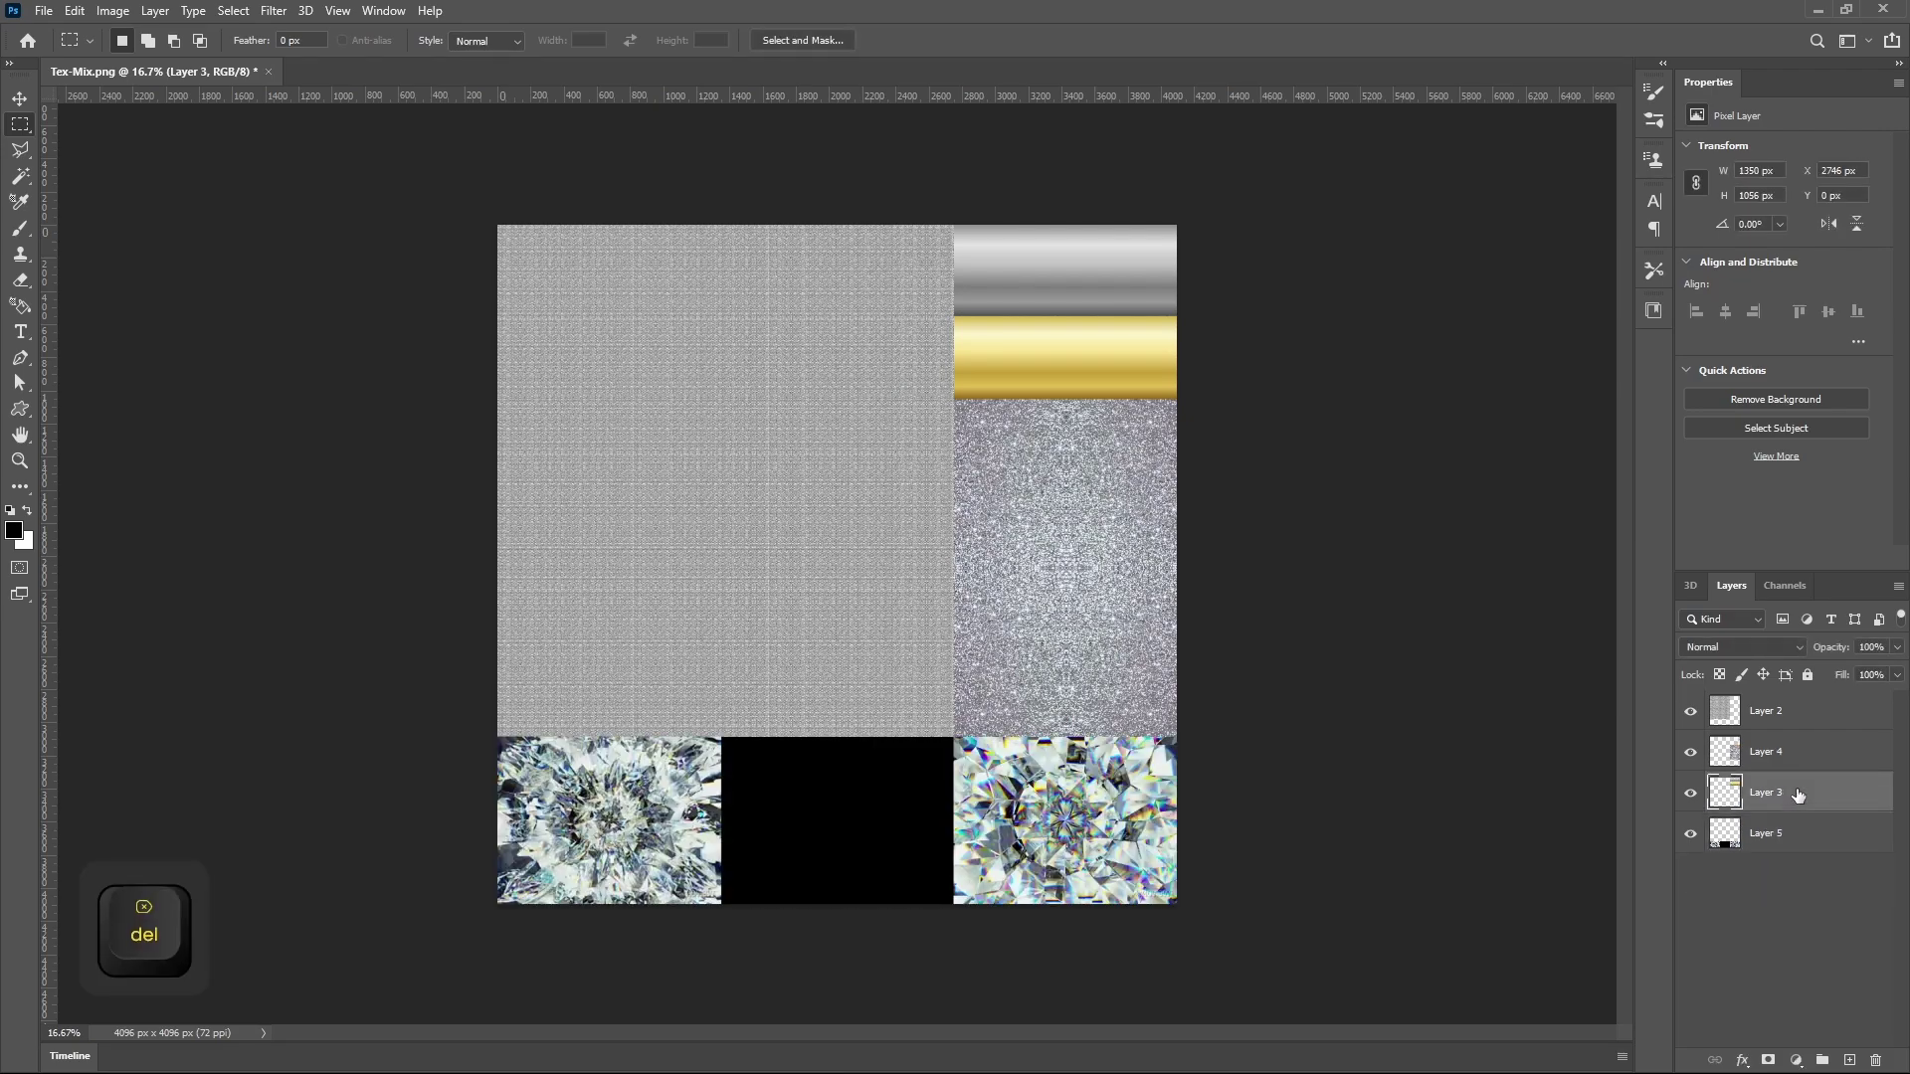
right_click(1793, 806)
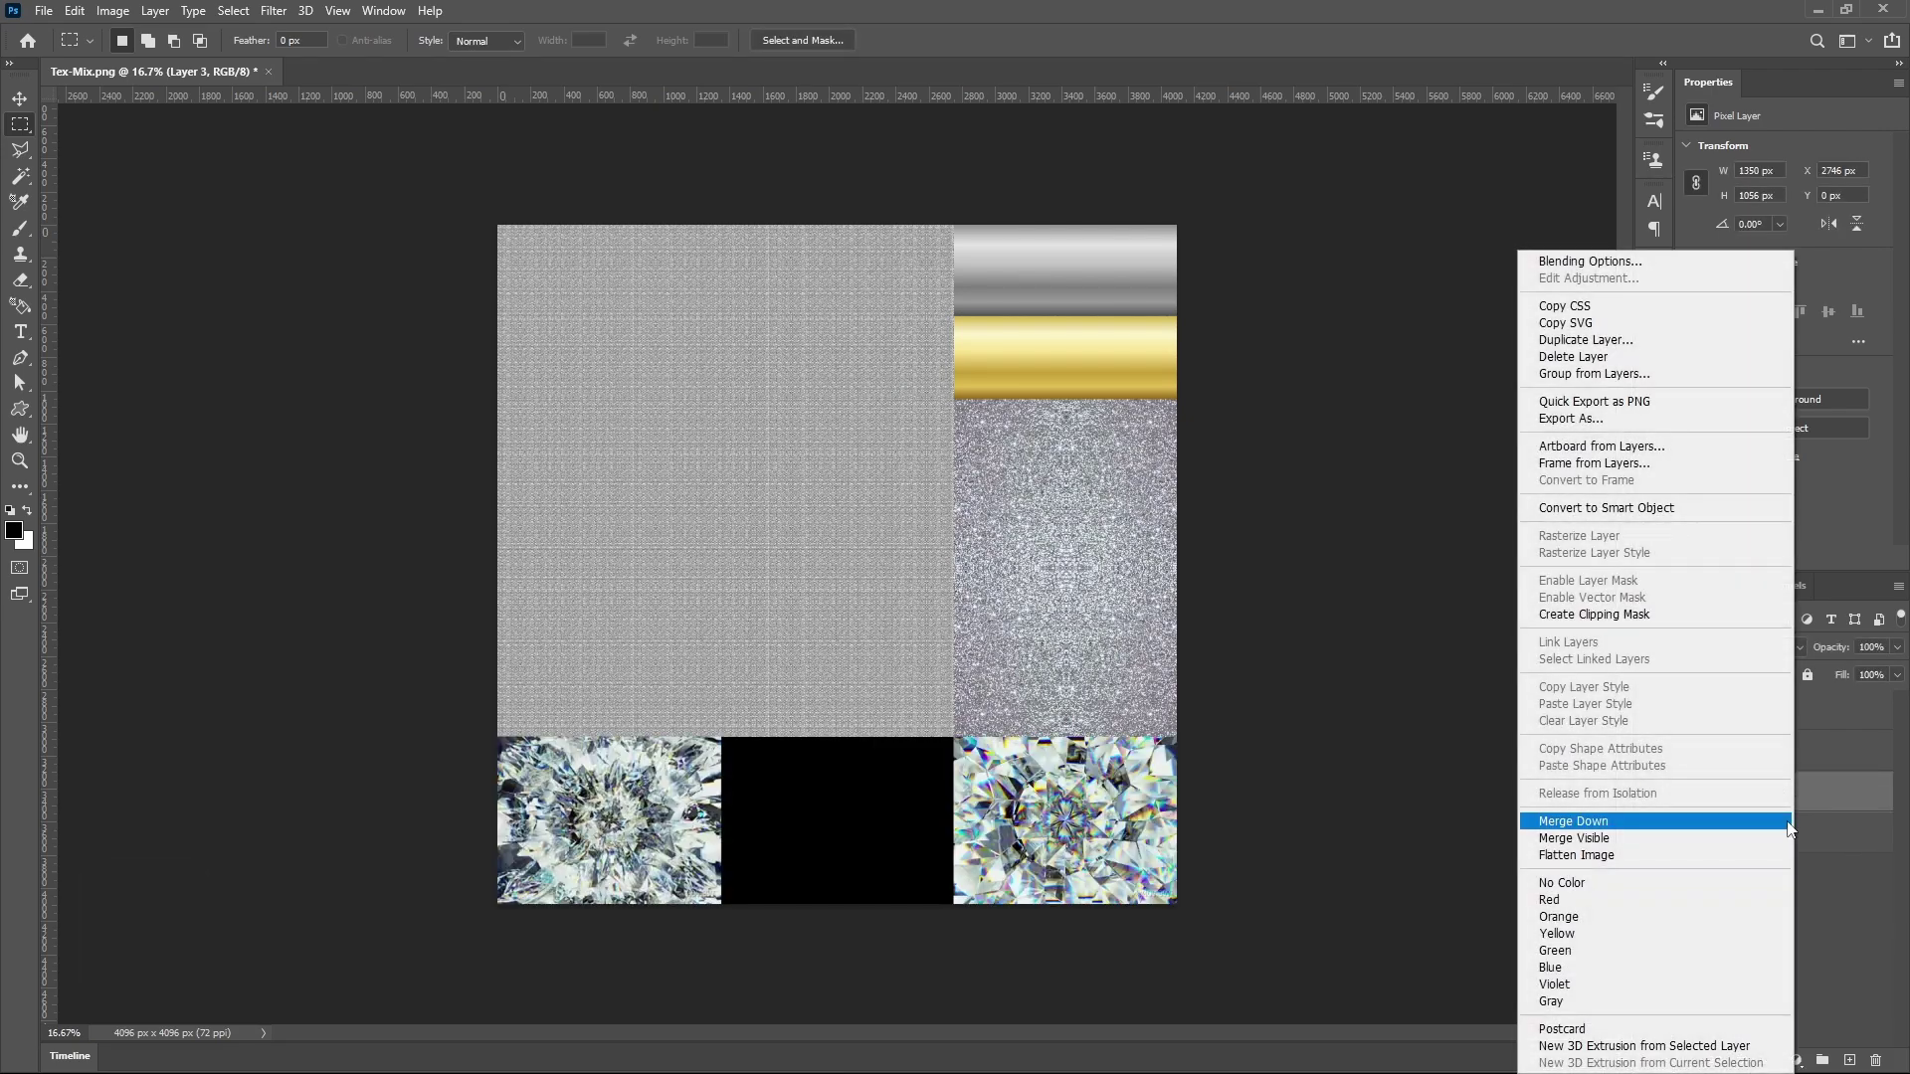
click(1641, 821)
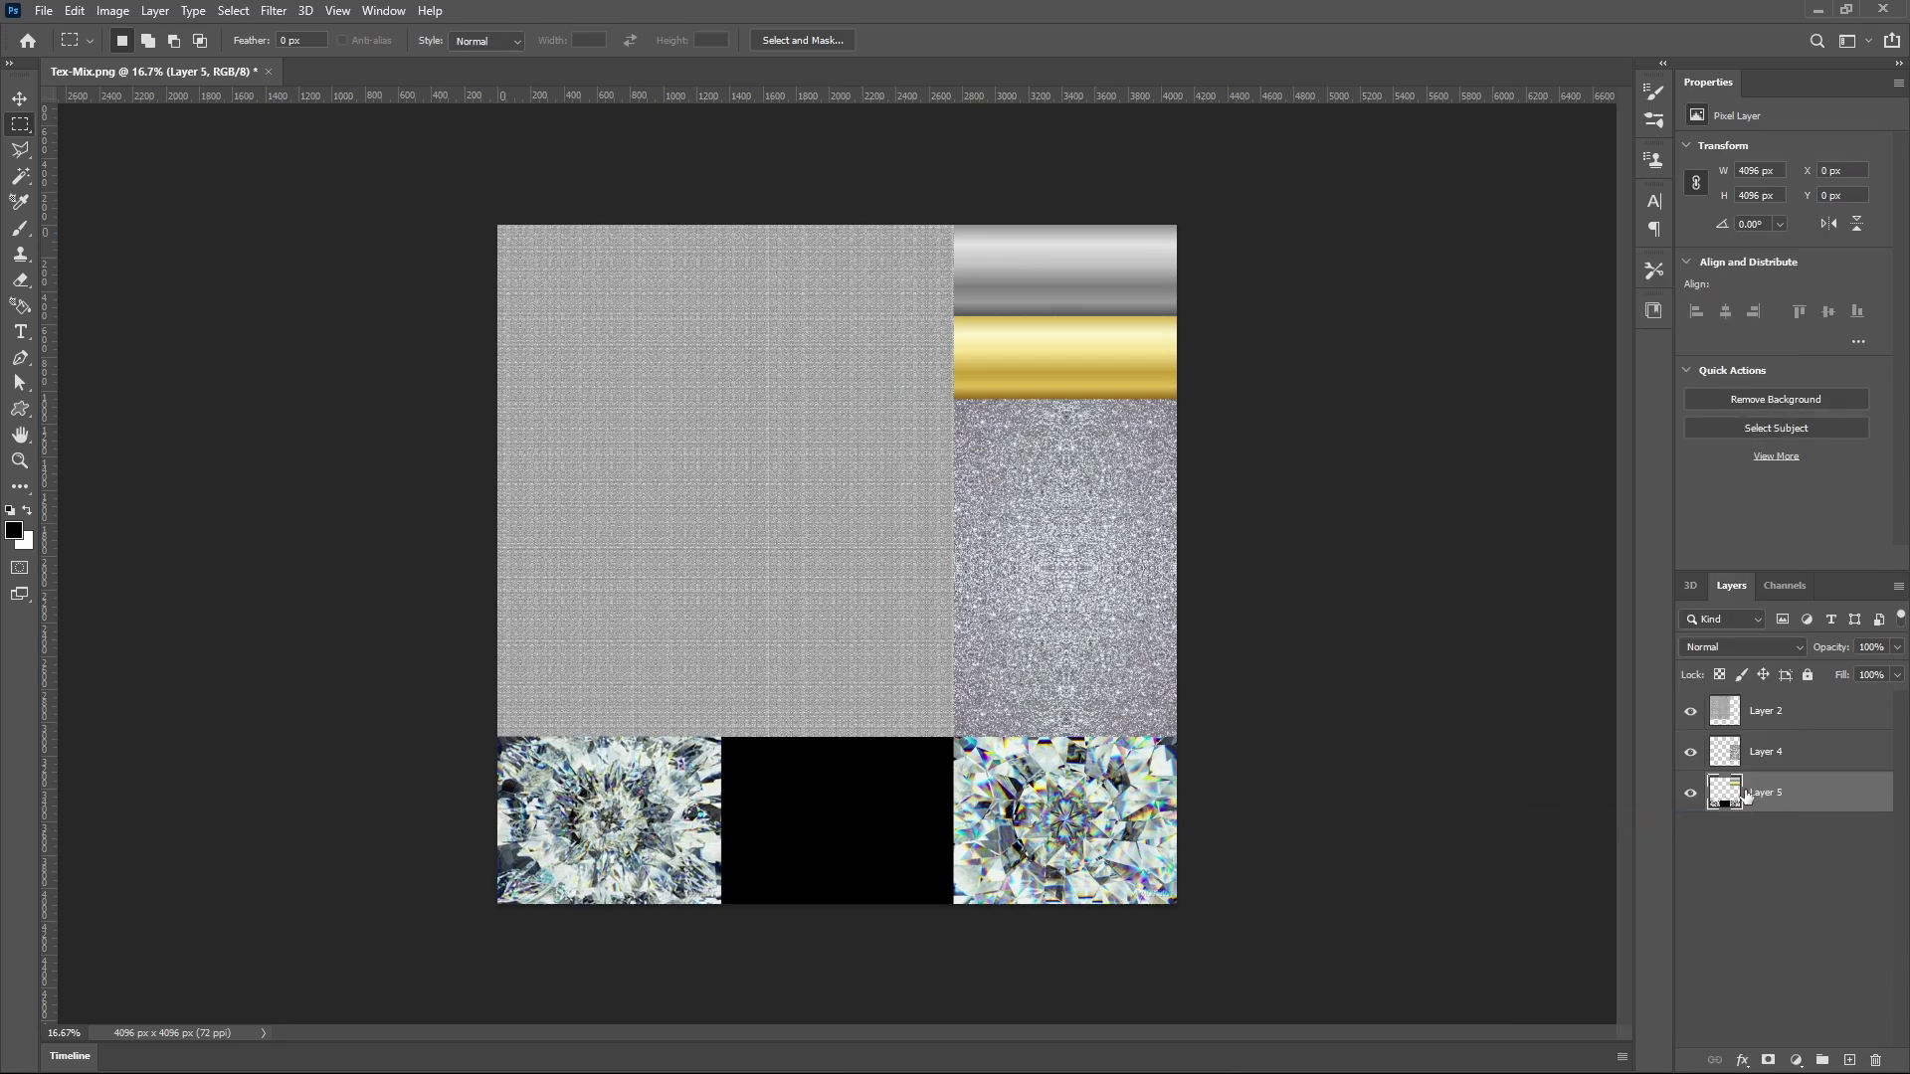
click(1690, 793)
click(1690, 793)
click(1691, 793)
click(1690, 793)
Move the grey fabric layer down and merge it into the glitter layer.
drag(1798, 712, 1782, 810)
right_click(1791, 758)
click(1697, 825)
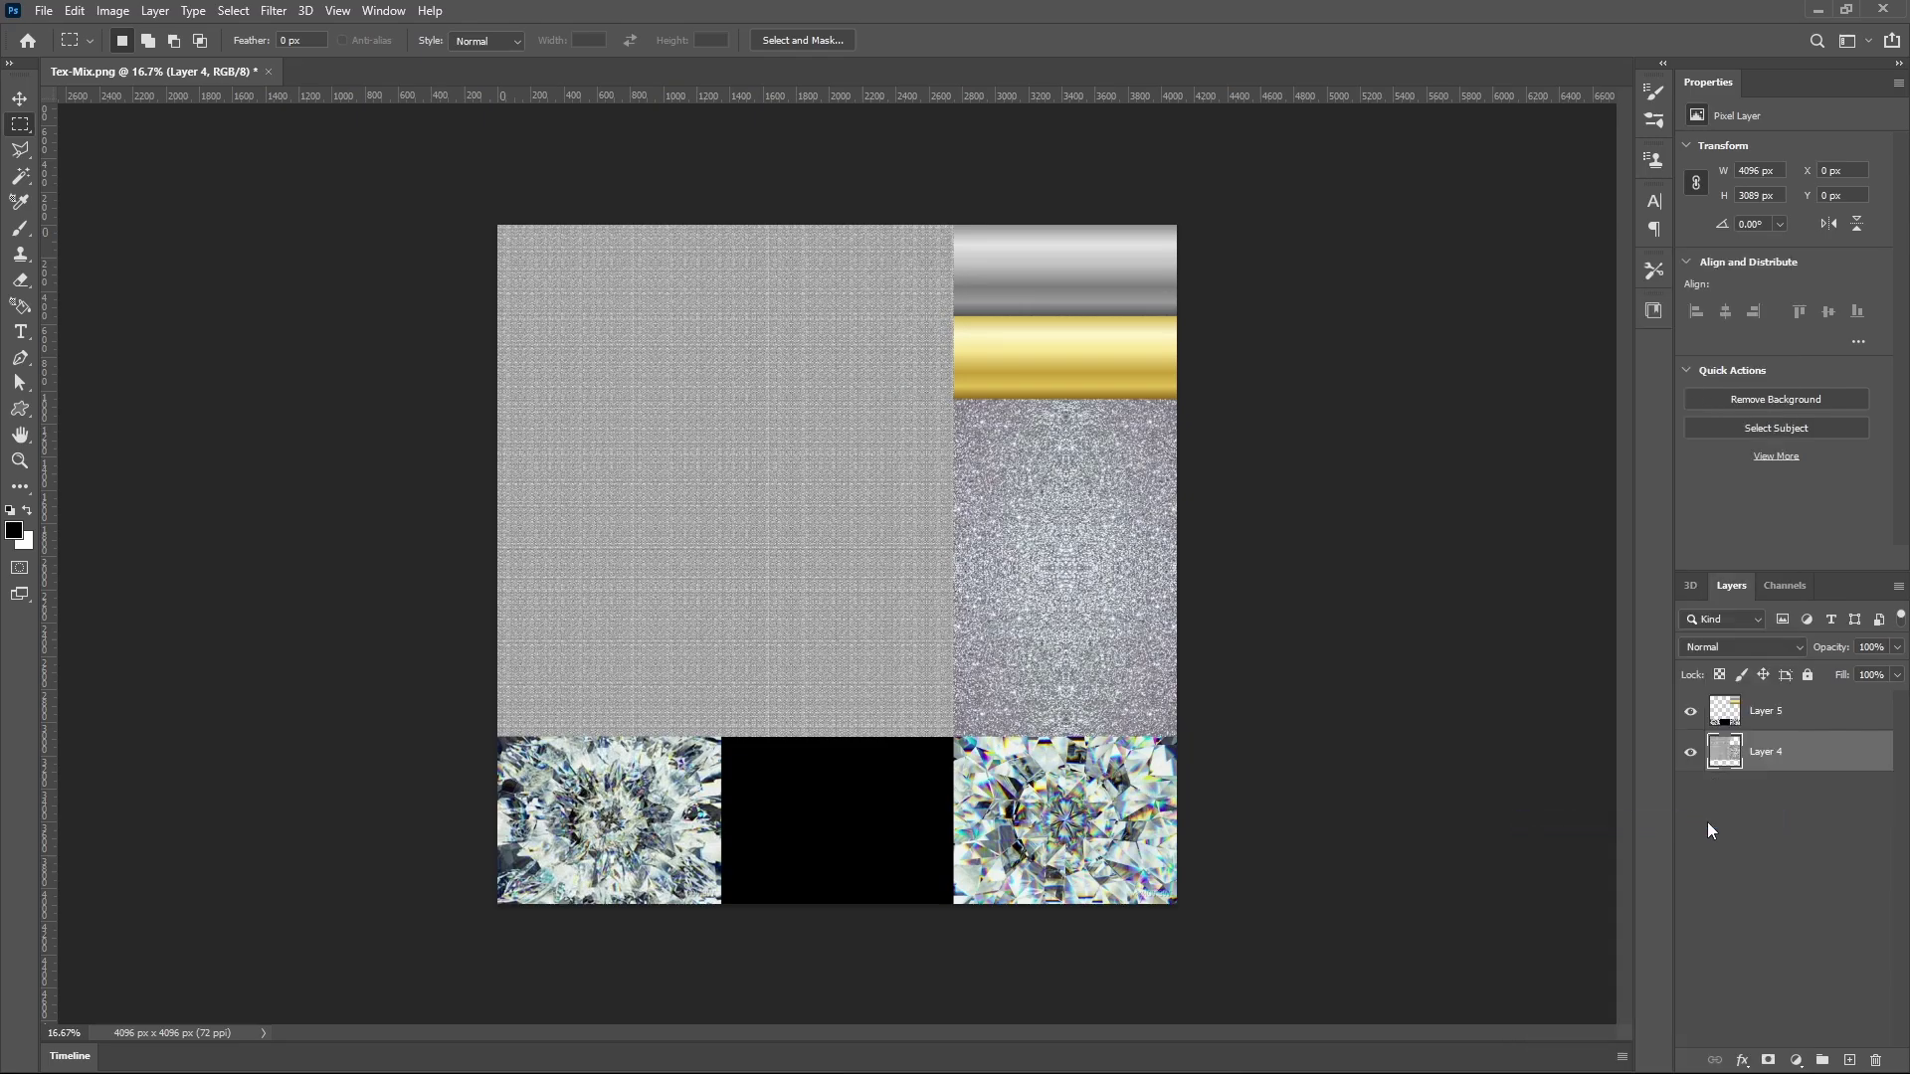
click(1691, 752)
click(1690, 752)
click(1690, 752)
click(1690, 752)
click(1690, 712)
click(1690, 712)
click(1690, 712)
click(1690, 712)
click(1779, 718)
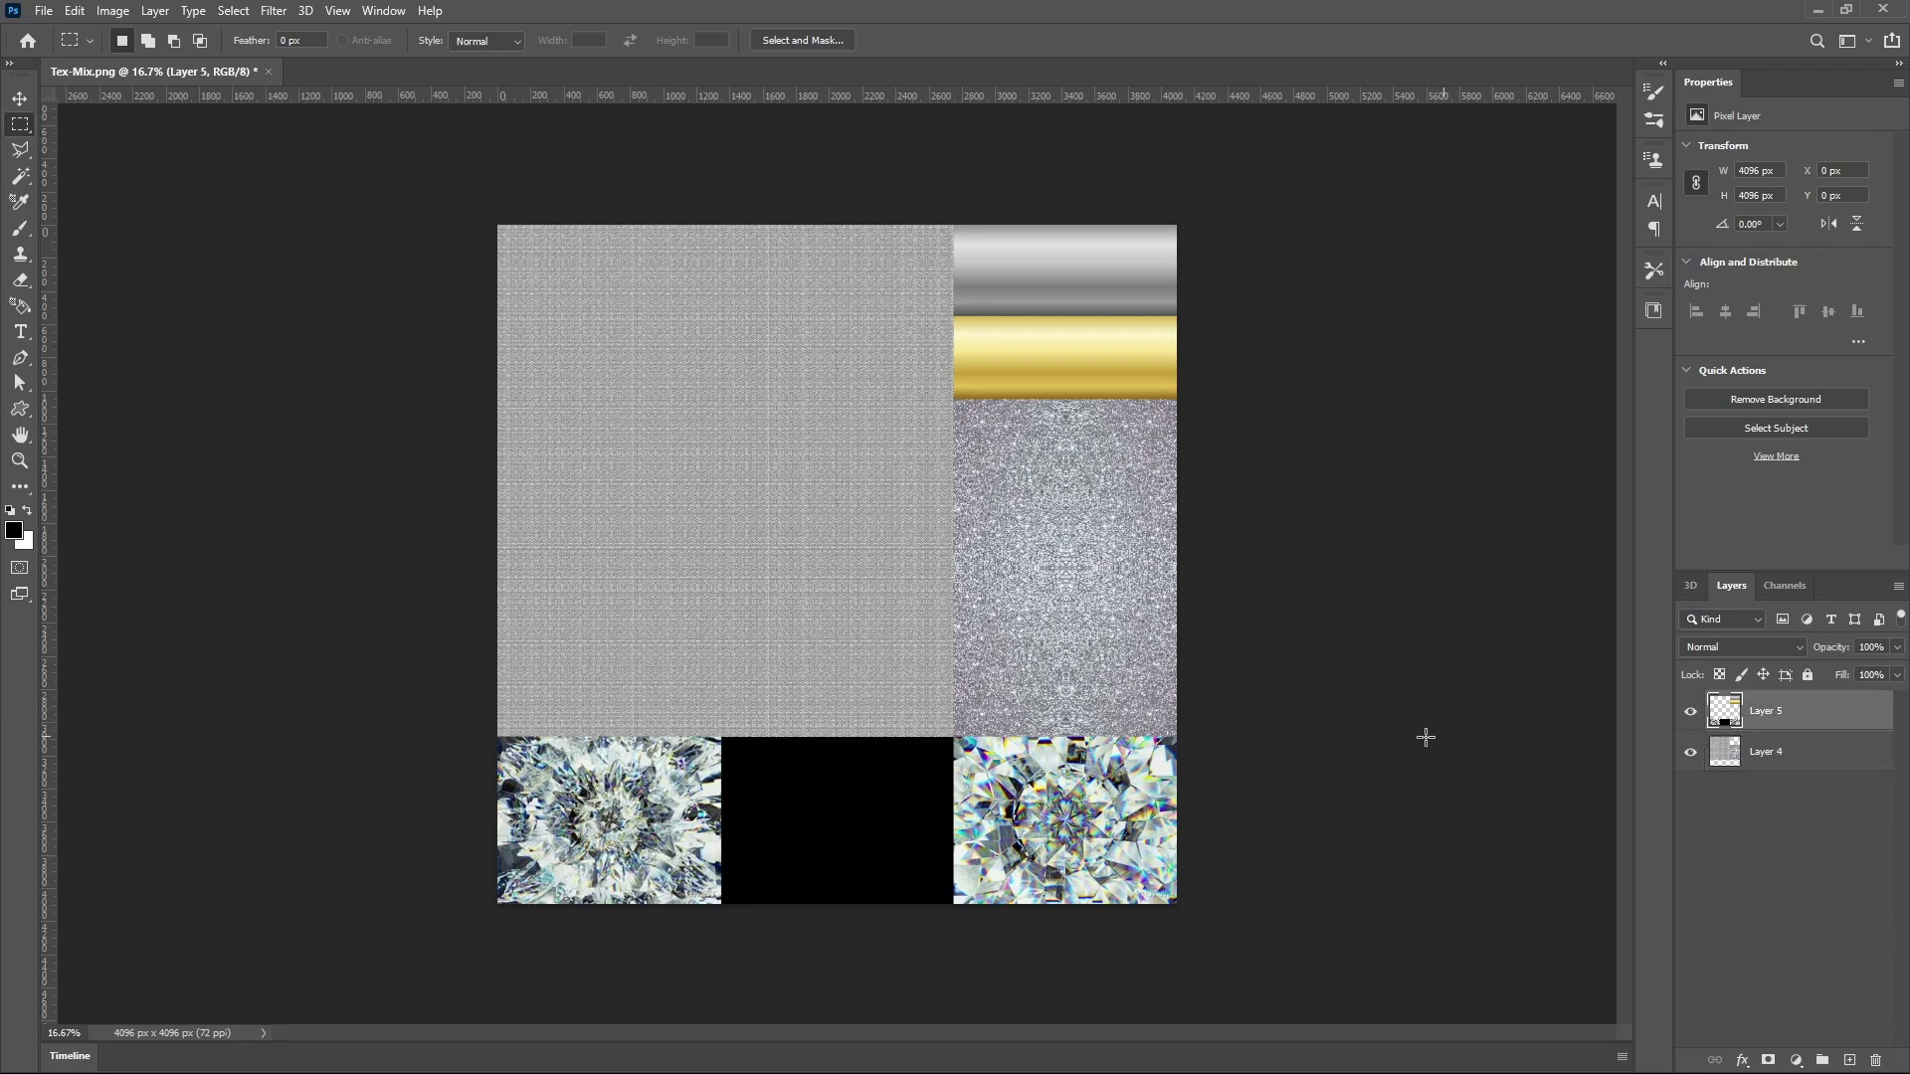
Generate a normal map from the metal and gem strip layer with Blur 50 and Detail Scale 29%.
click(275, 12)
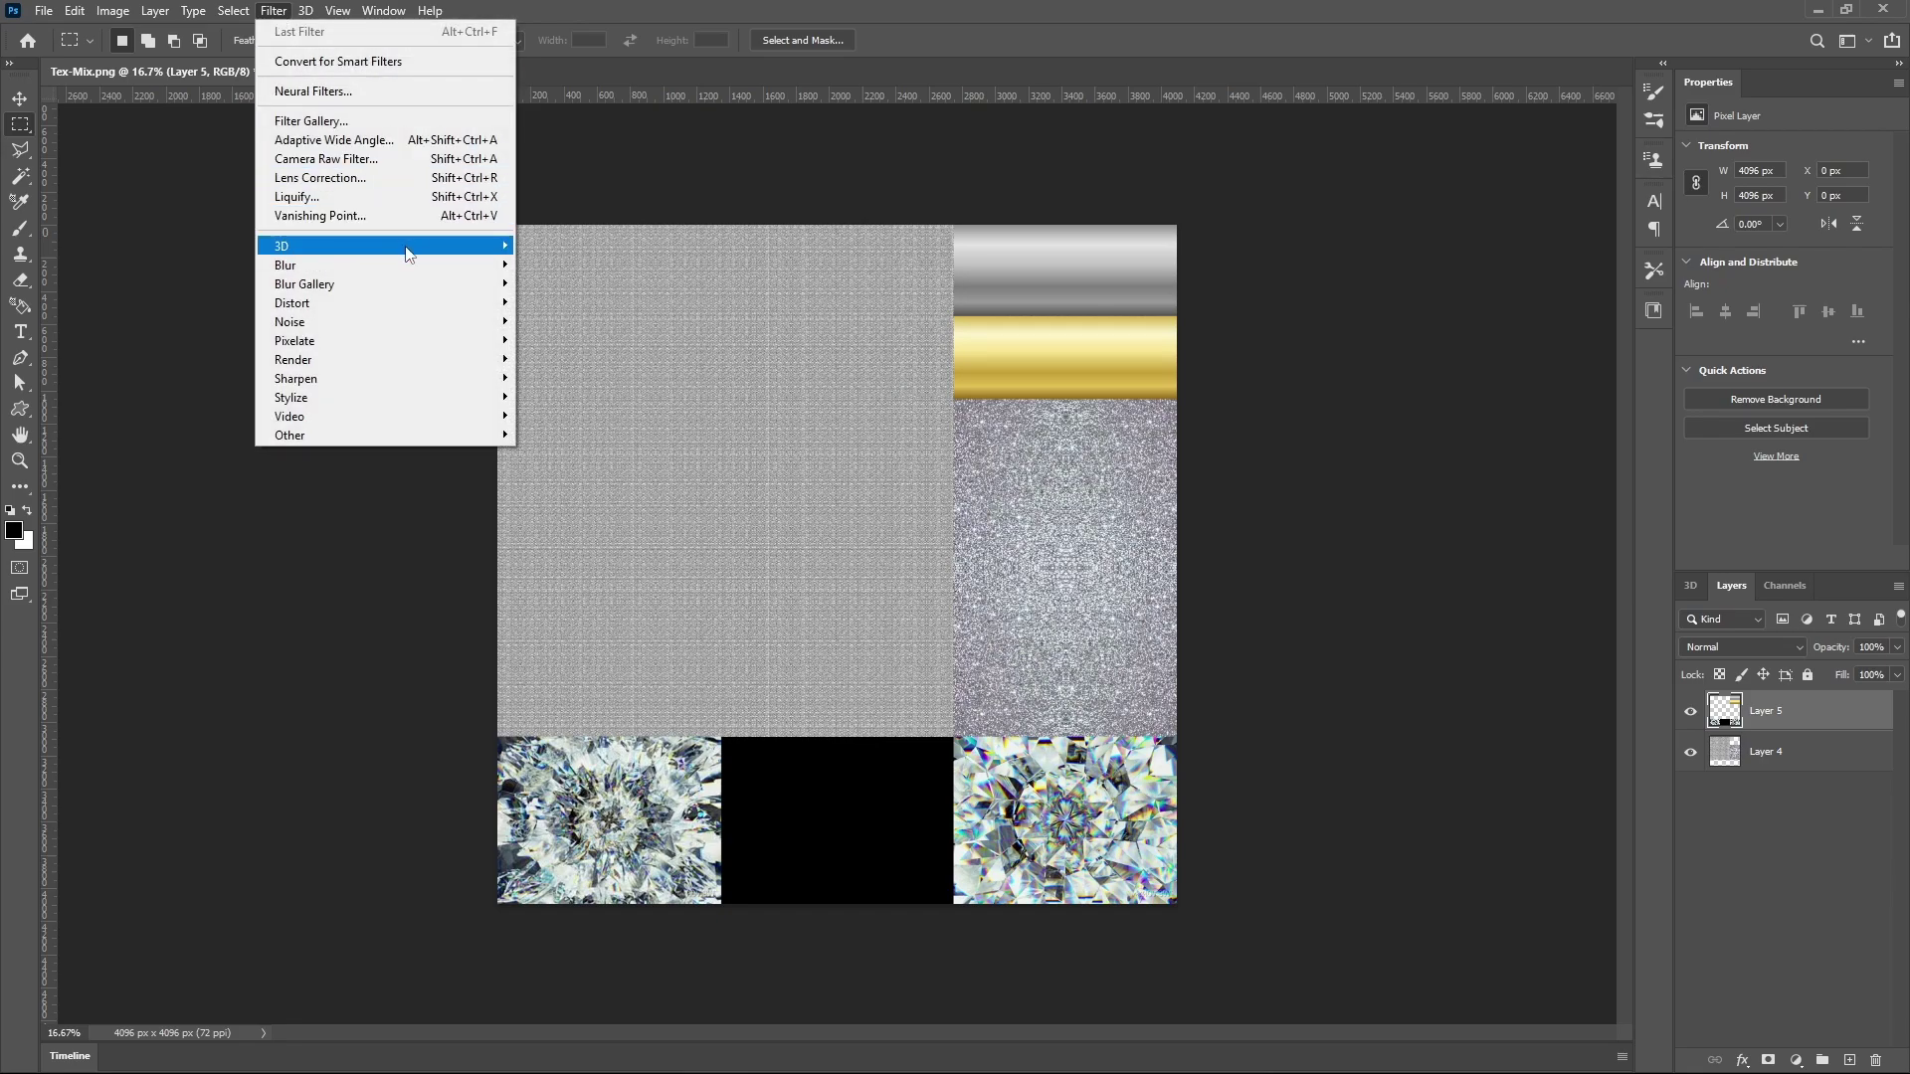
mouse_move(492, 253)
click(587, 264)
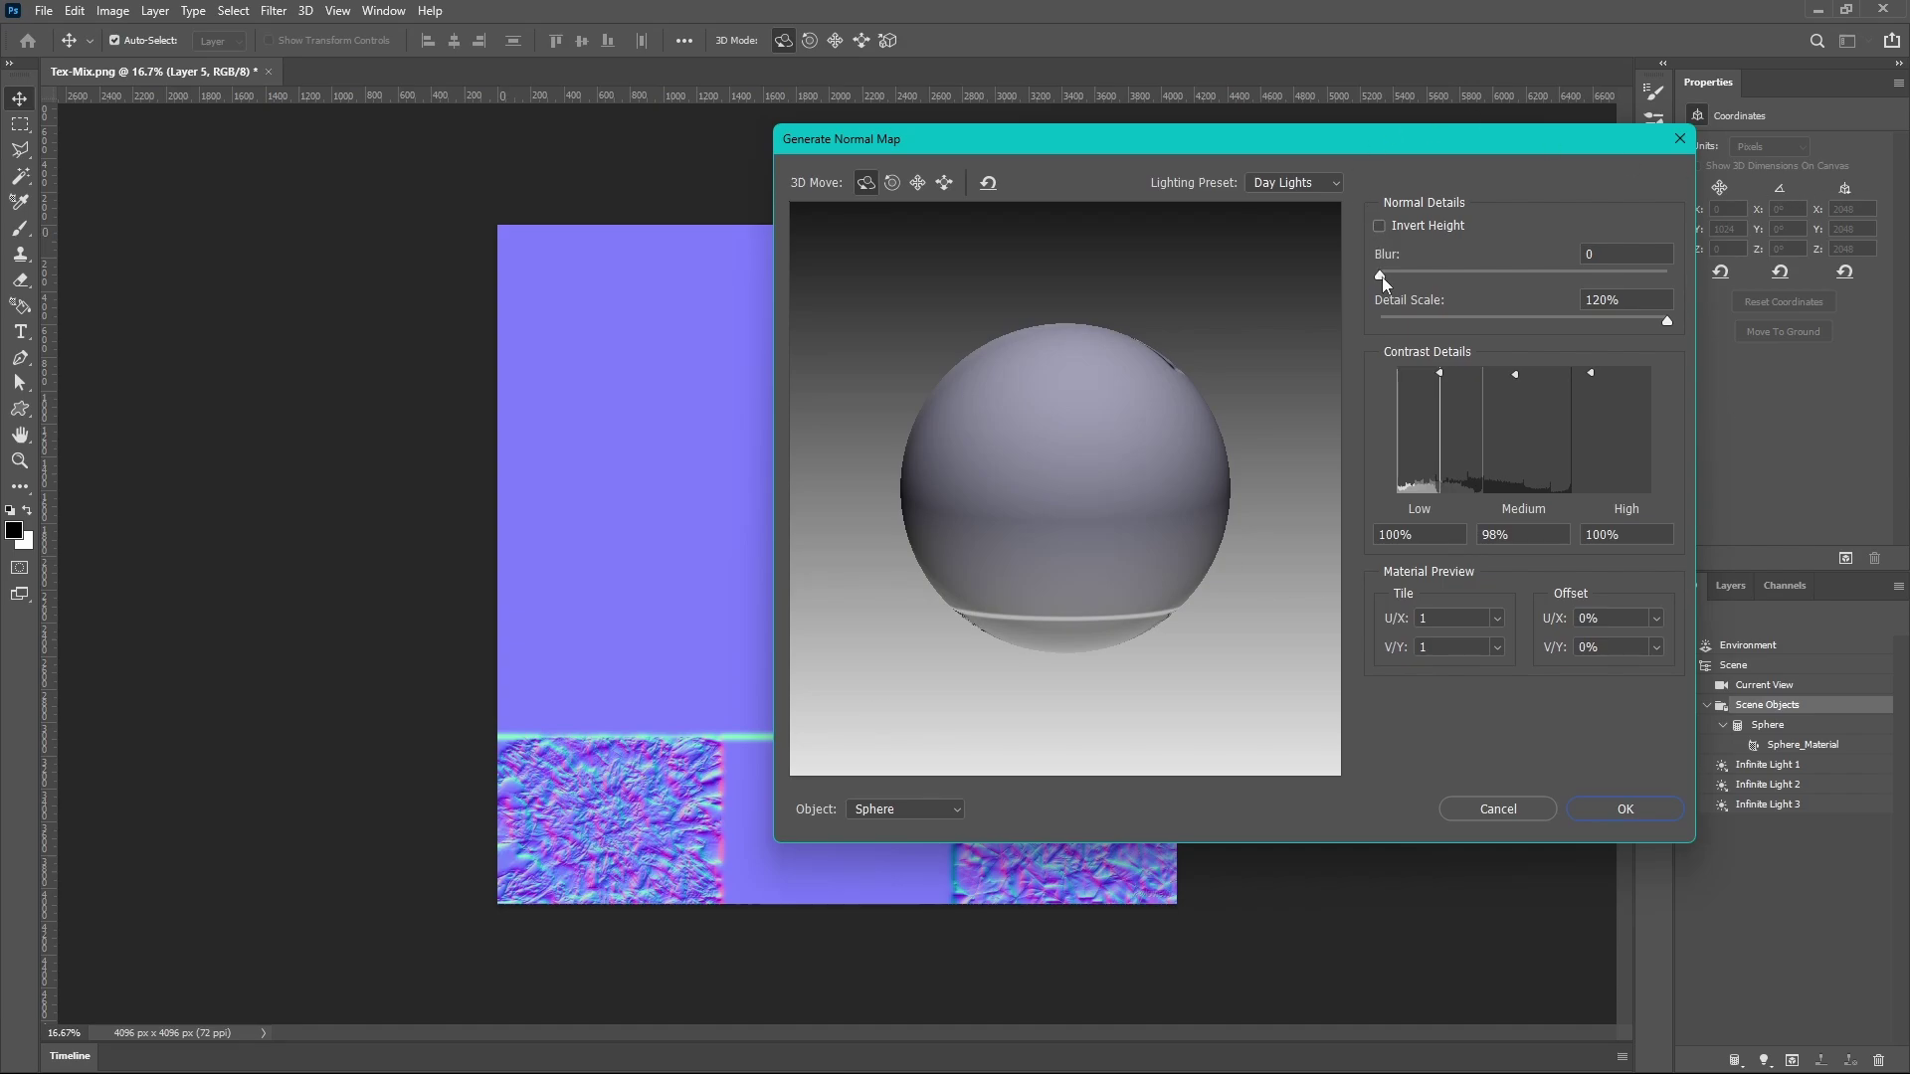
drag(1381, 278, 1459, 322)
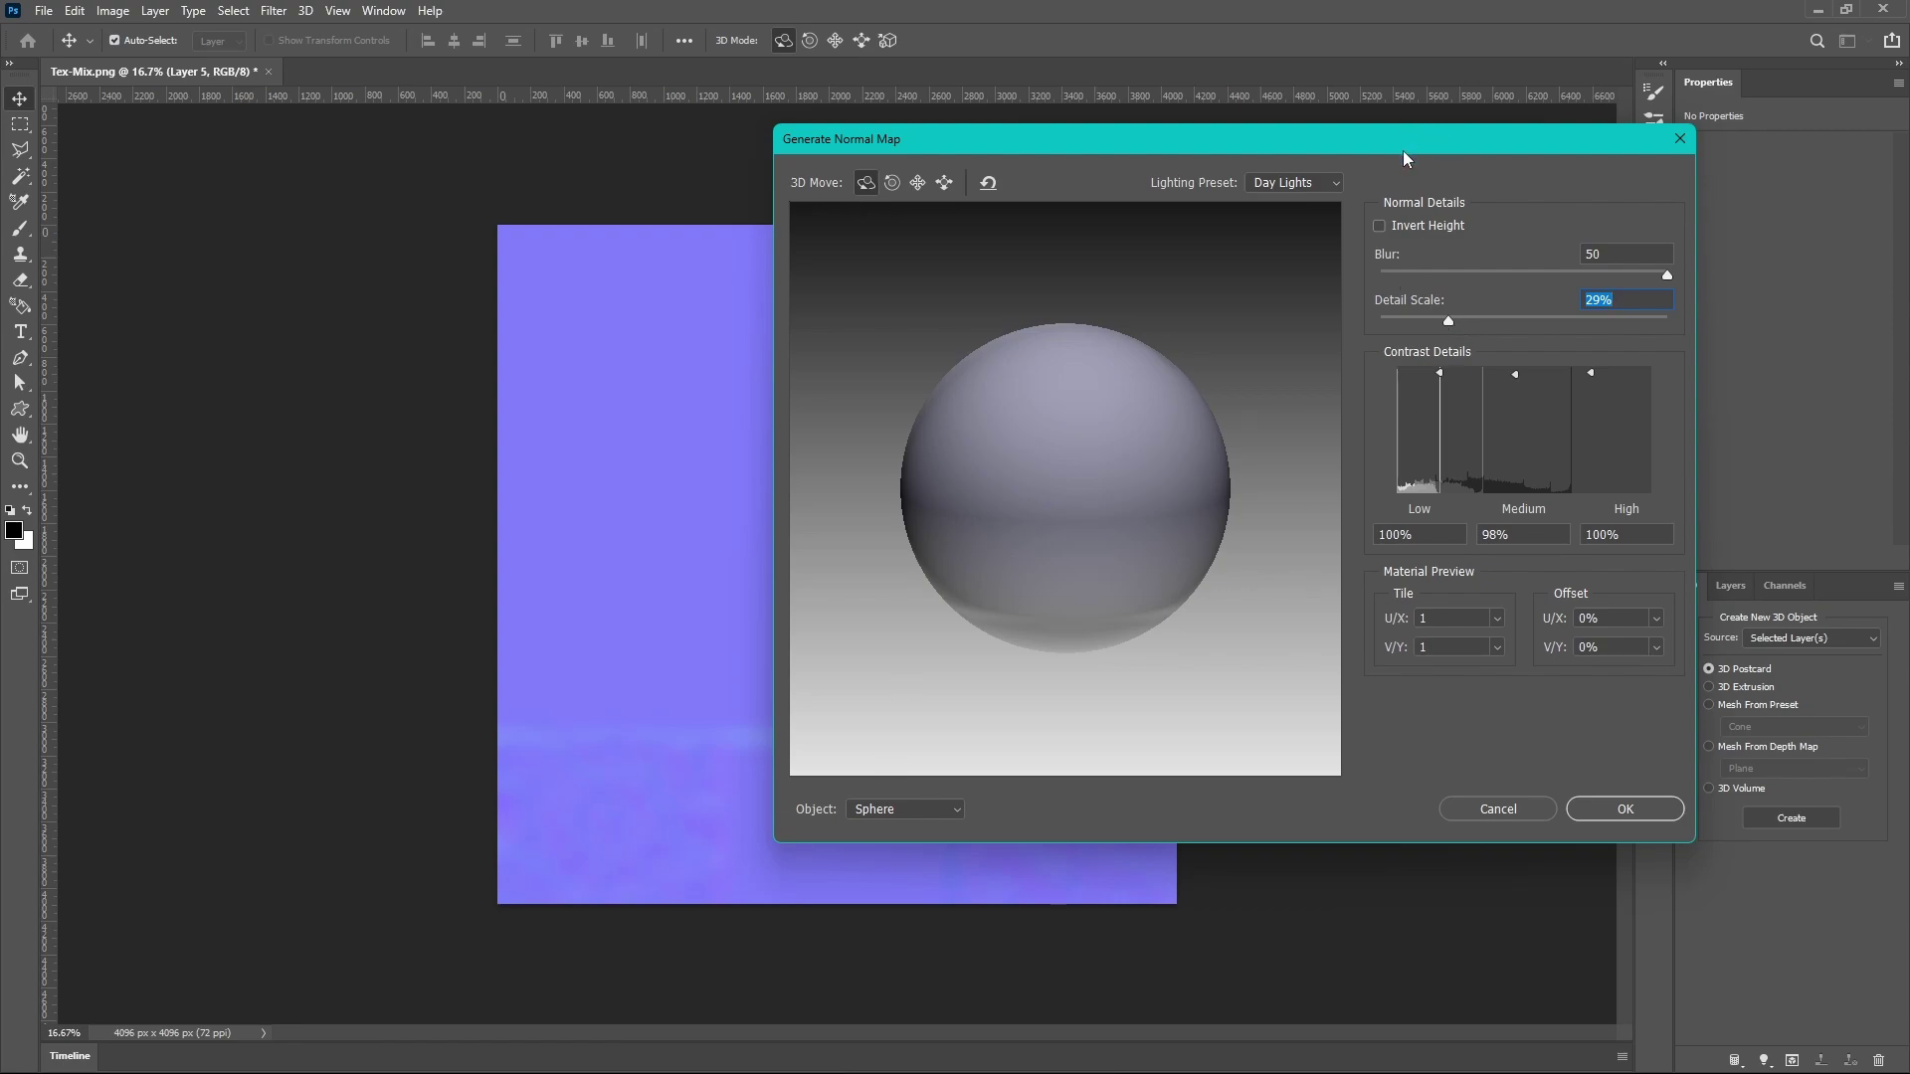
drag(1403, 151, 1561, 230)
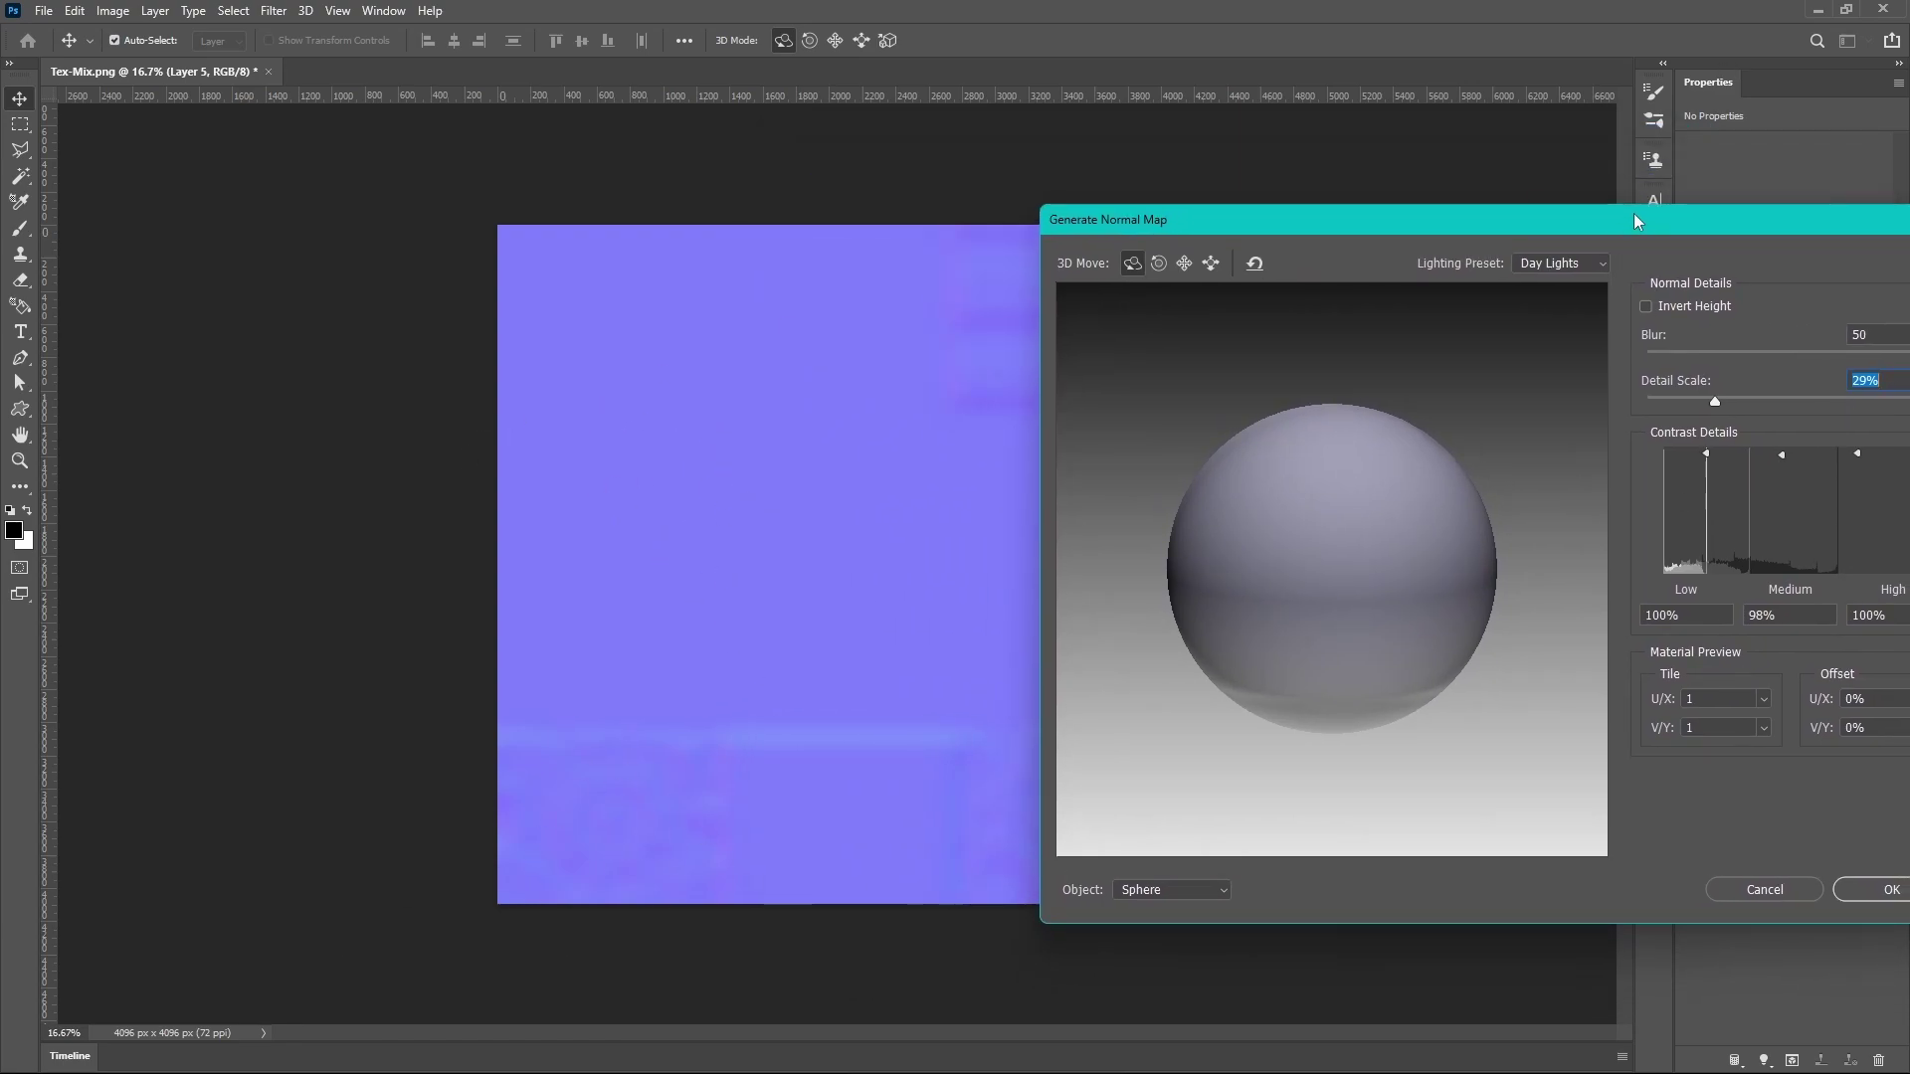
drag(1634, 217, 543, 256)
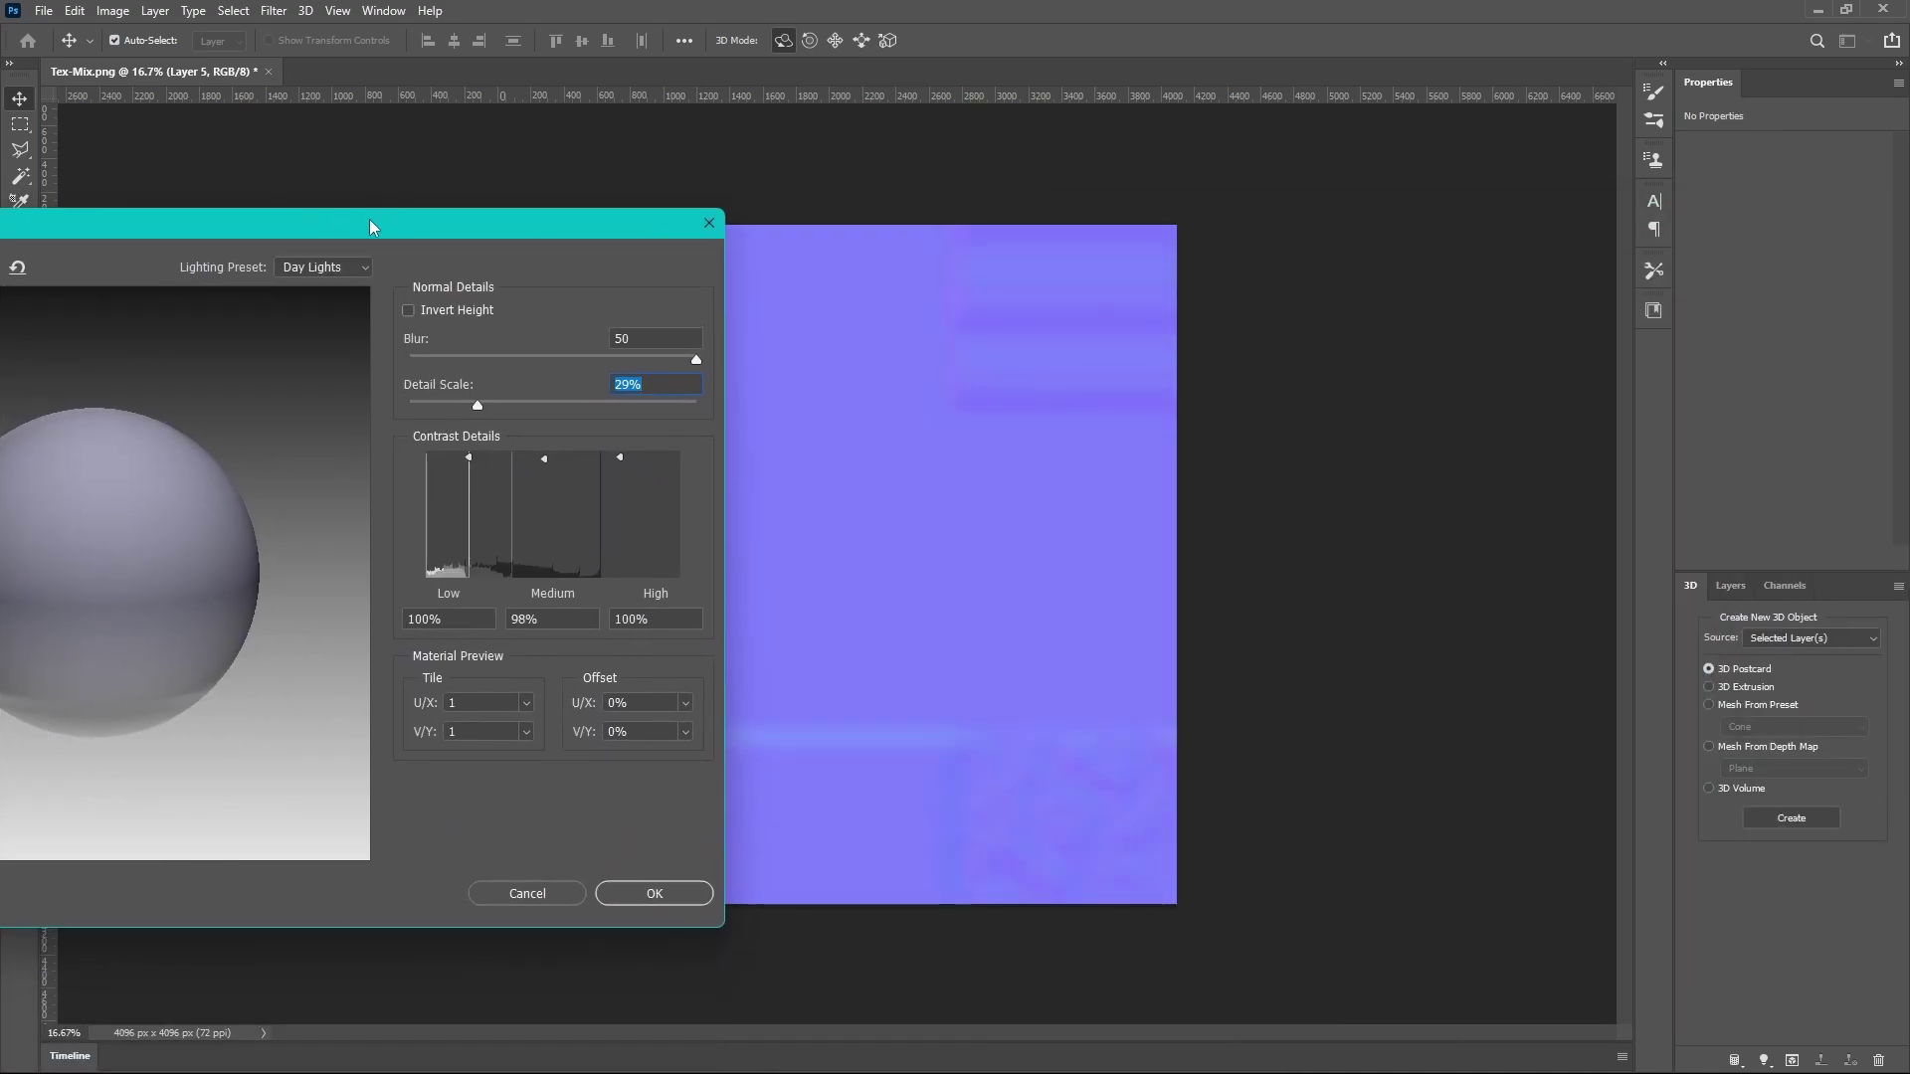
drag(370, 227, 1112, 189)
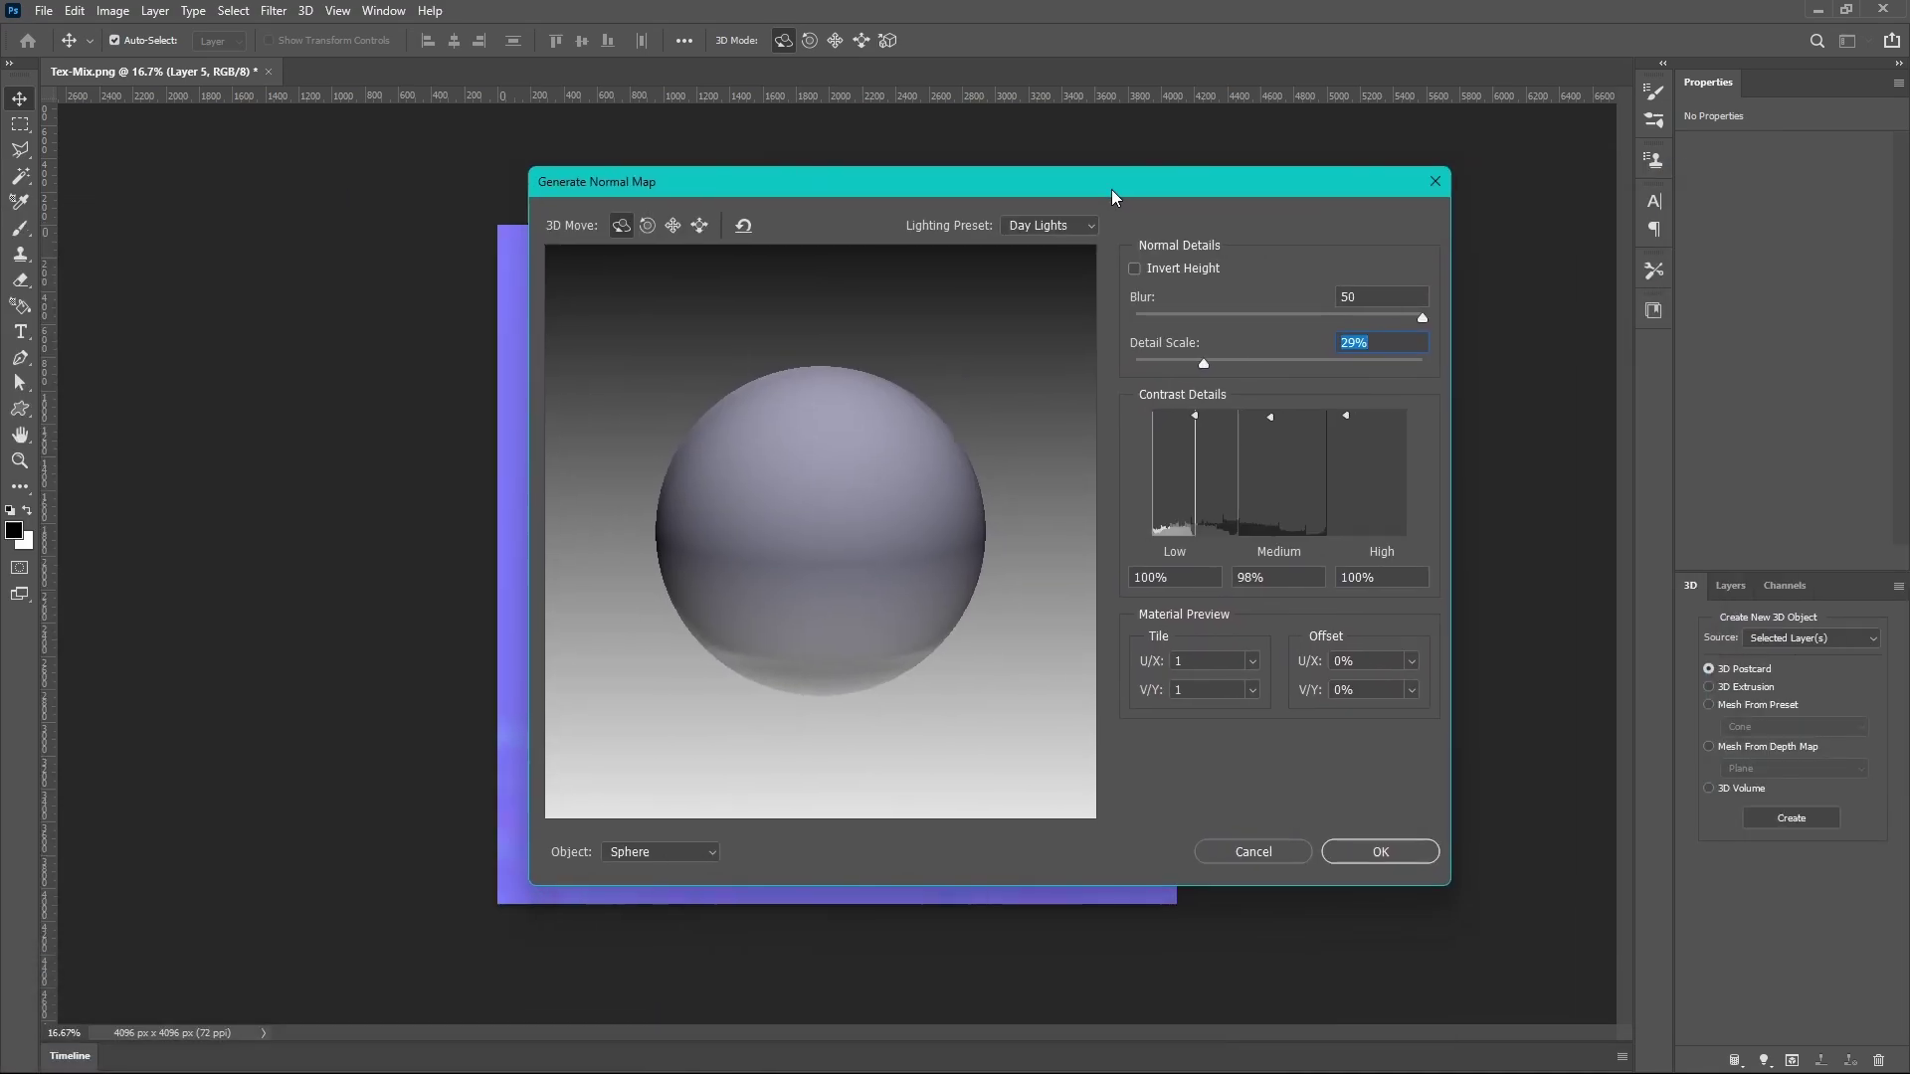
click(1339, 858)
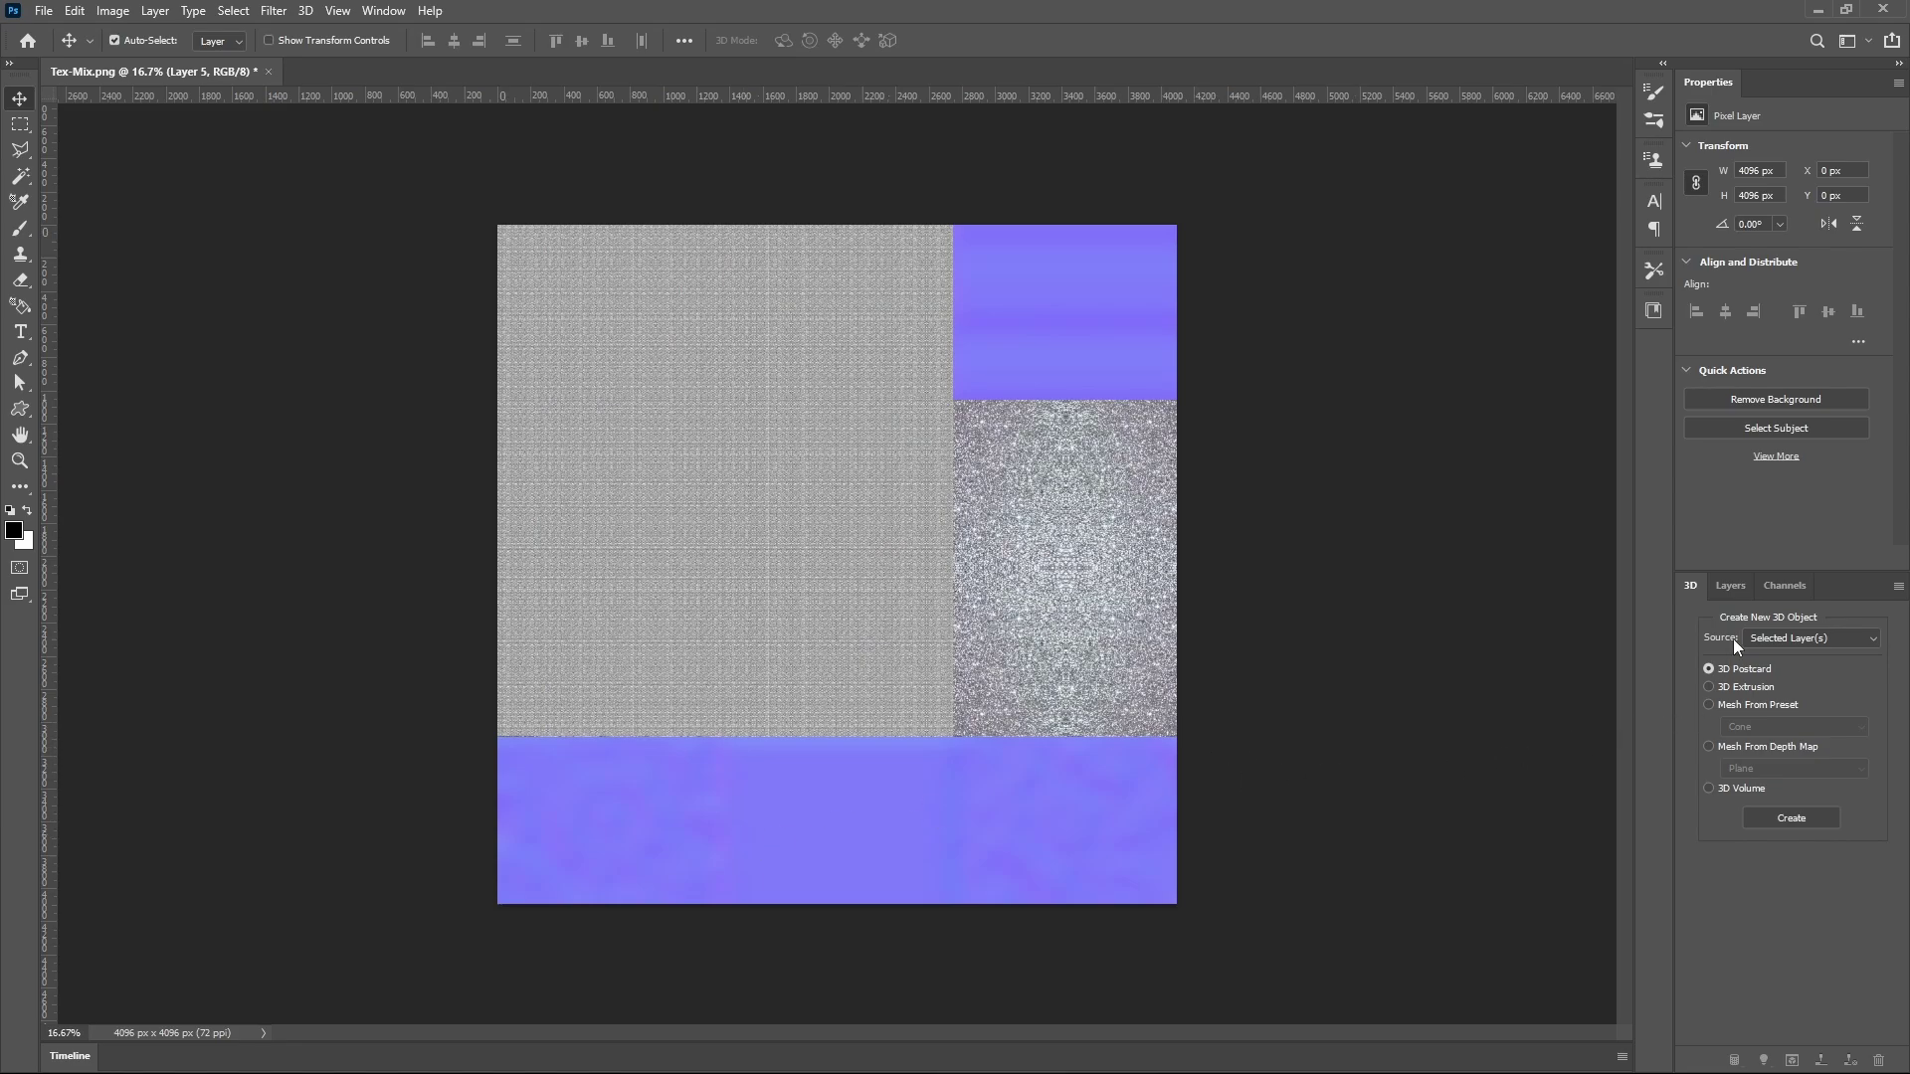
Select Layer 4 with the grey fabric and glitter and bring up the Image adjustments.
click(1736, 588)
click(674, 507)
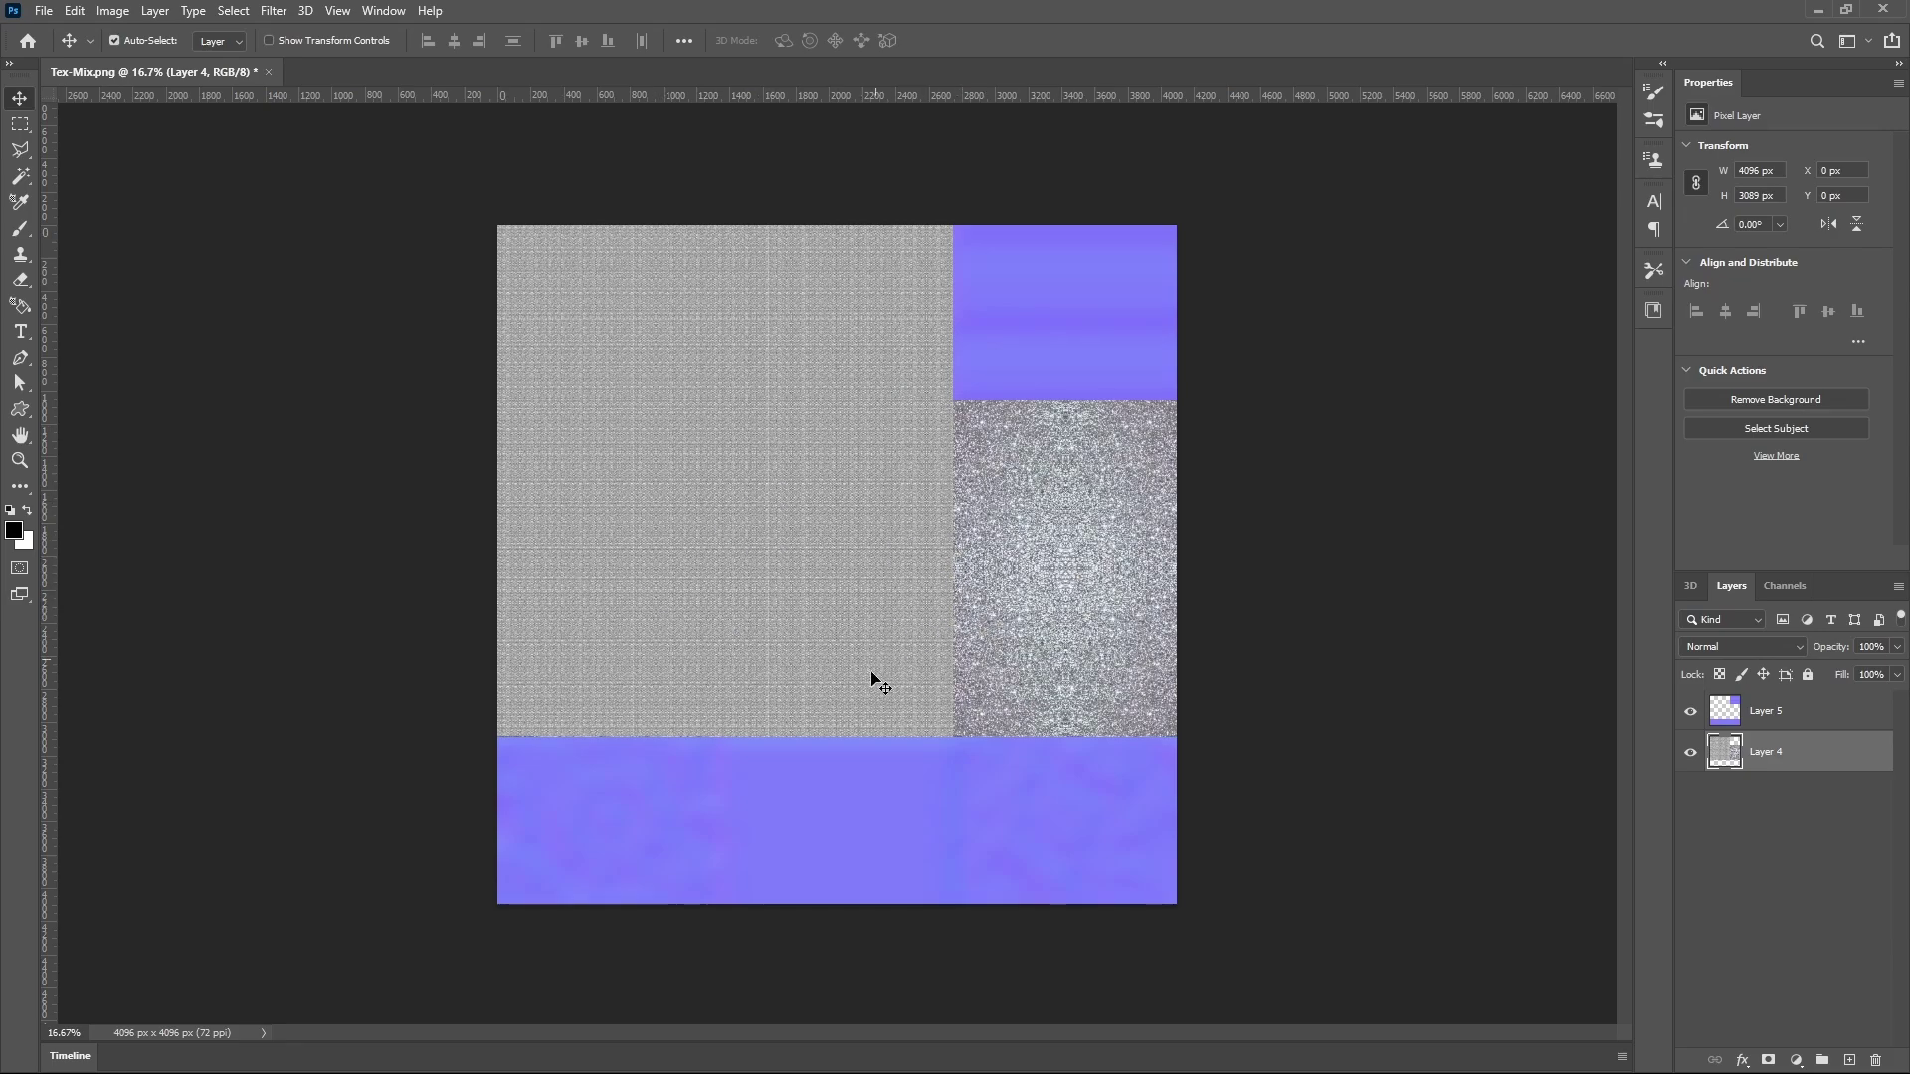
click(112, 11)
Apply Levels to Layer 4 with input levels 155, 1.00 and 177.
mouse_move(217, 64)
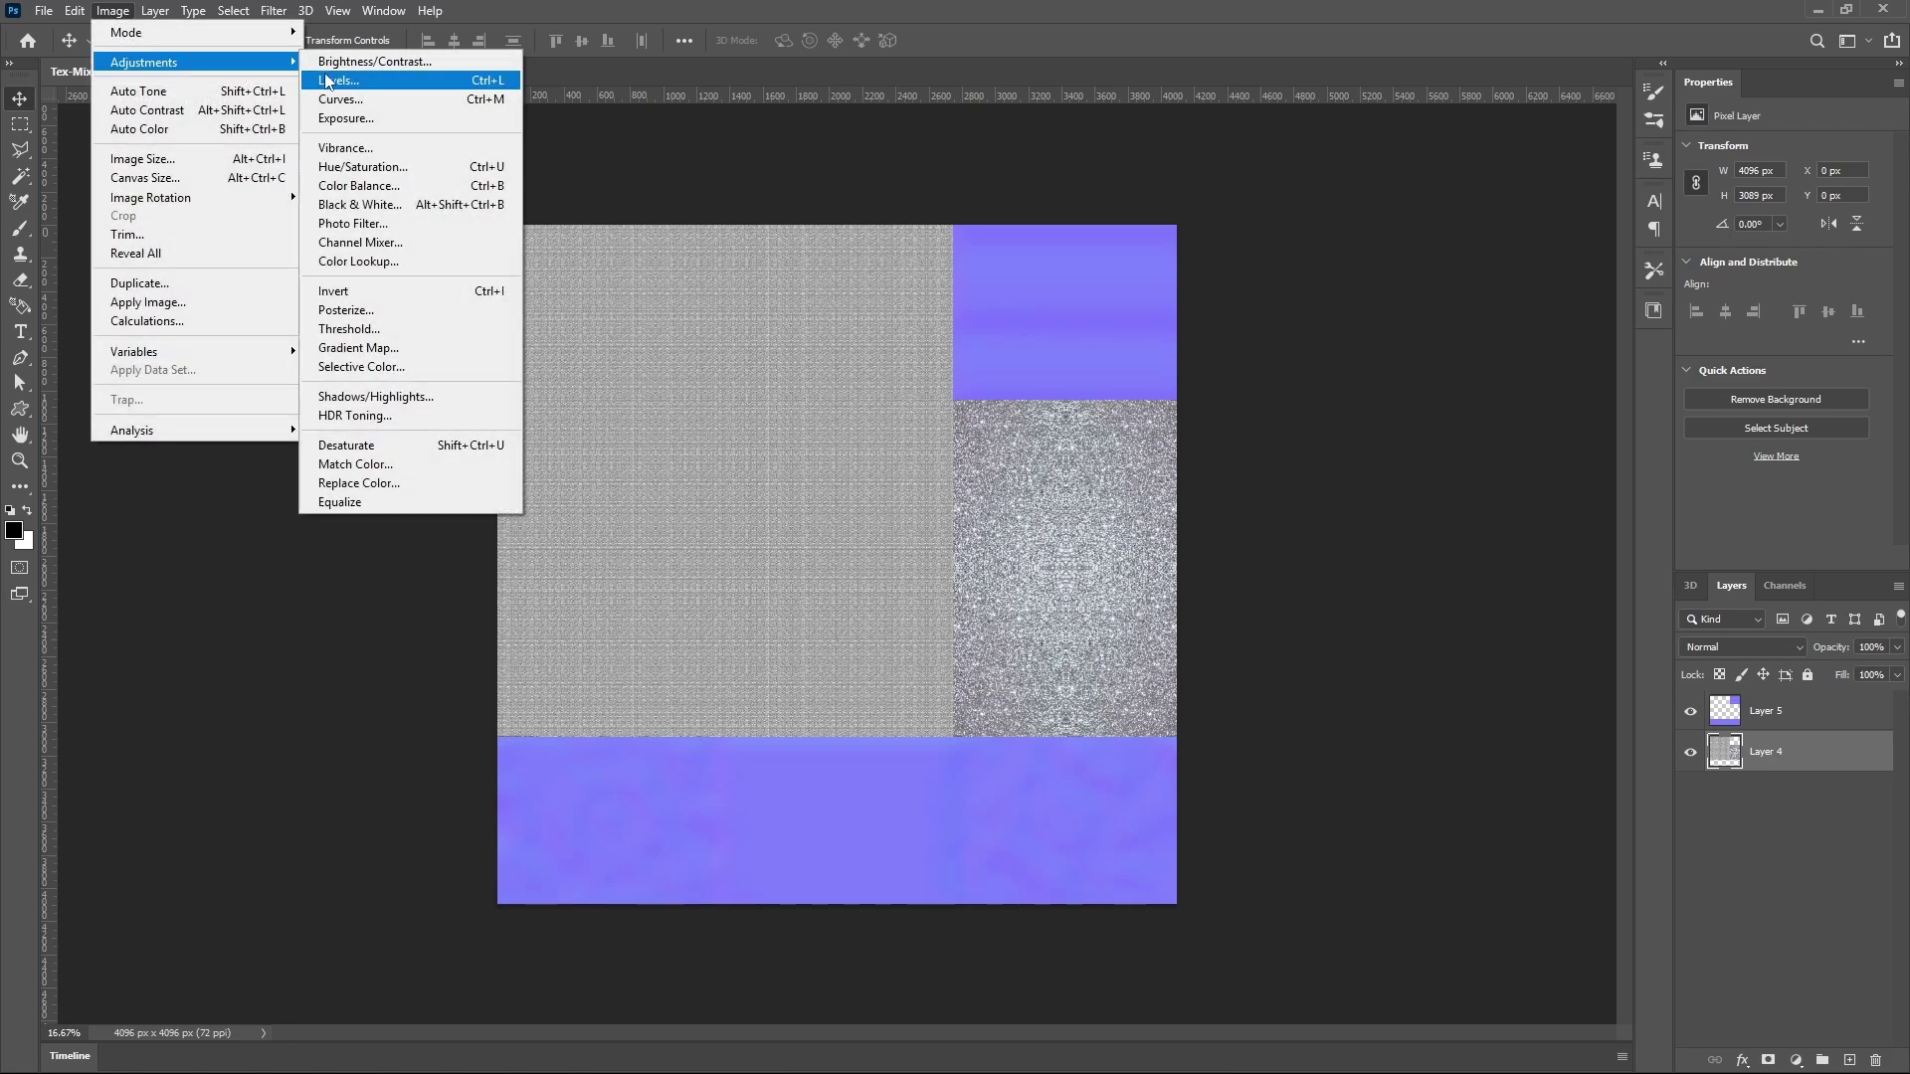
click(377, 83)
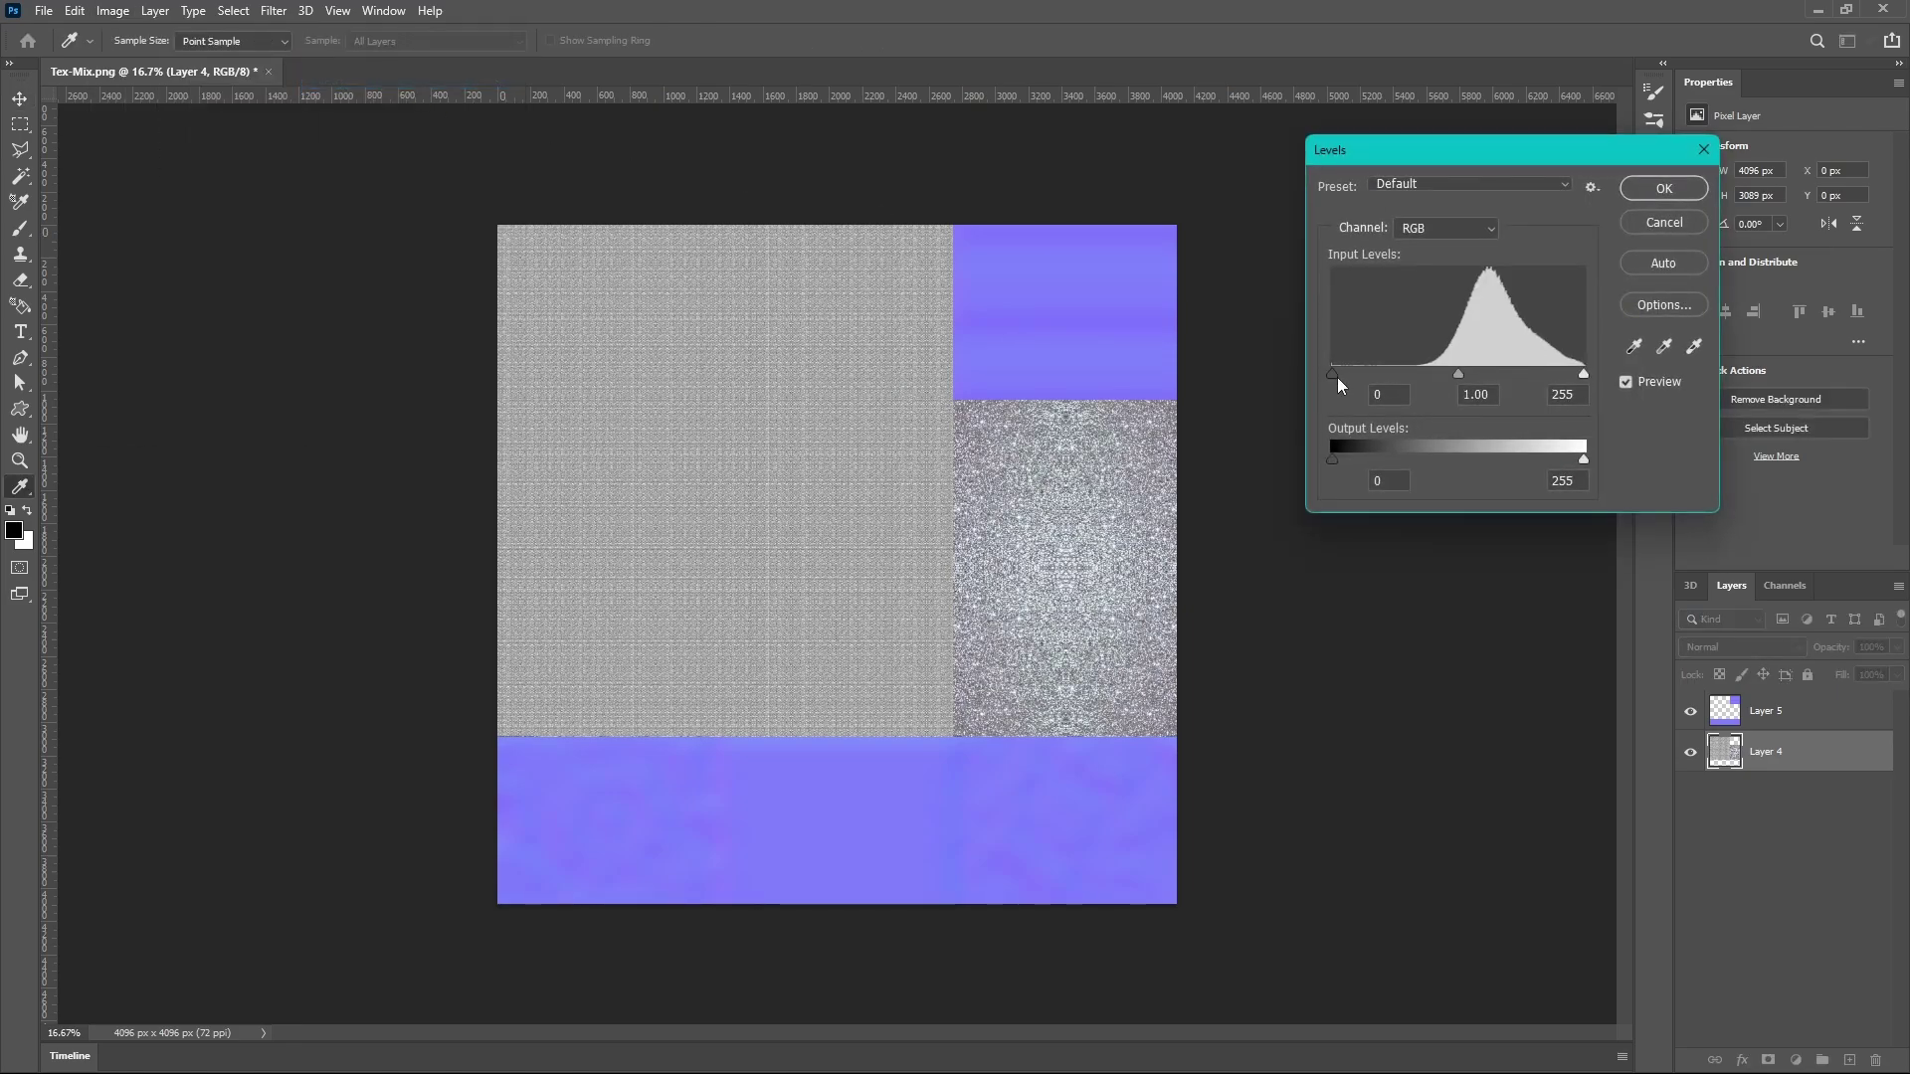
drag(1585, 374, 1492, 374)
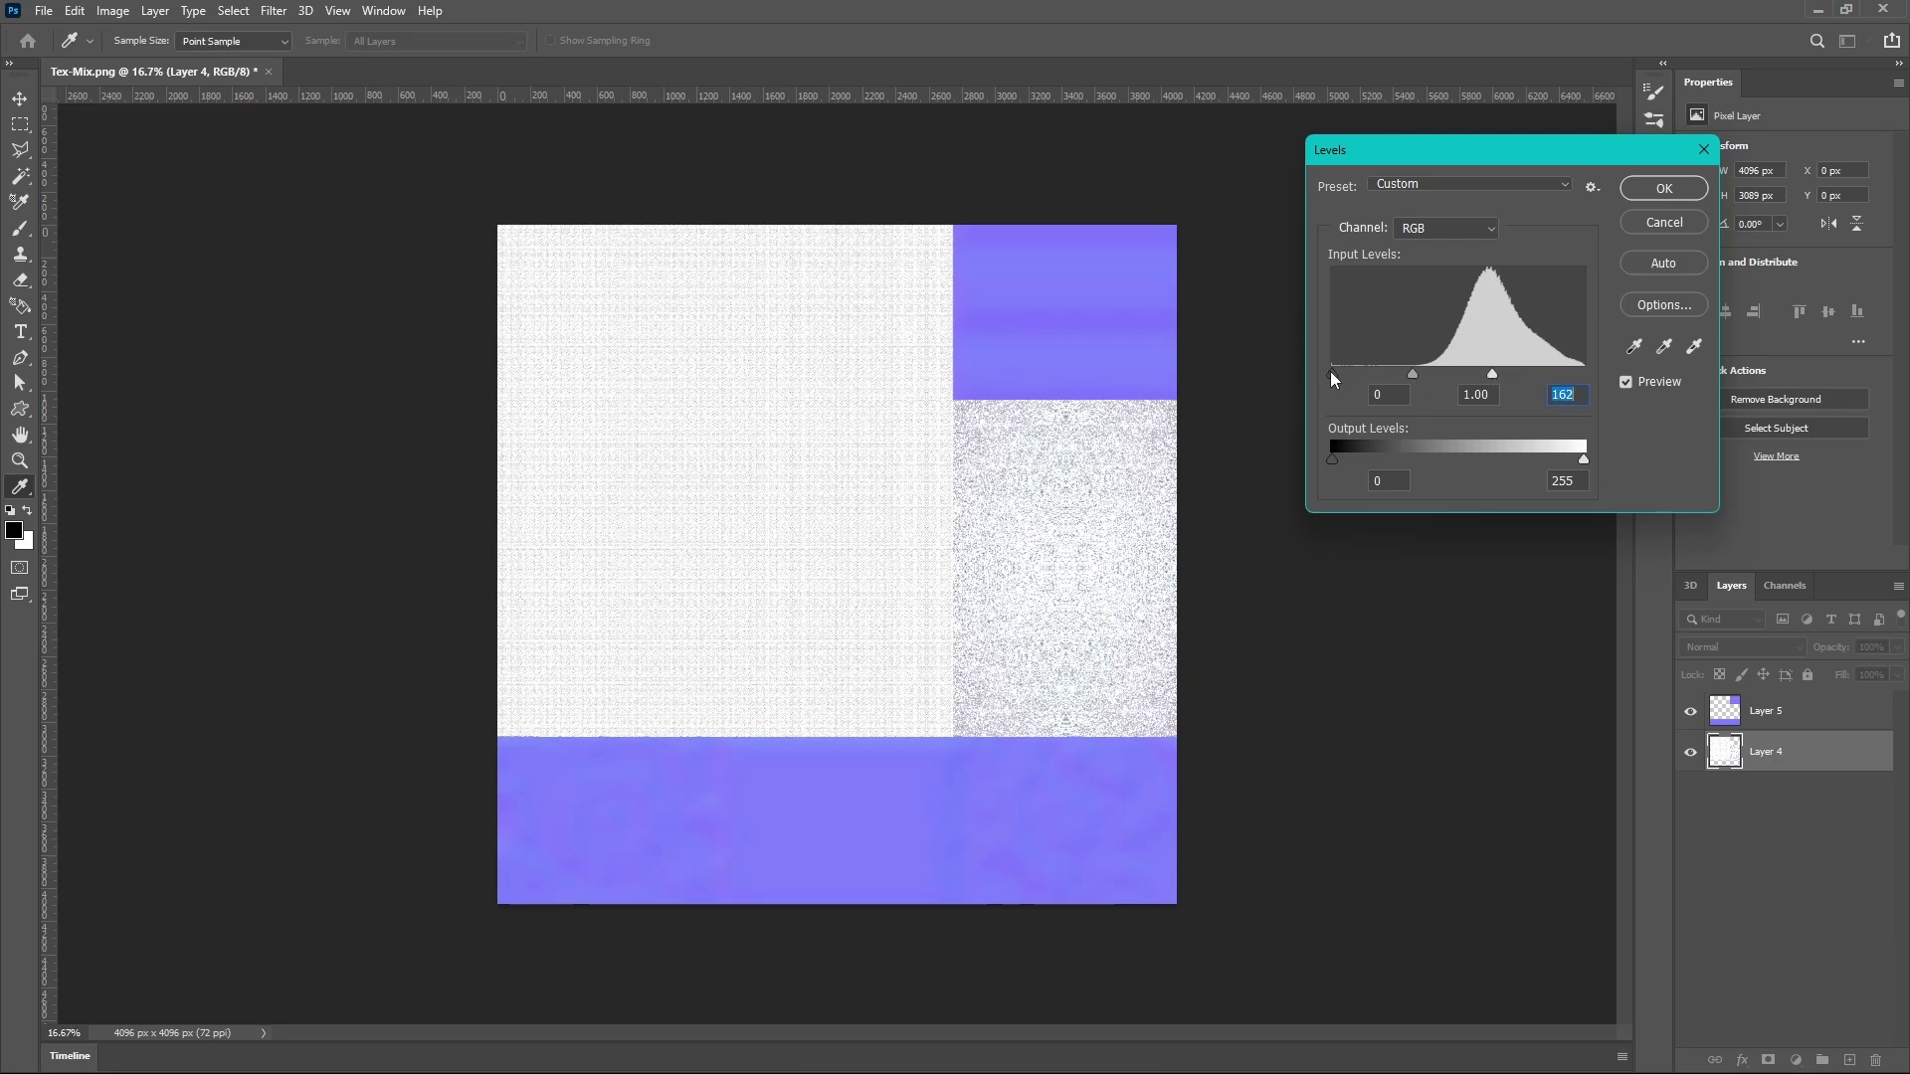
drag(1332, 372, 1507, 372)
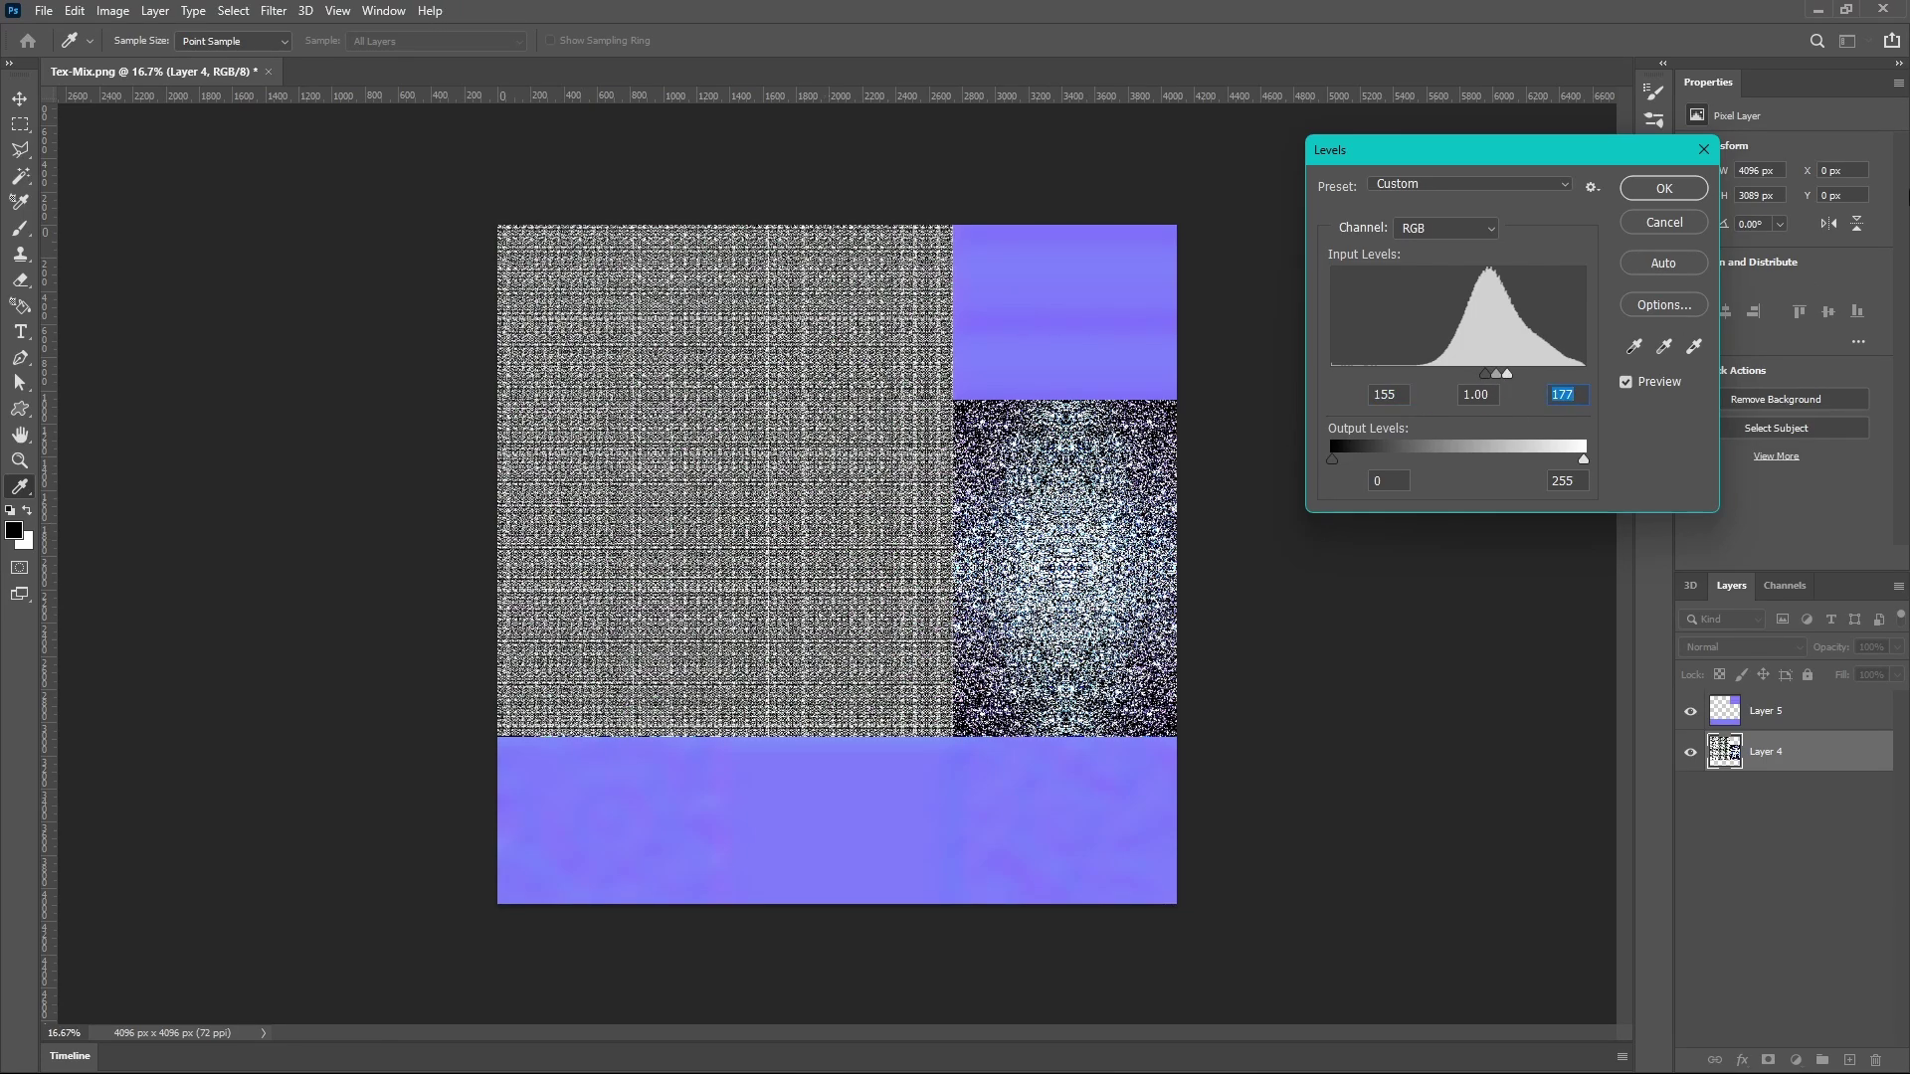
click(1663, 189)
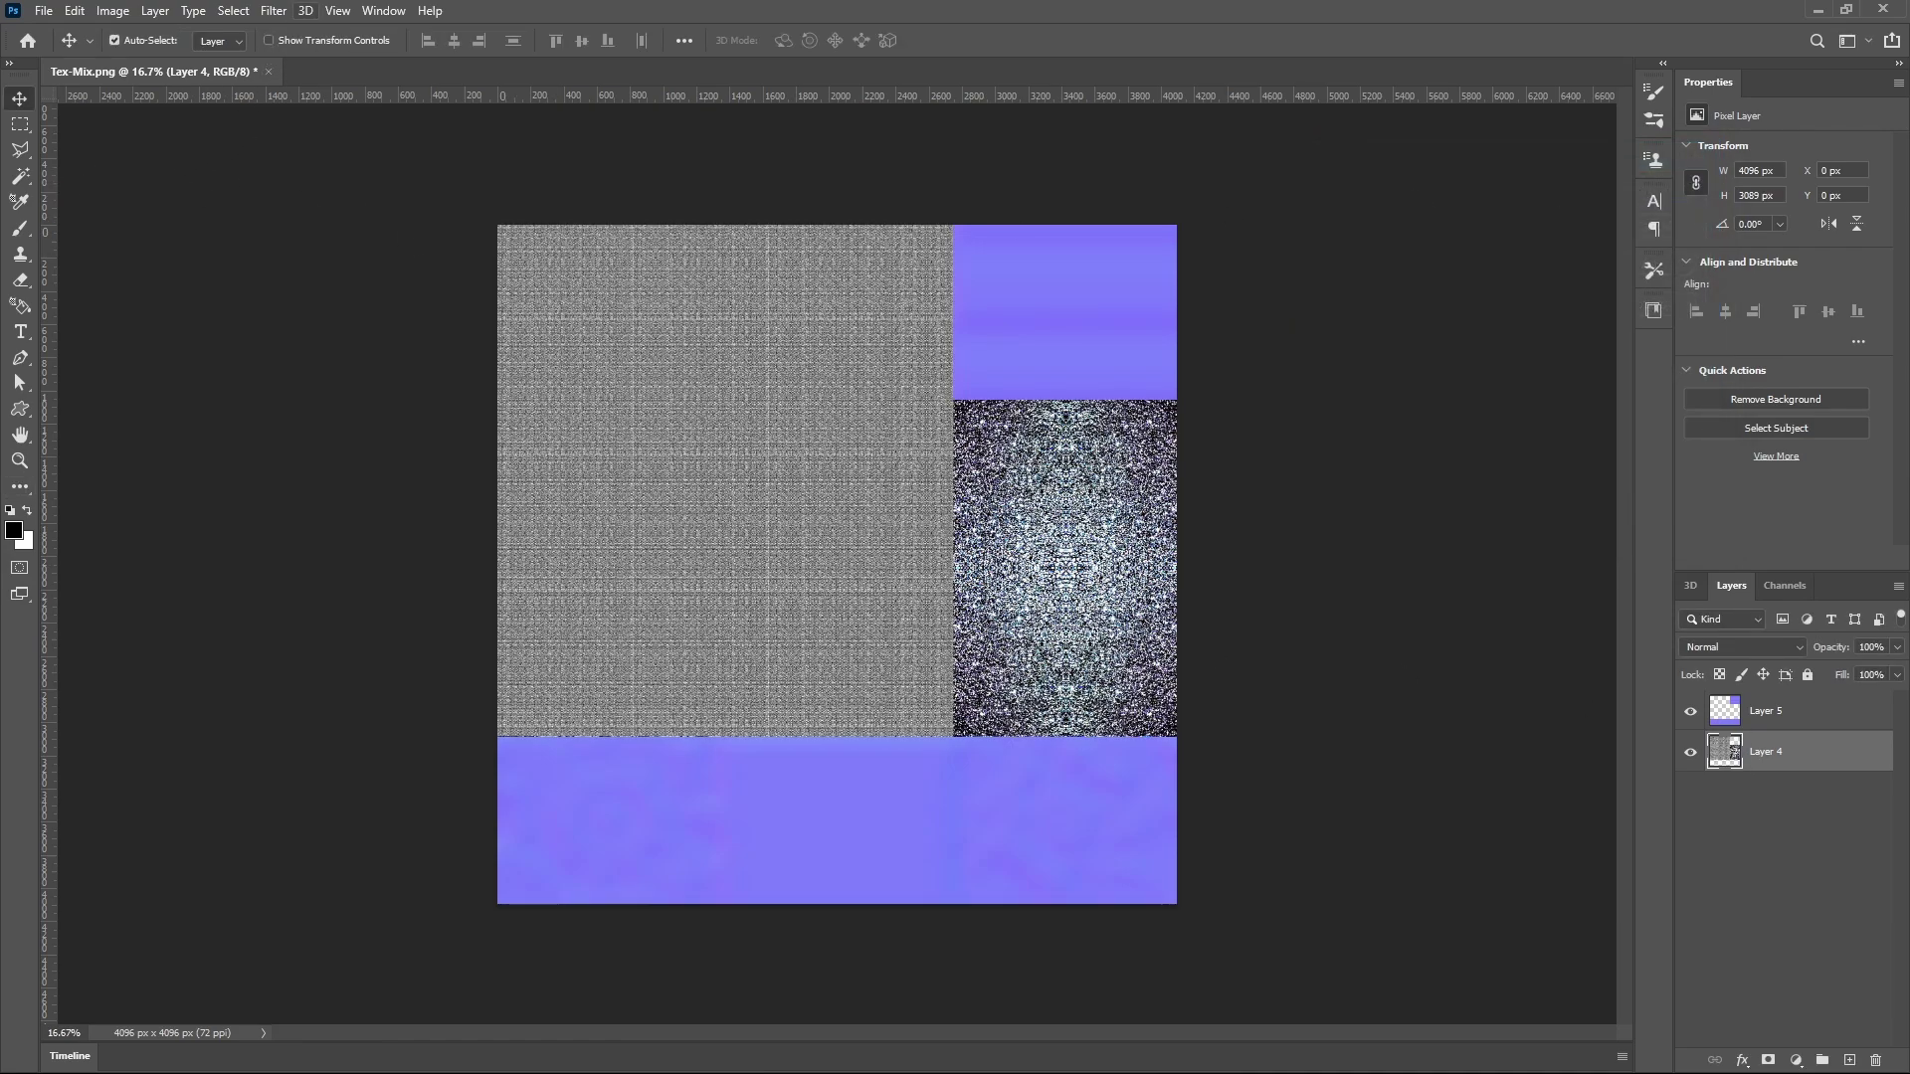
Generate a normal map on Layer 4 with Blur 0, Detail Scale 120% and Medium contrast 10%.
click(274, 12)
mouse_move(370, 247)
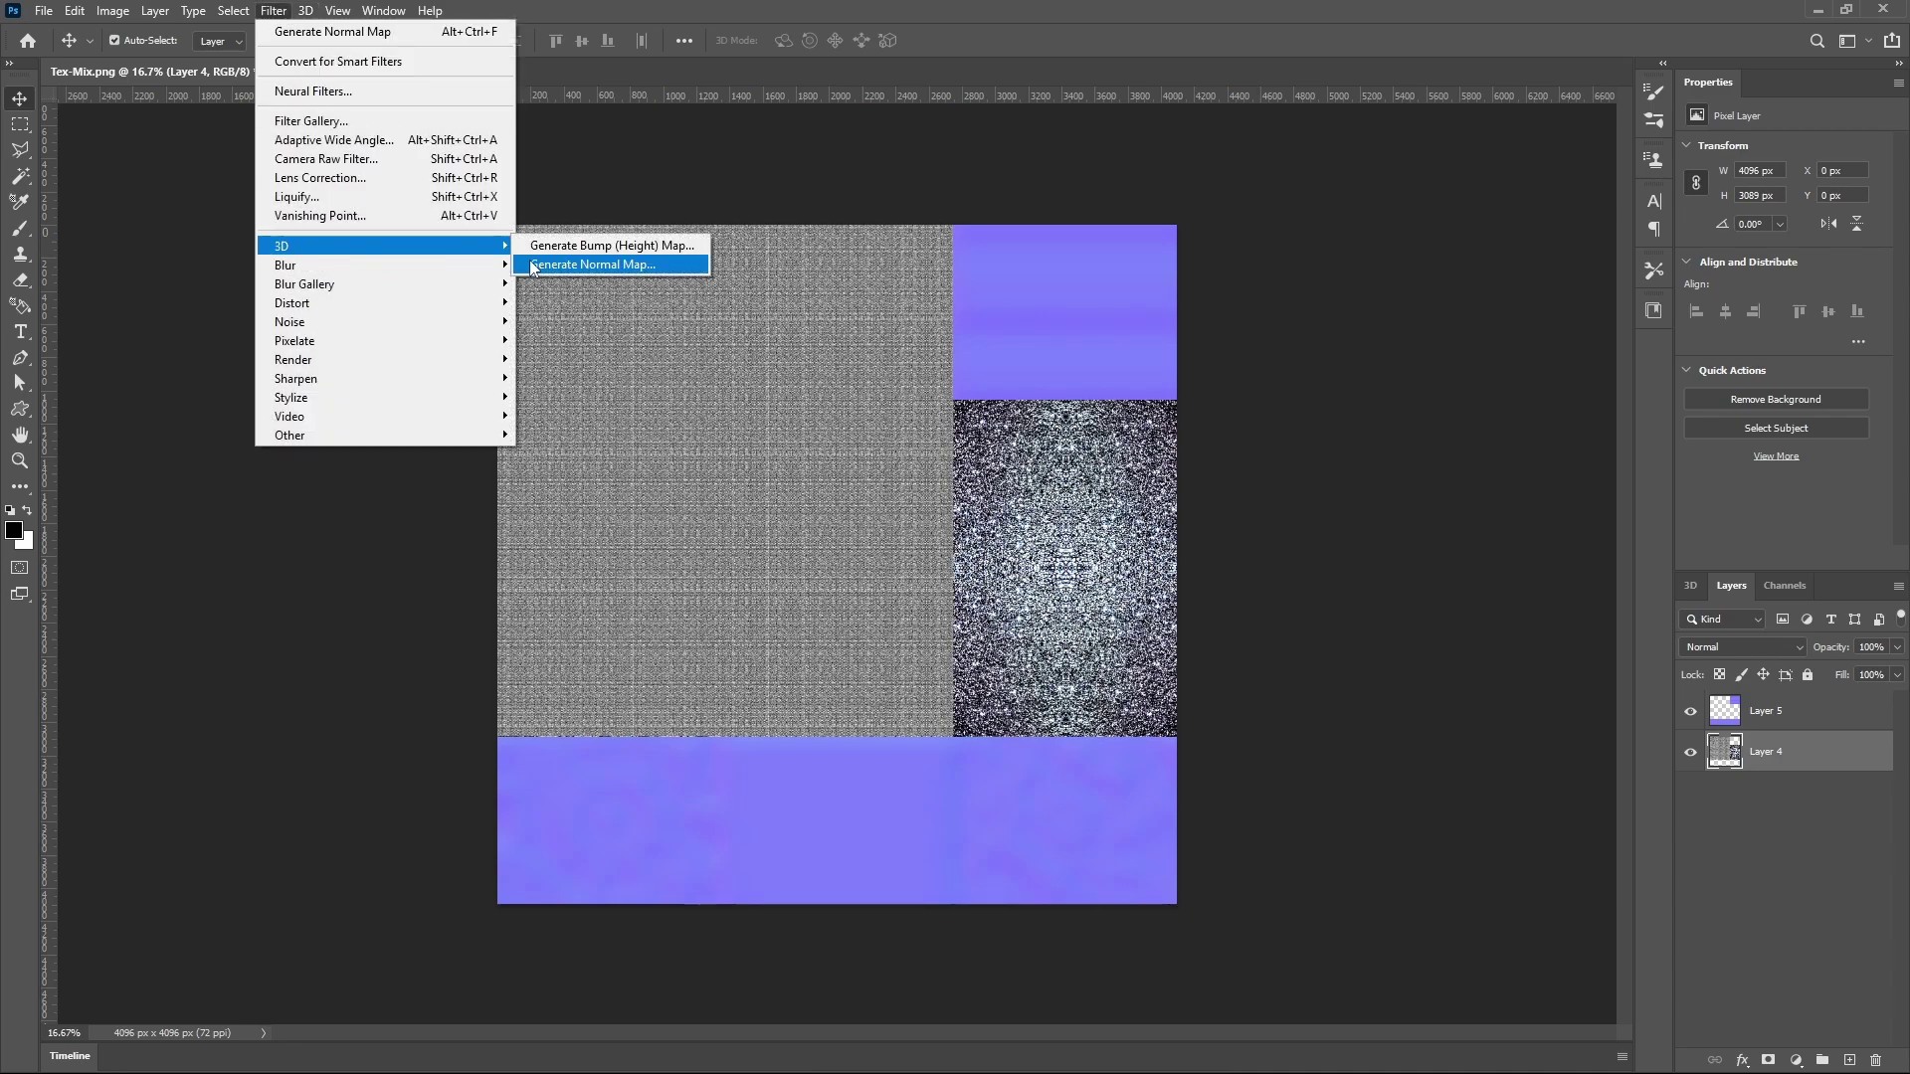
click(593, 263)
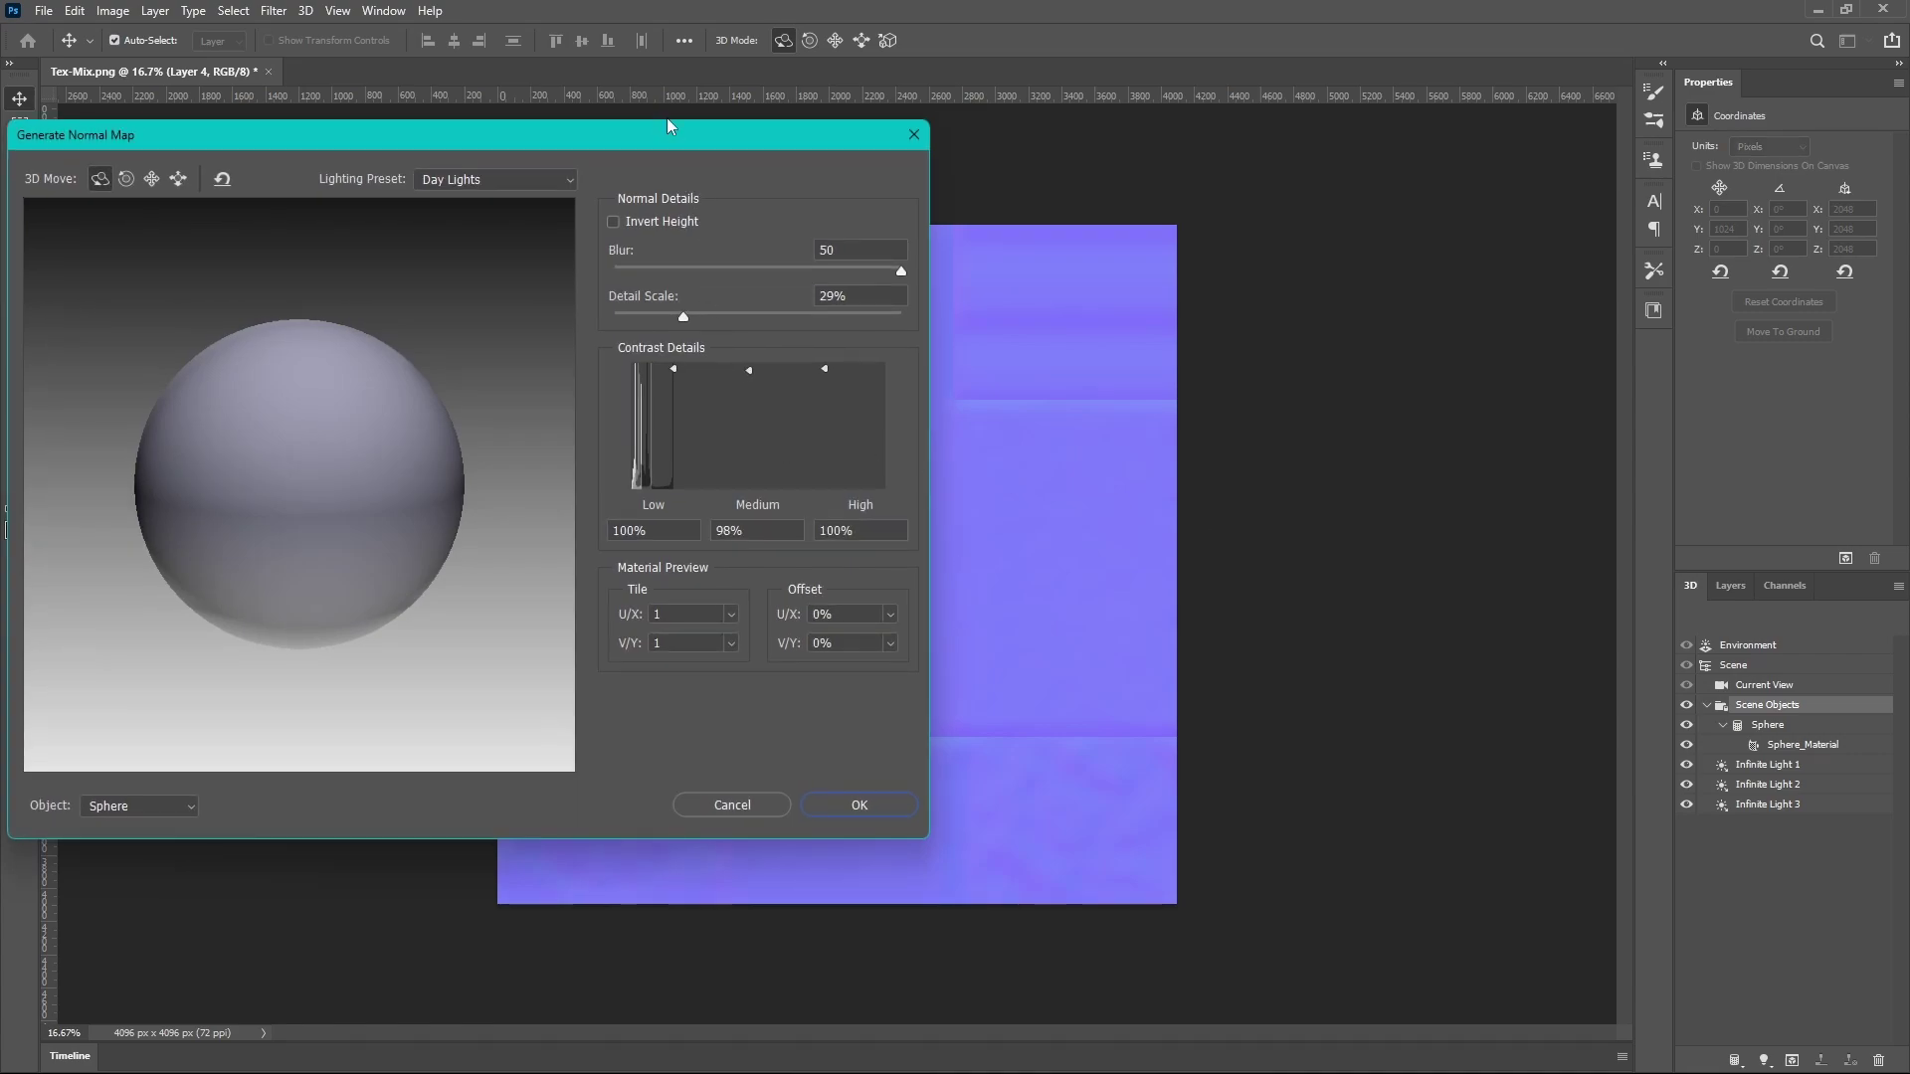
drag(668, 140, 599, 114)
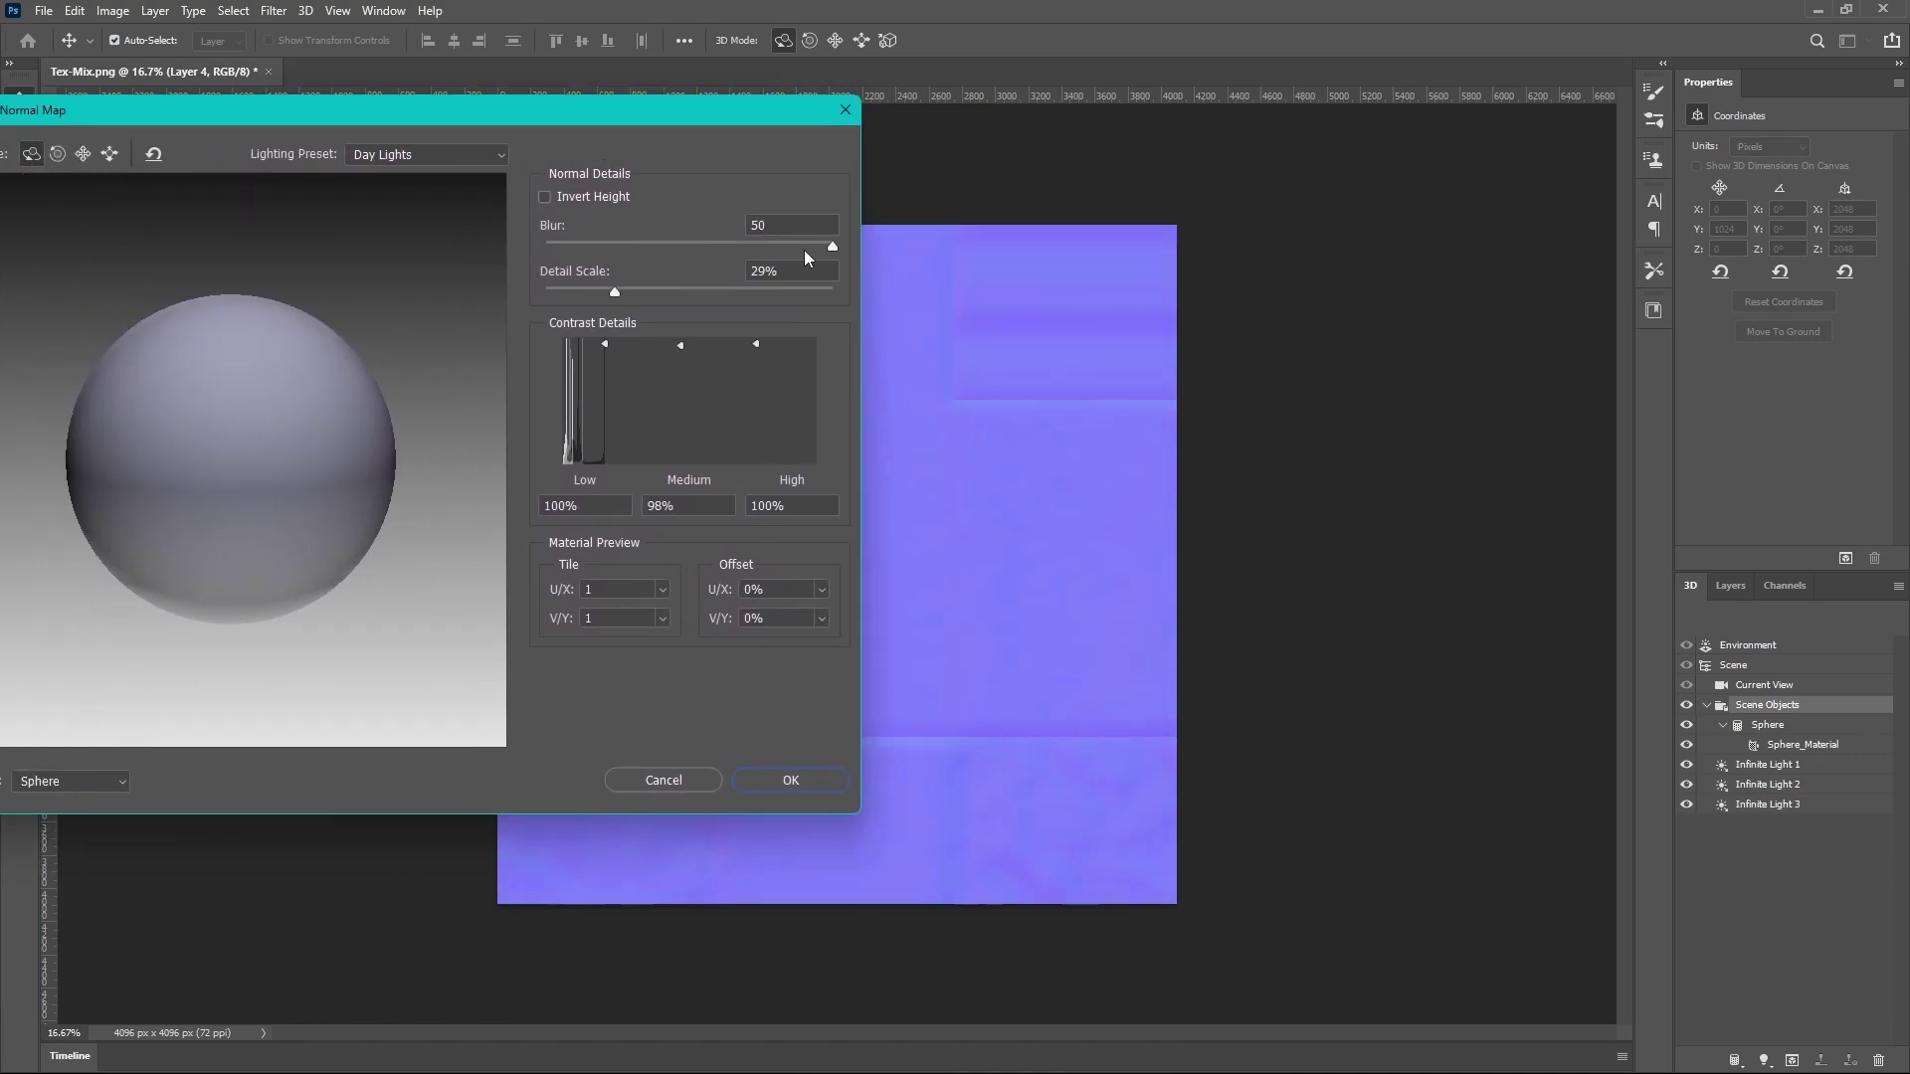
drag(647, 252, 443, 239)
drag(616, 292, 1006, 324)
key(Tab)
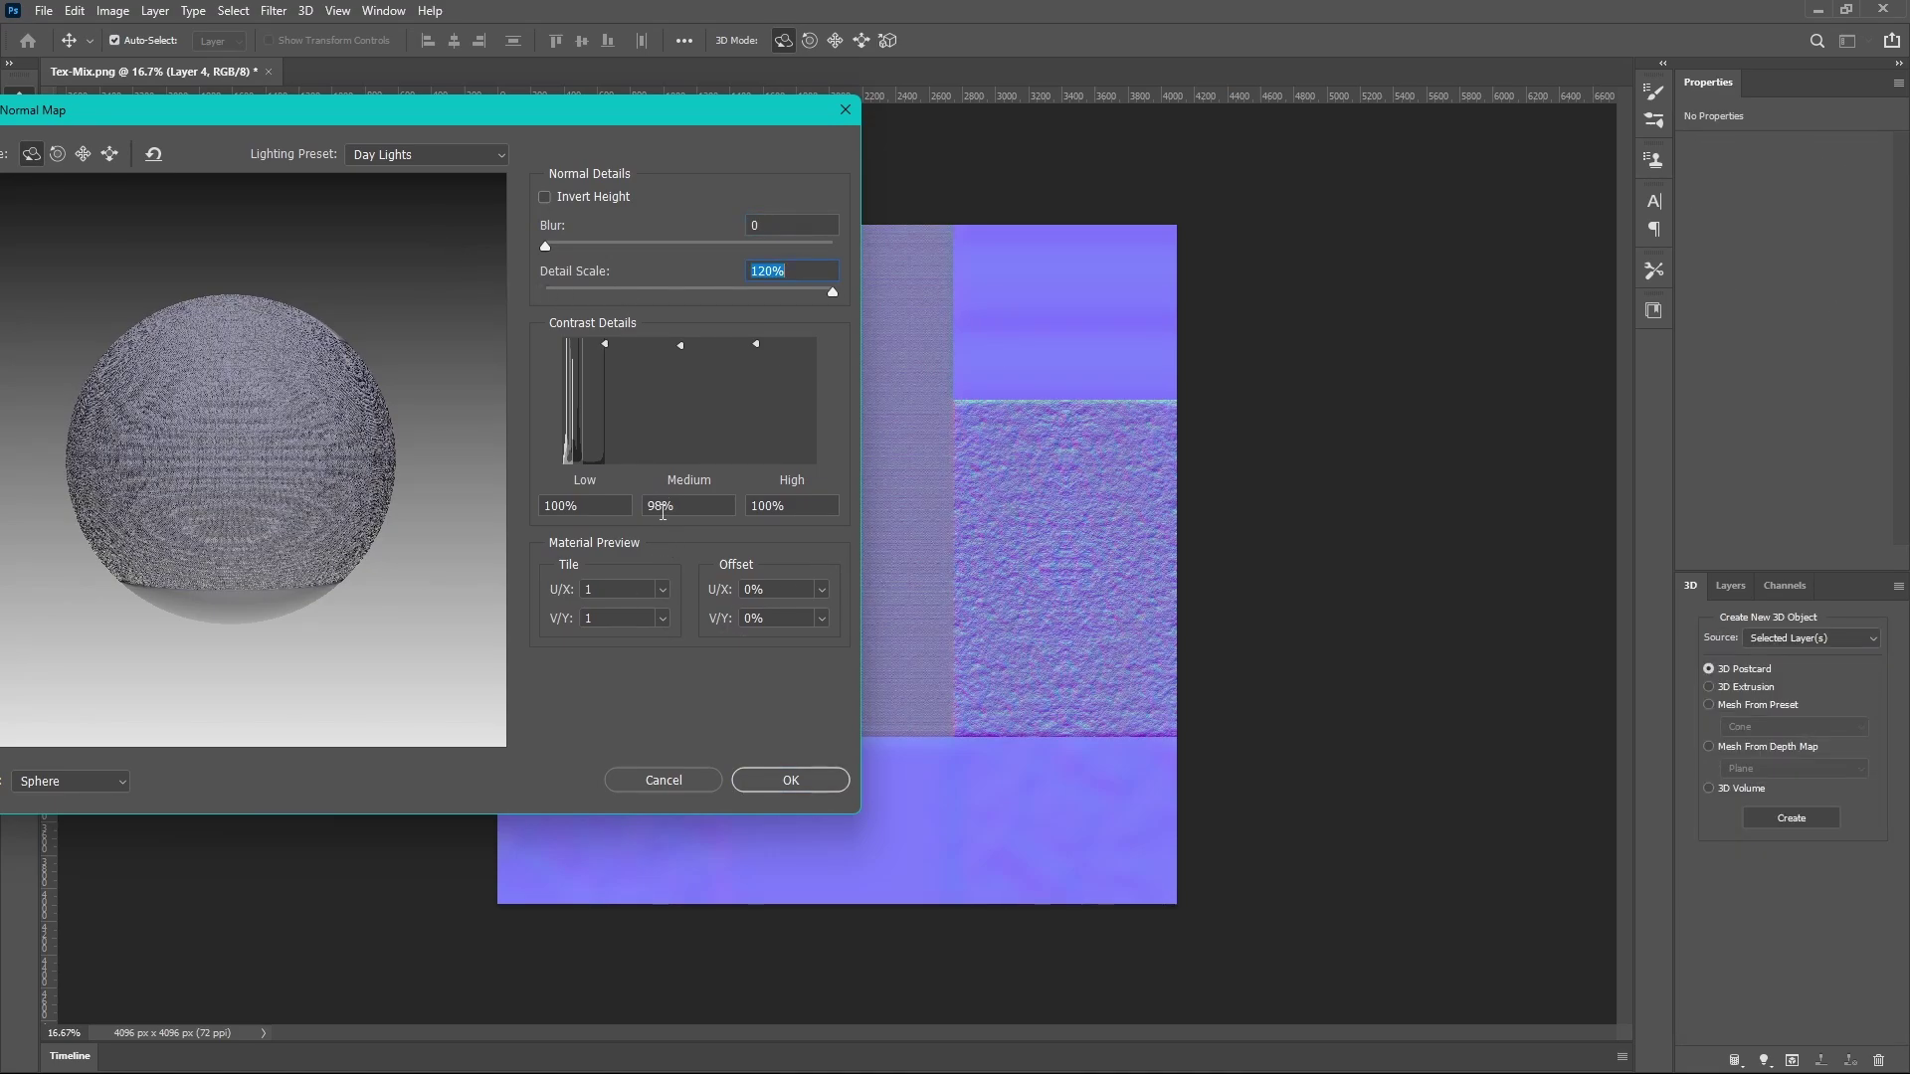
click(649, 508)
text(100)
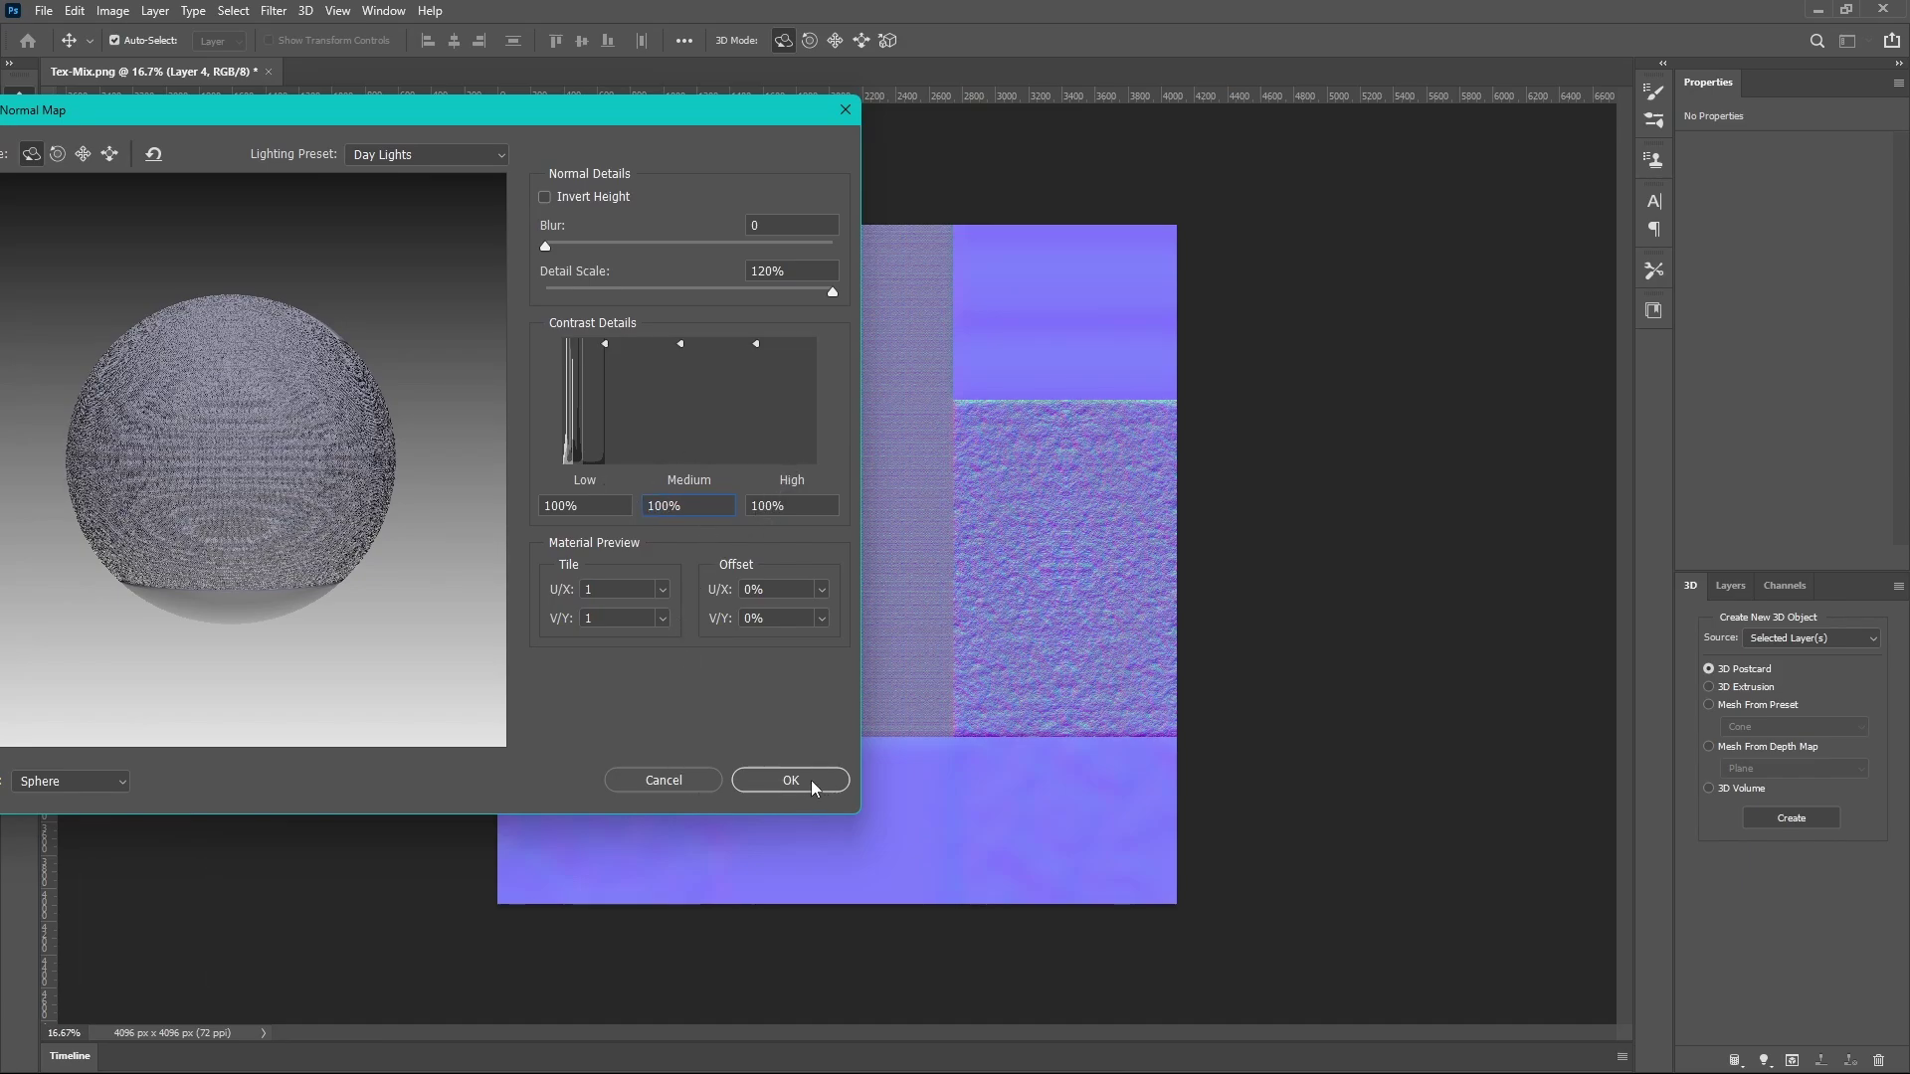
click(808, 780)
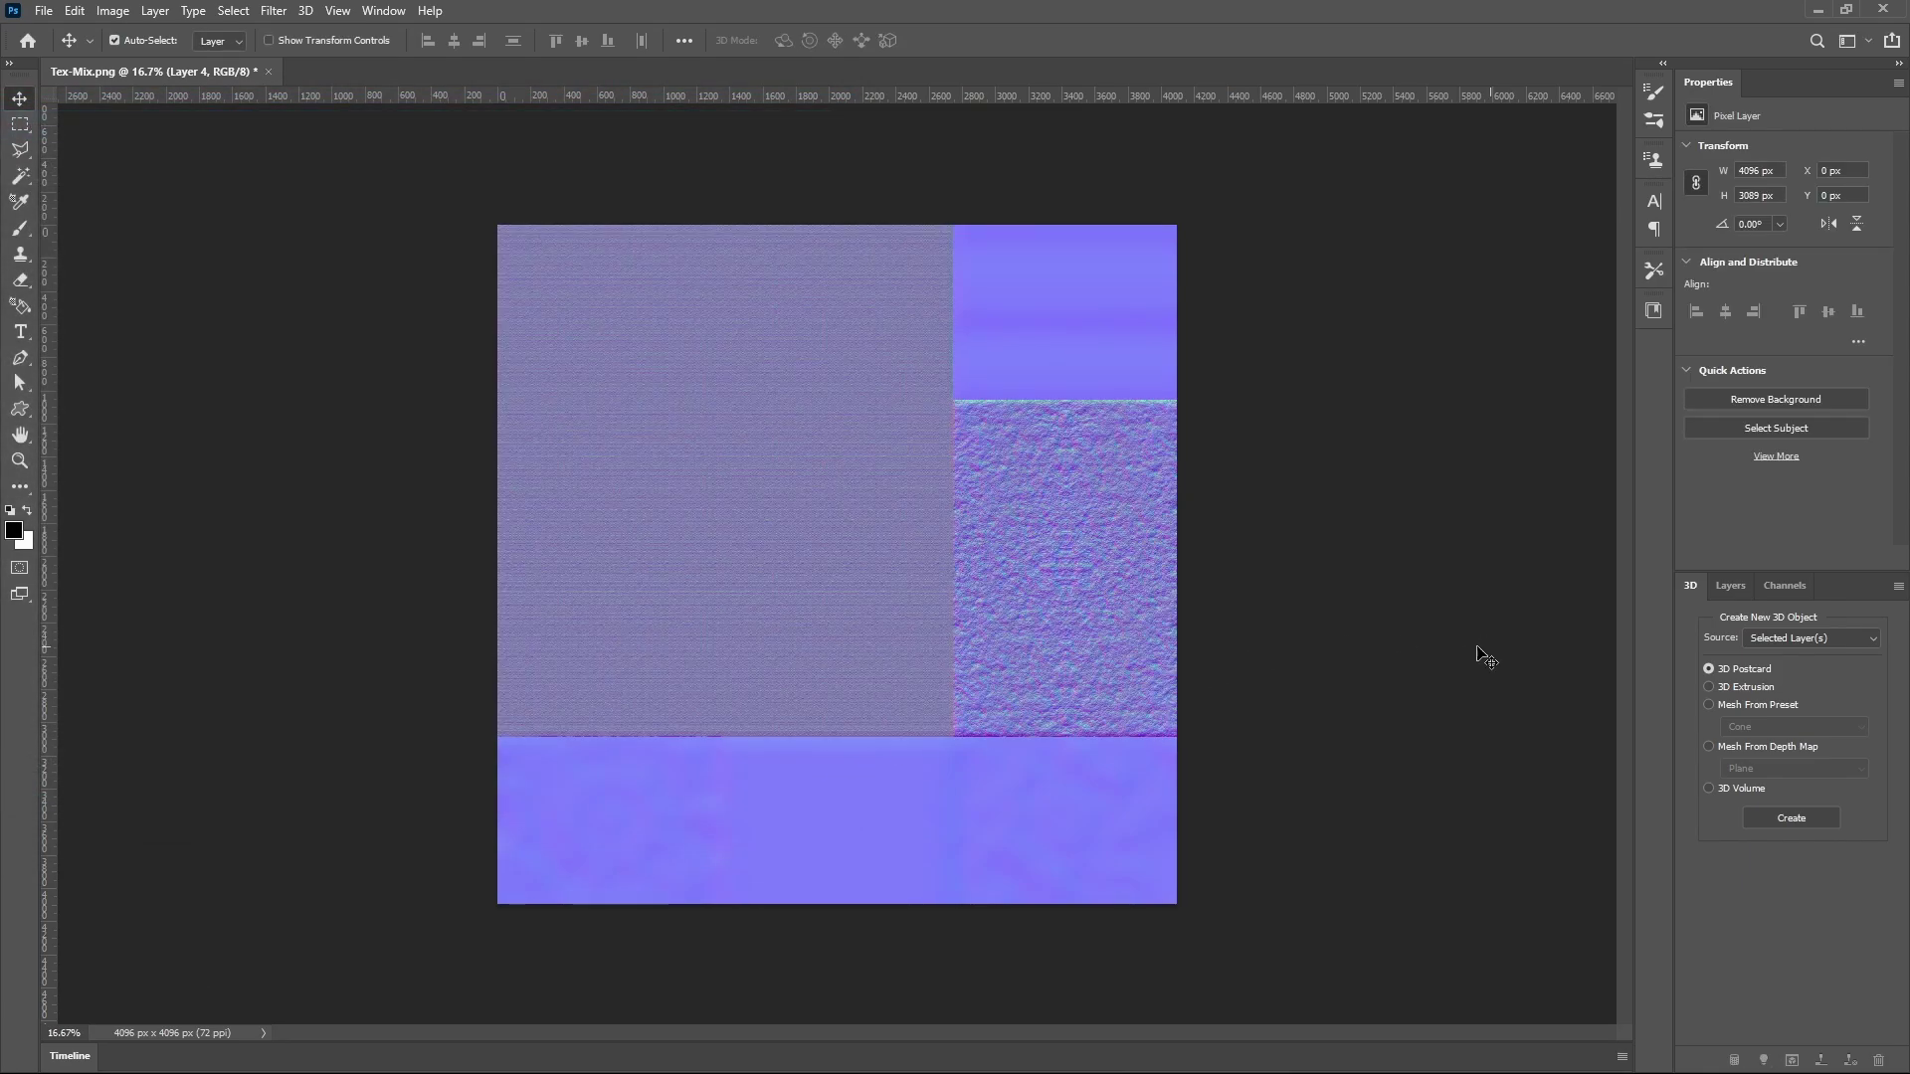
scroll(693, 589, up, 10)
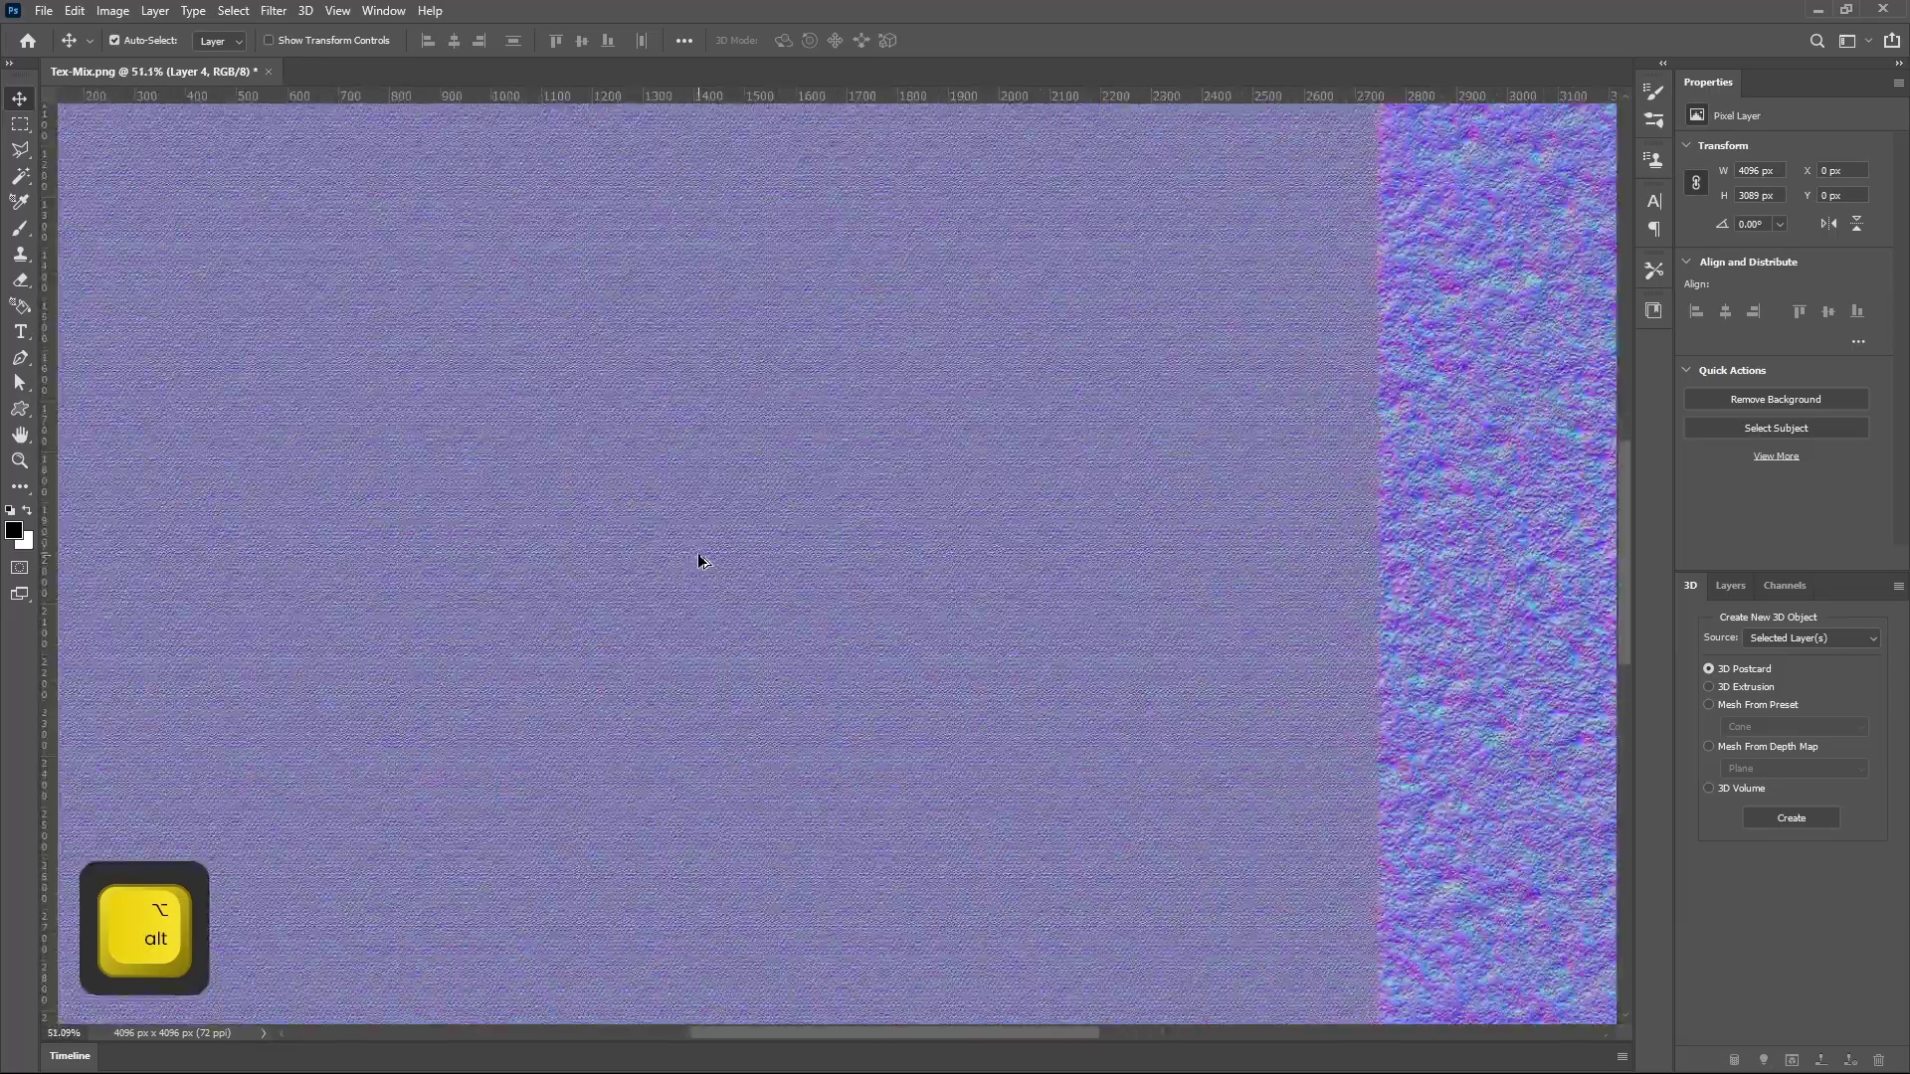
scroll(707, 582, down, 10)
scroll(716, 626, up, 8)
scroll(685, 674, up, 6)
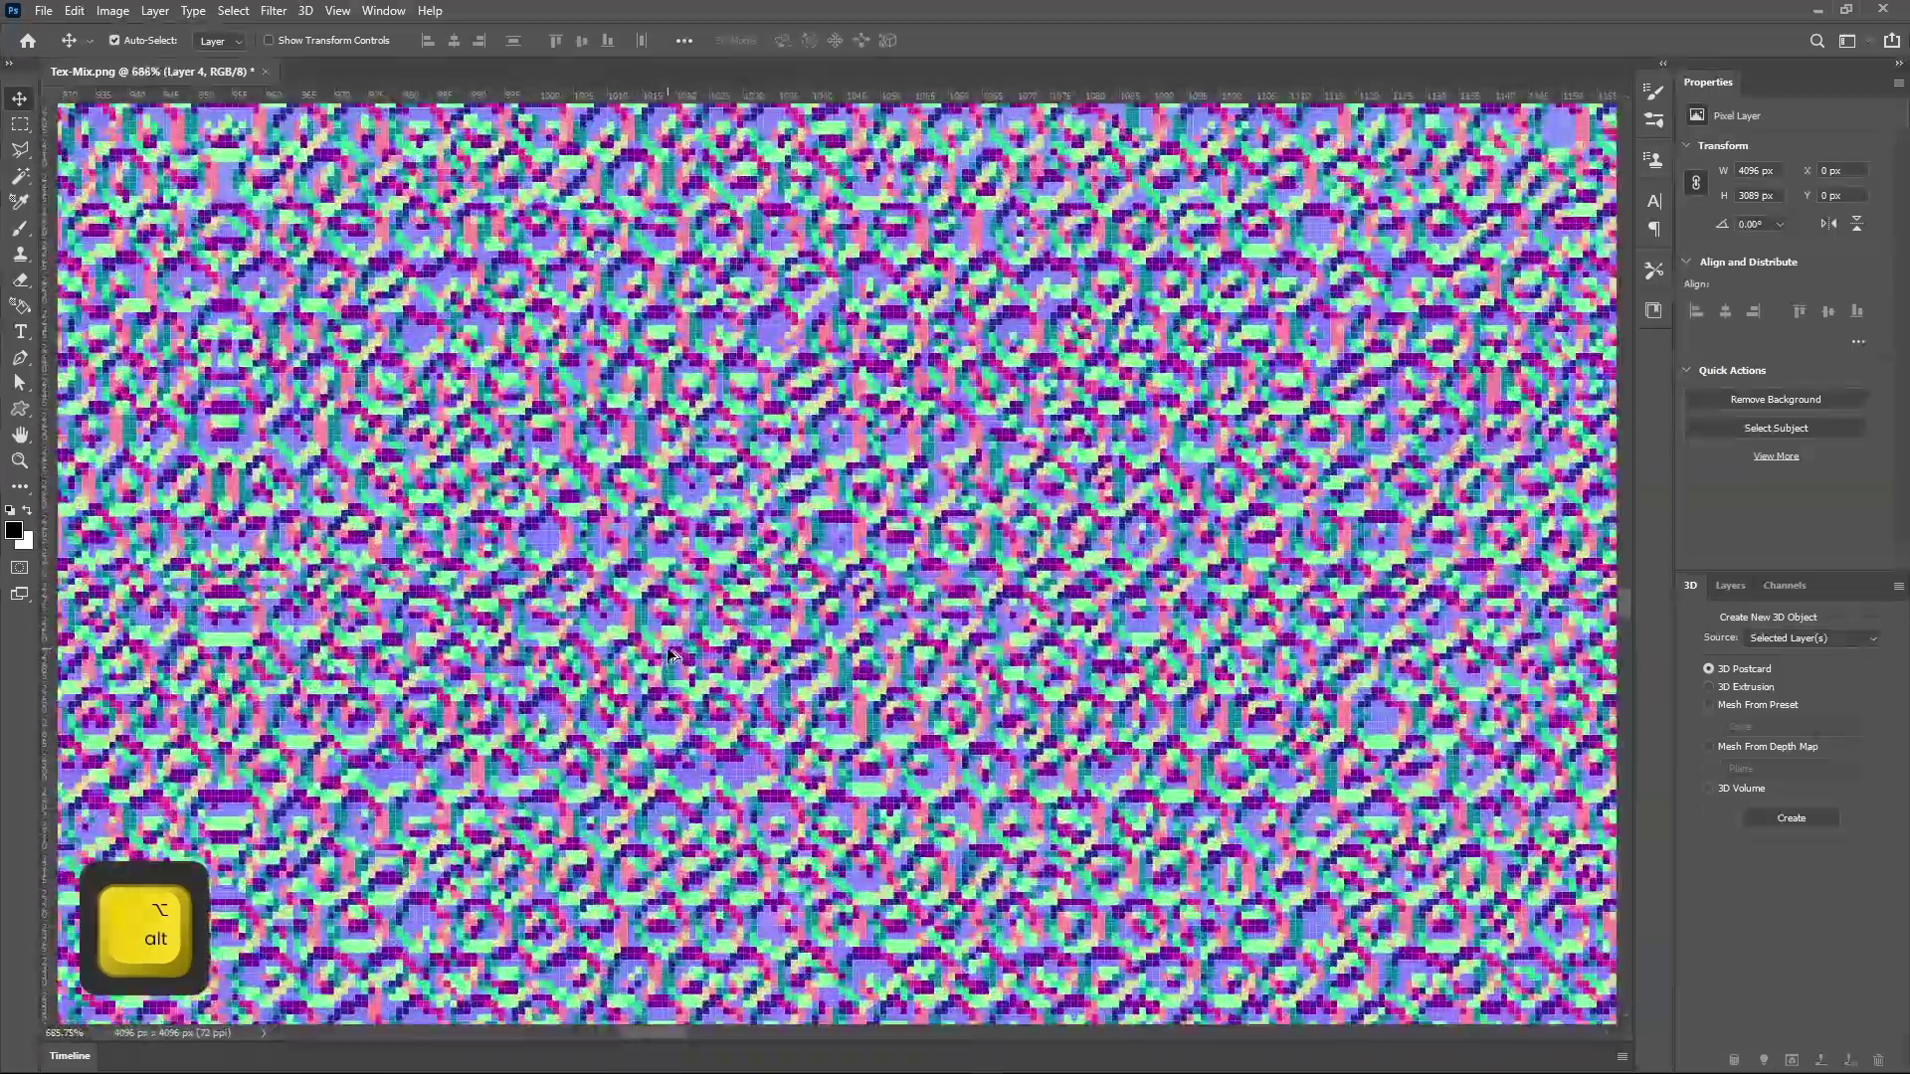
scroll(736, 626, down, 10)
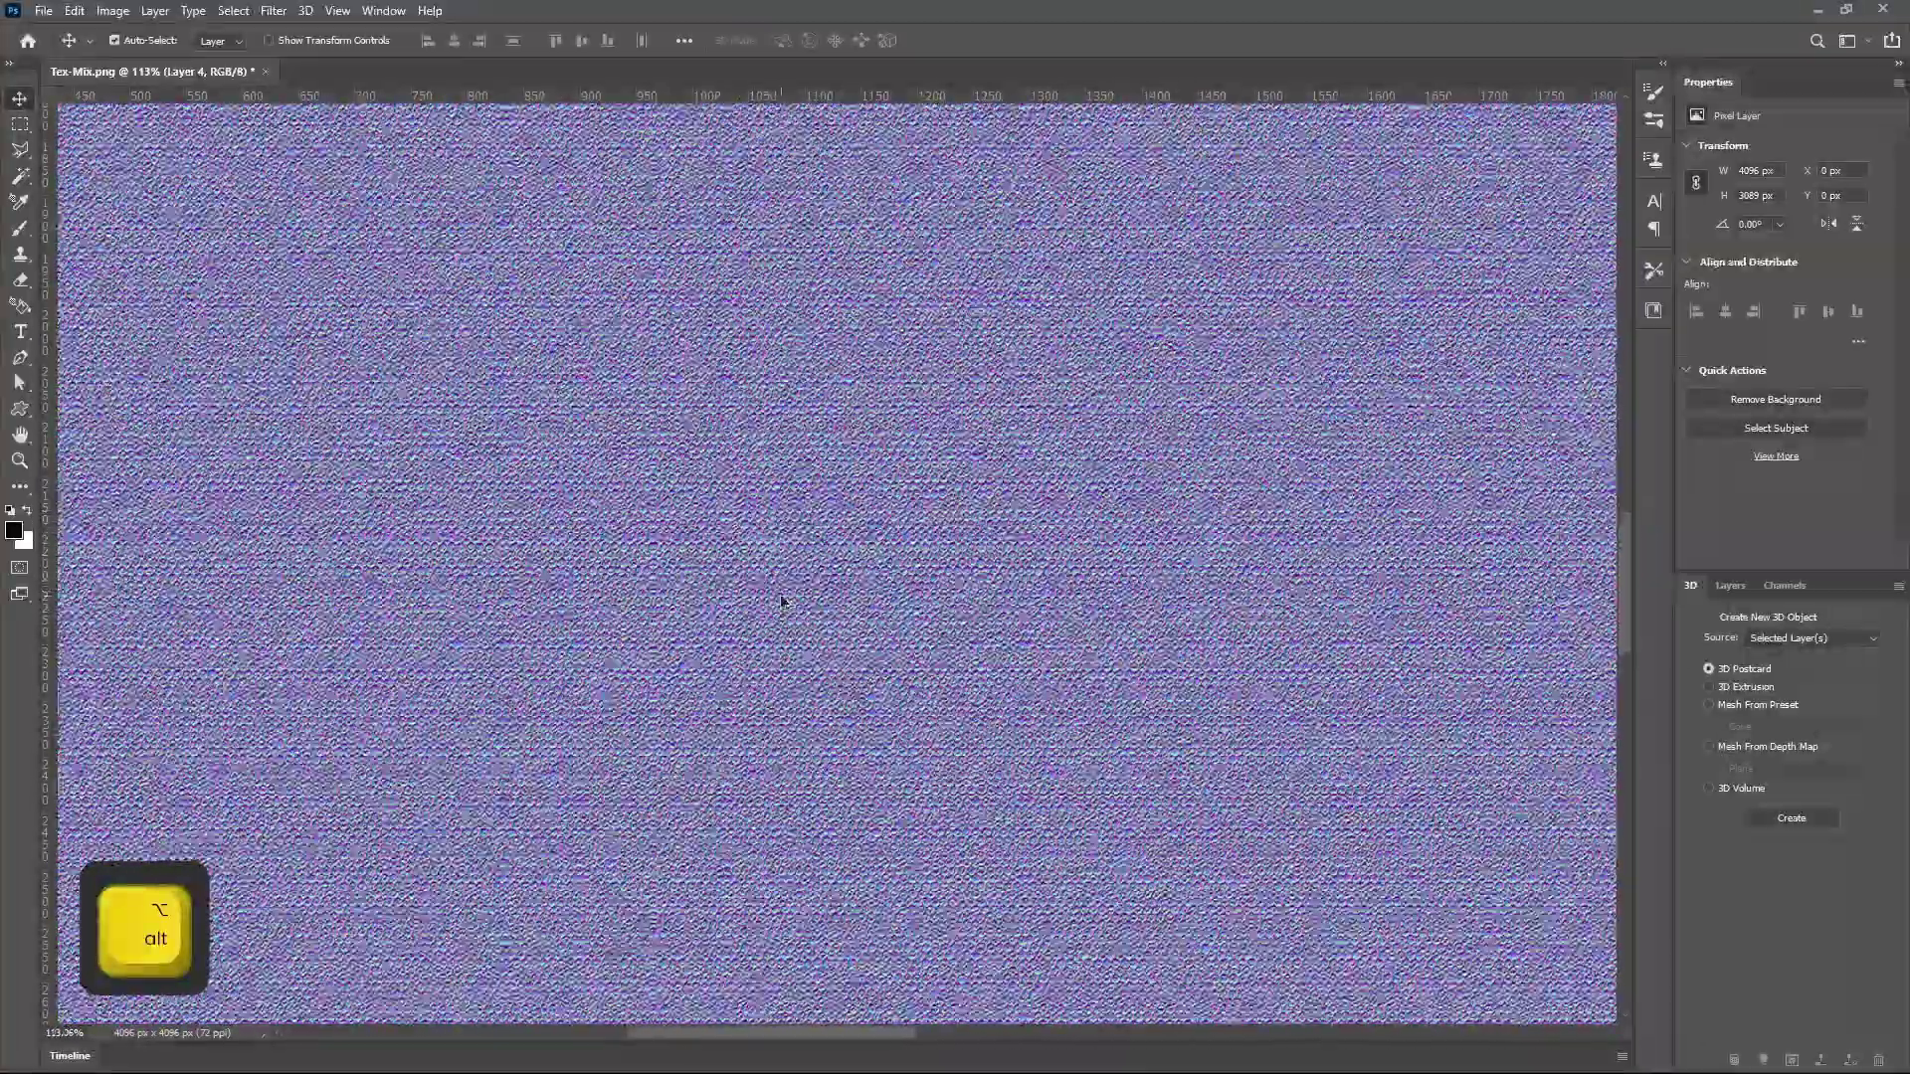
scroll(782, 587, down, 4)
scroll(630, 597, up, 6)
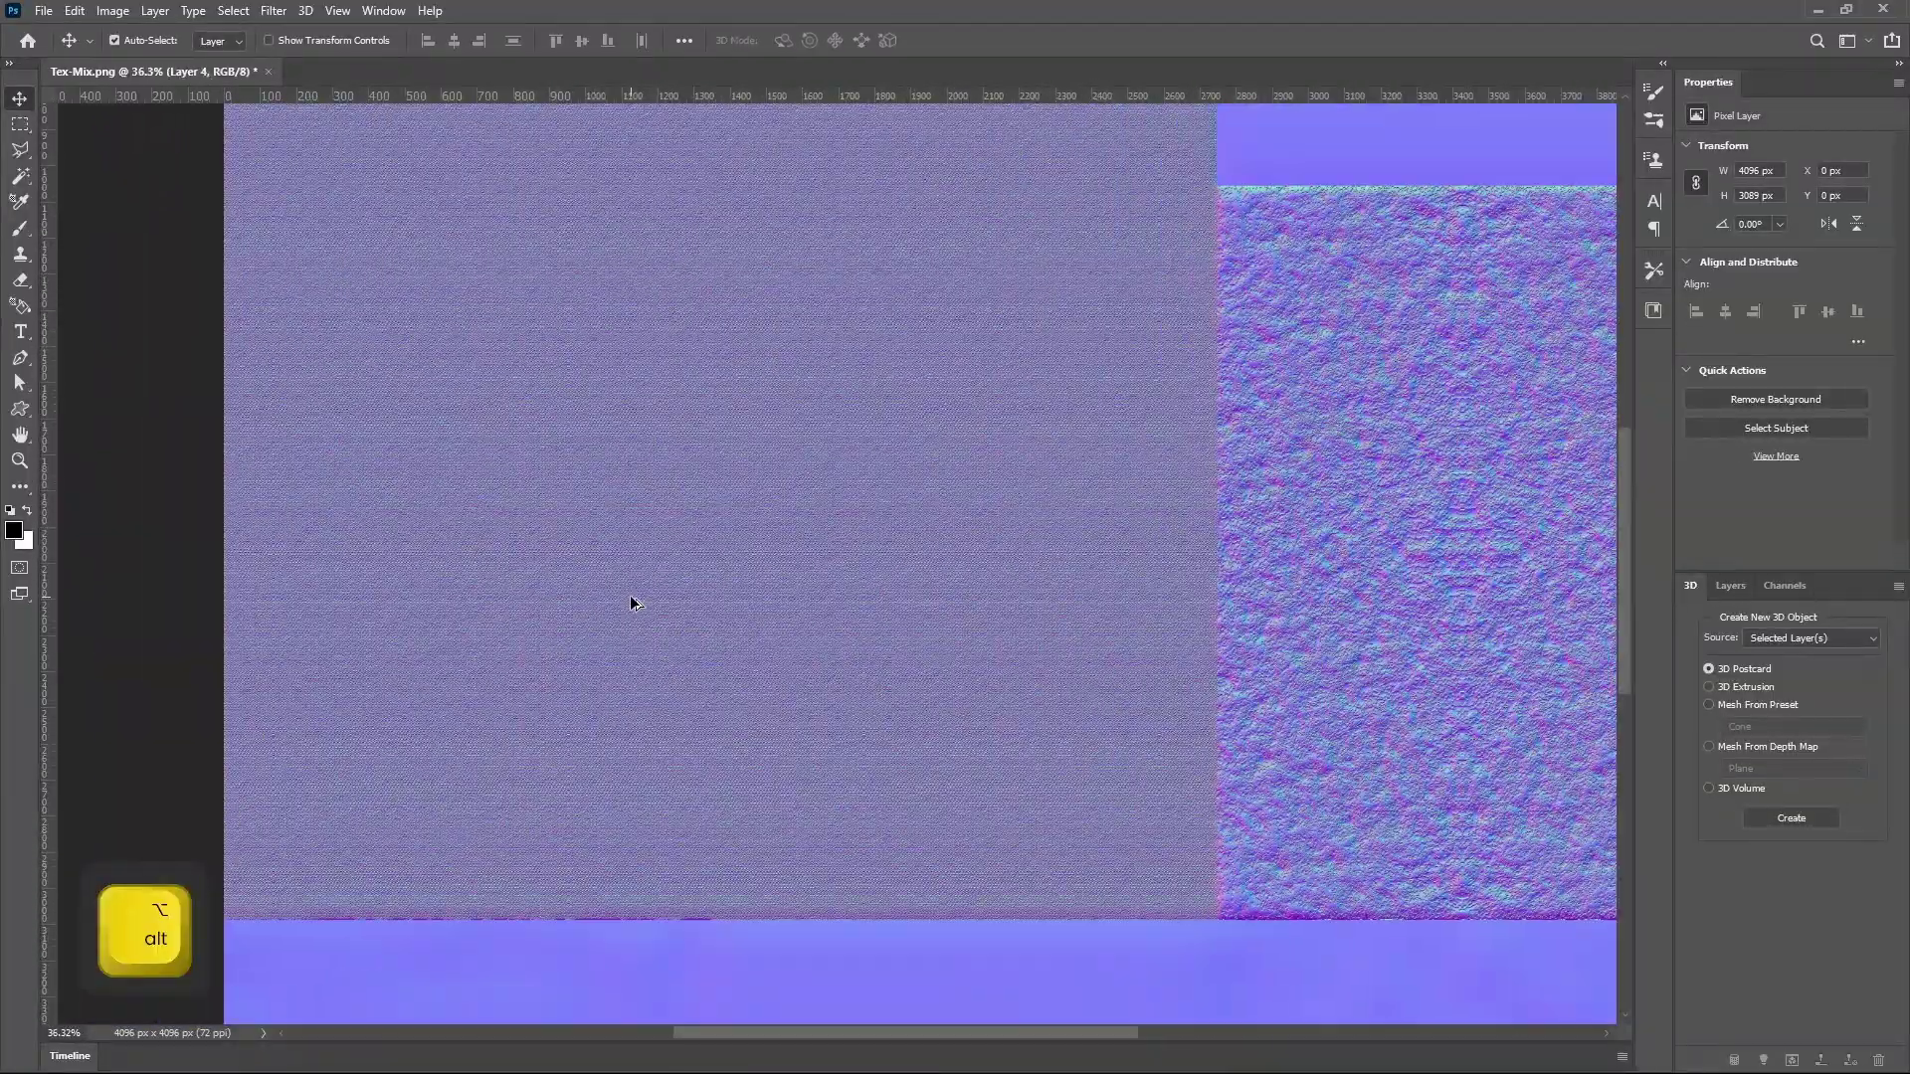
scroll(626, 610, up, 5)
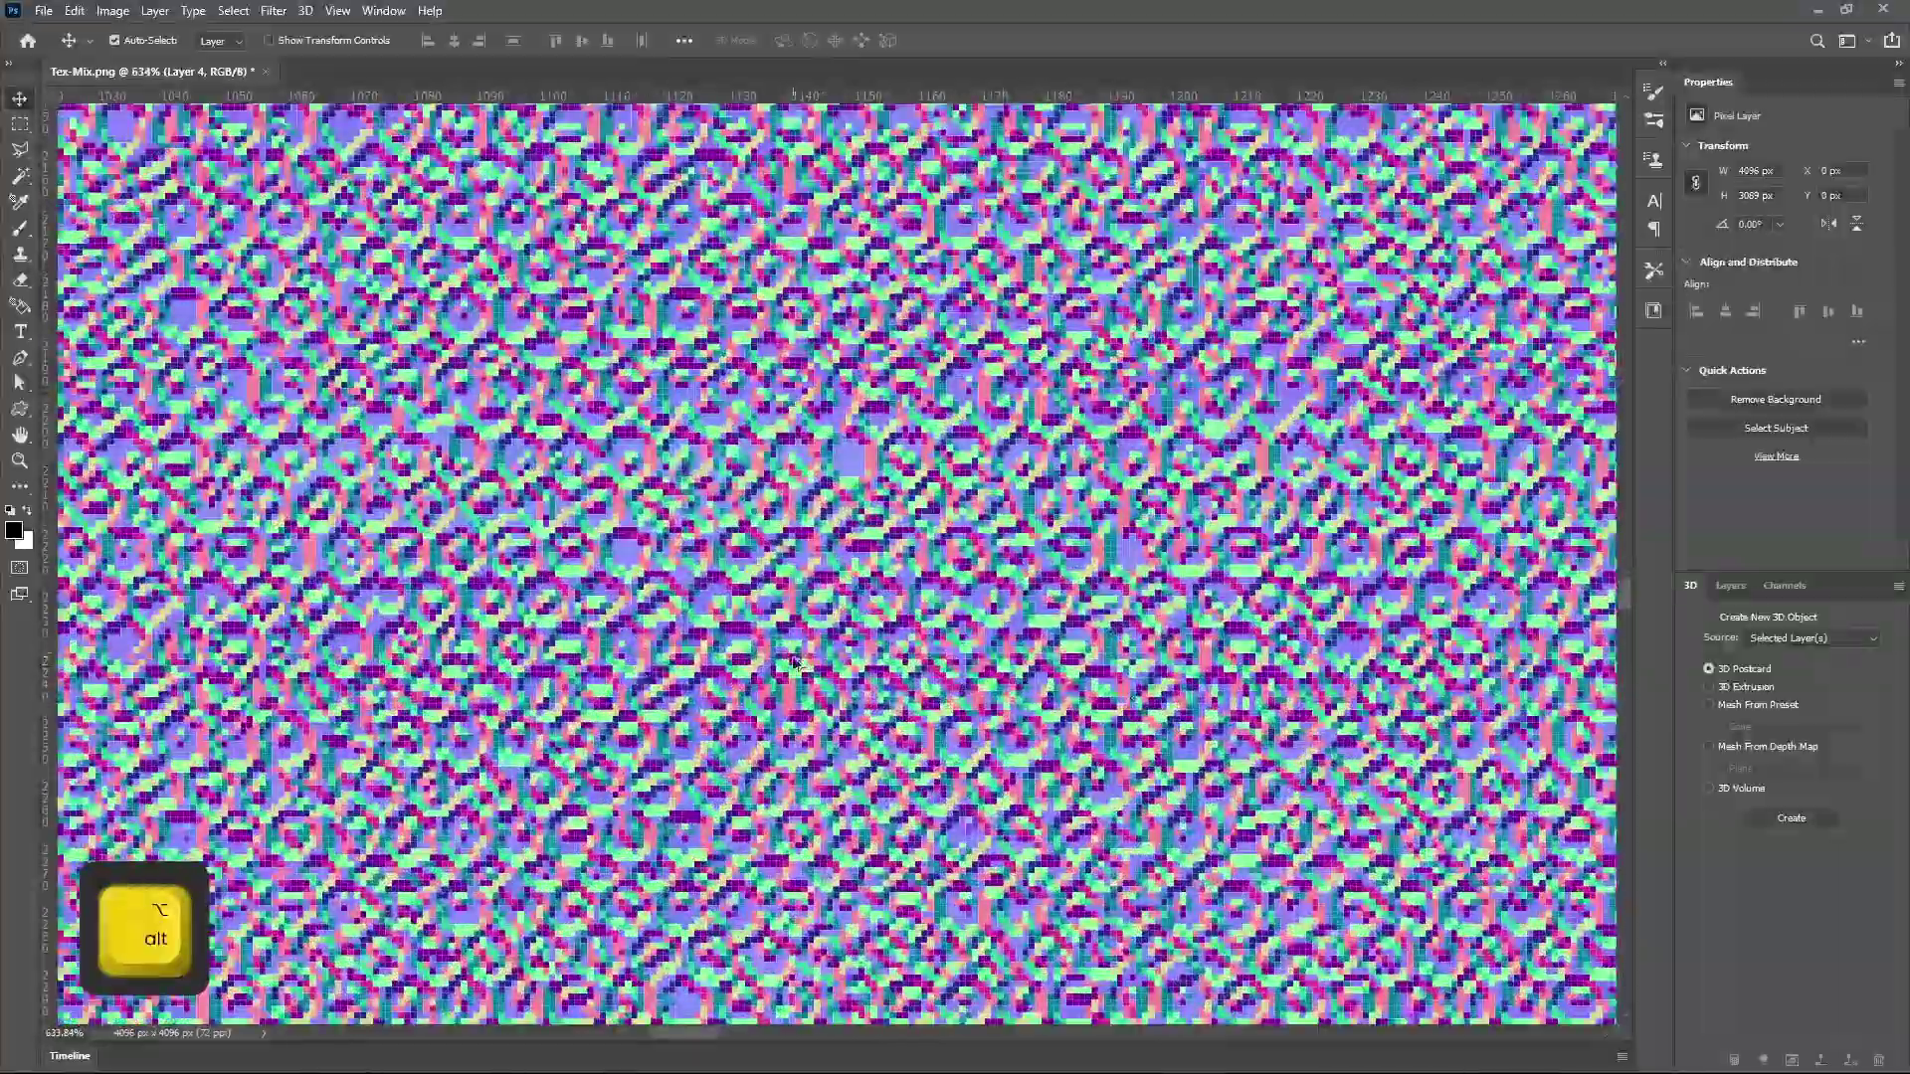
scroll(799, 637, down, 14)
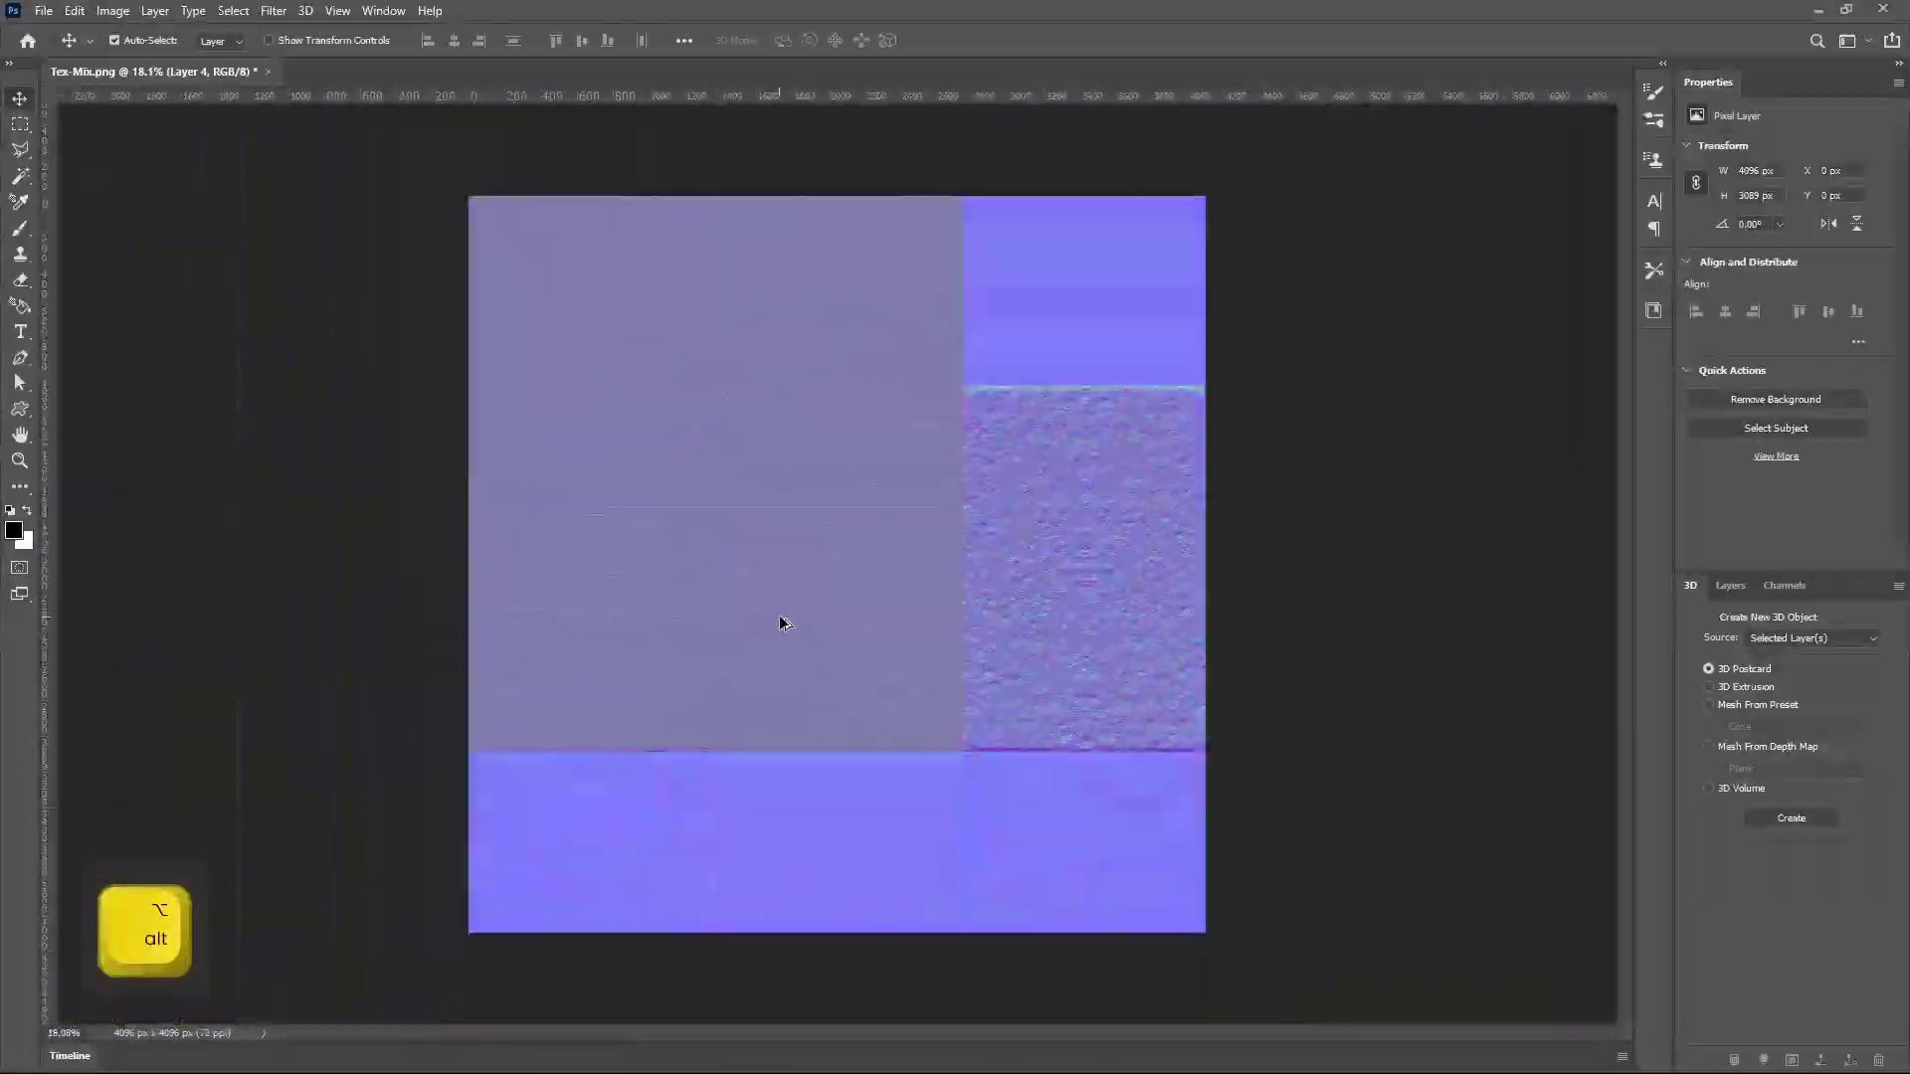
scroll(793, 605, up, 2)
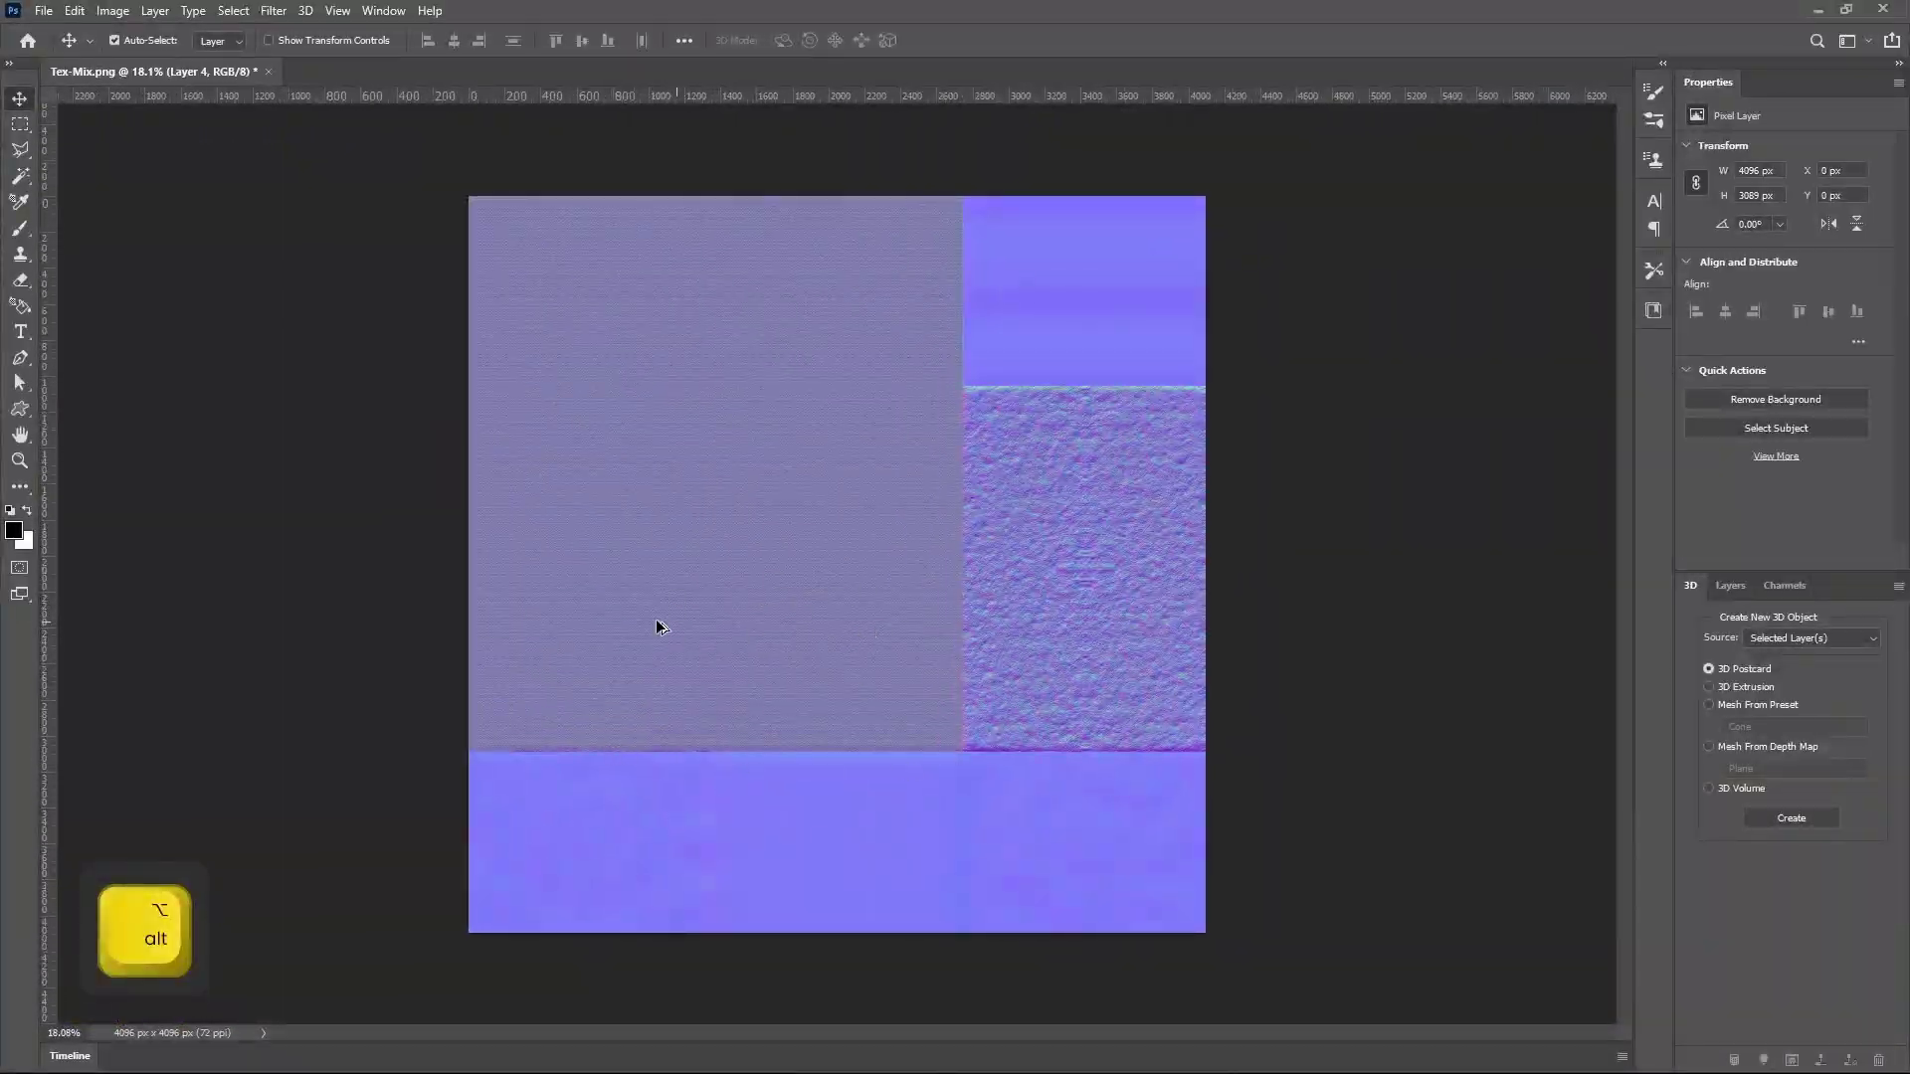
scroll(687, 645, up, 10)
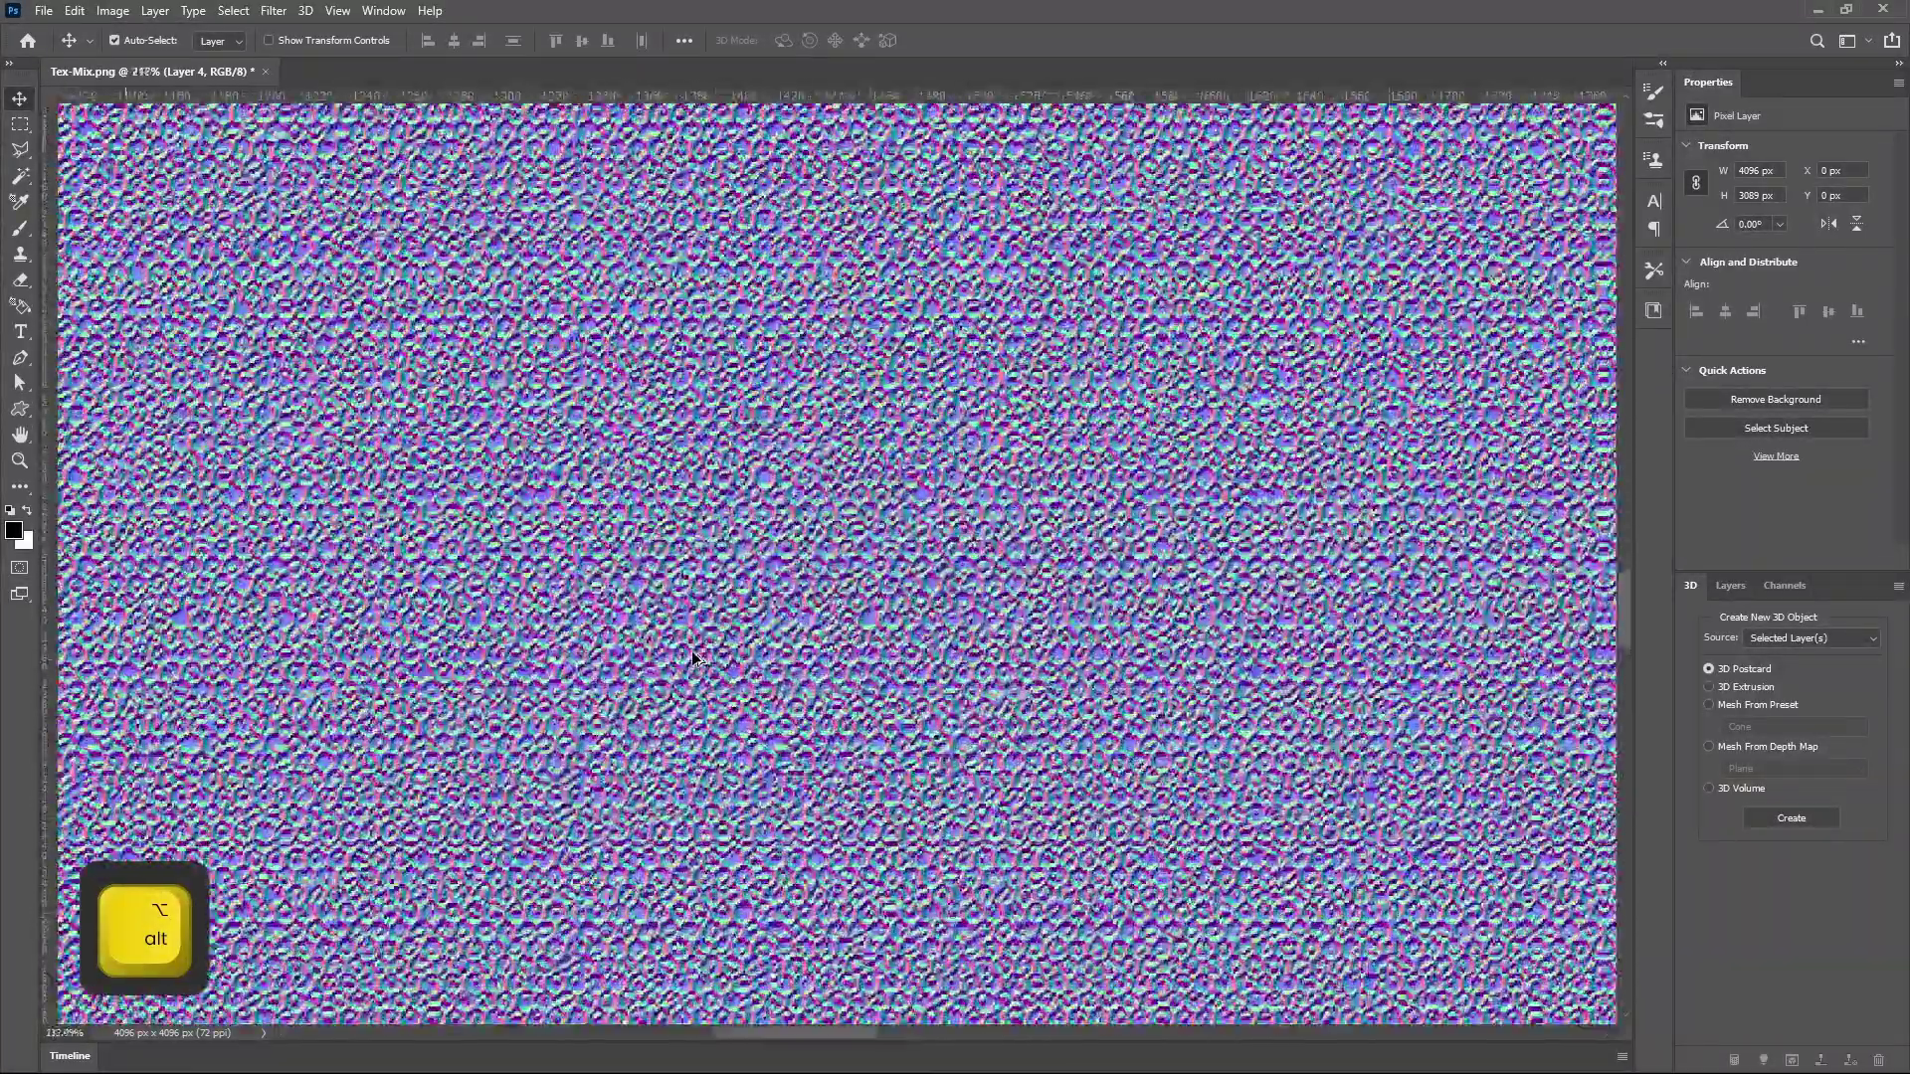
scroll(664, 582, down, 8)
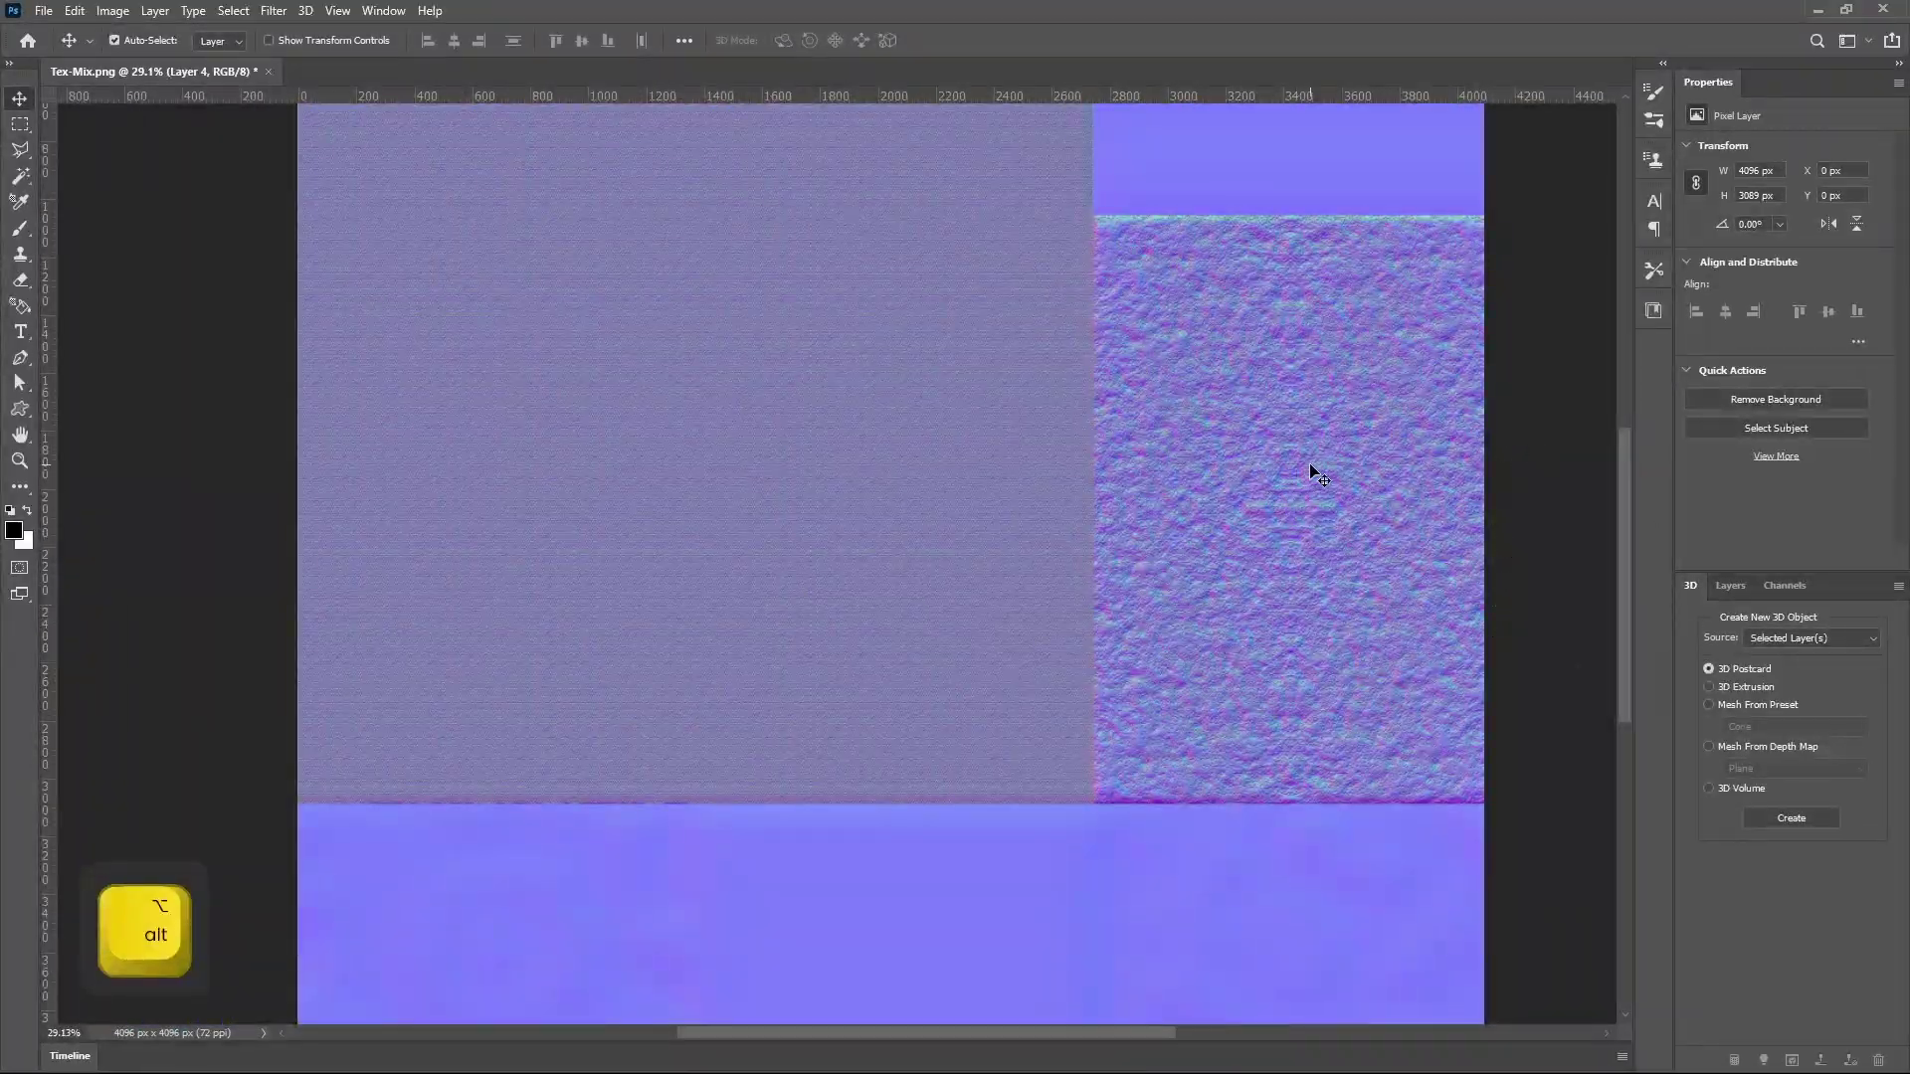
scroll(1522, 696, up, 10)
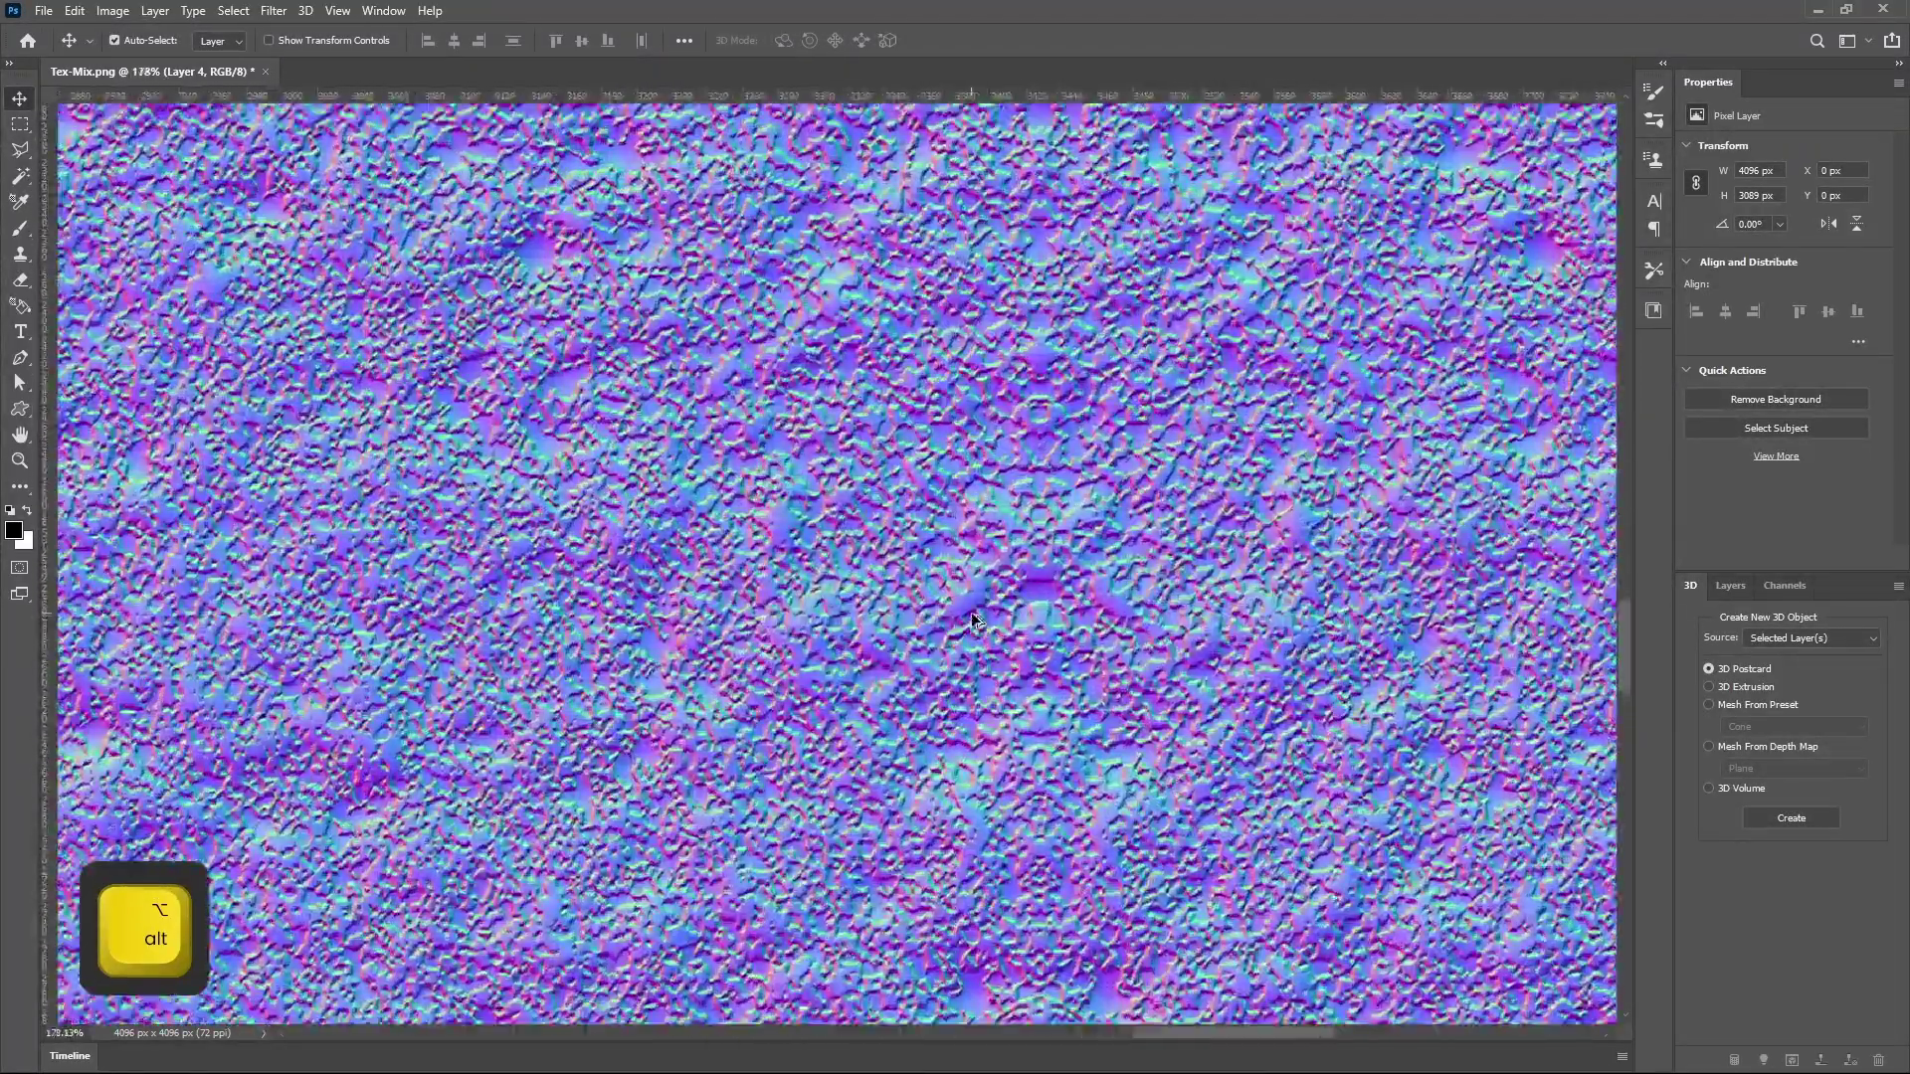
scroll(981, 628, down, 10)
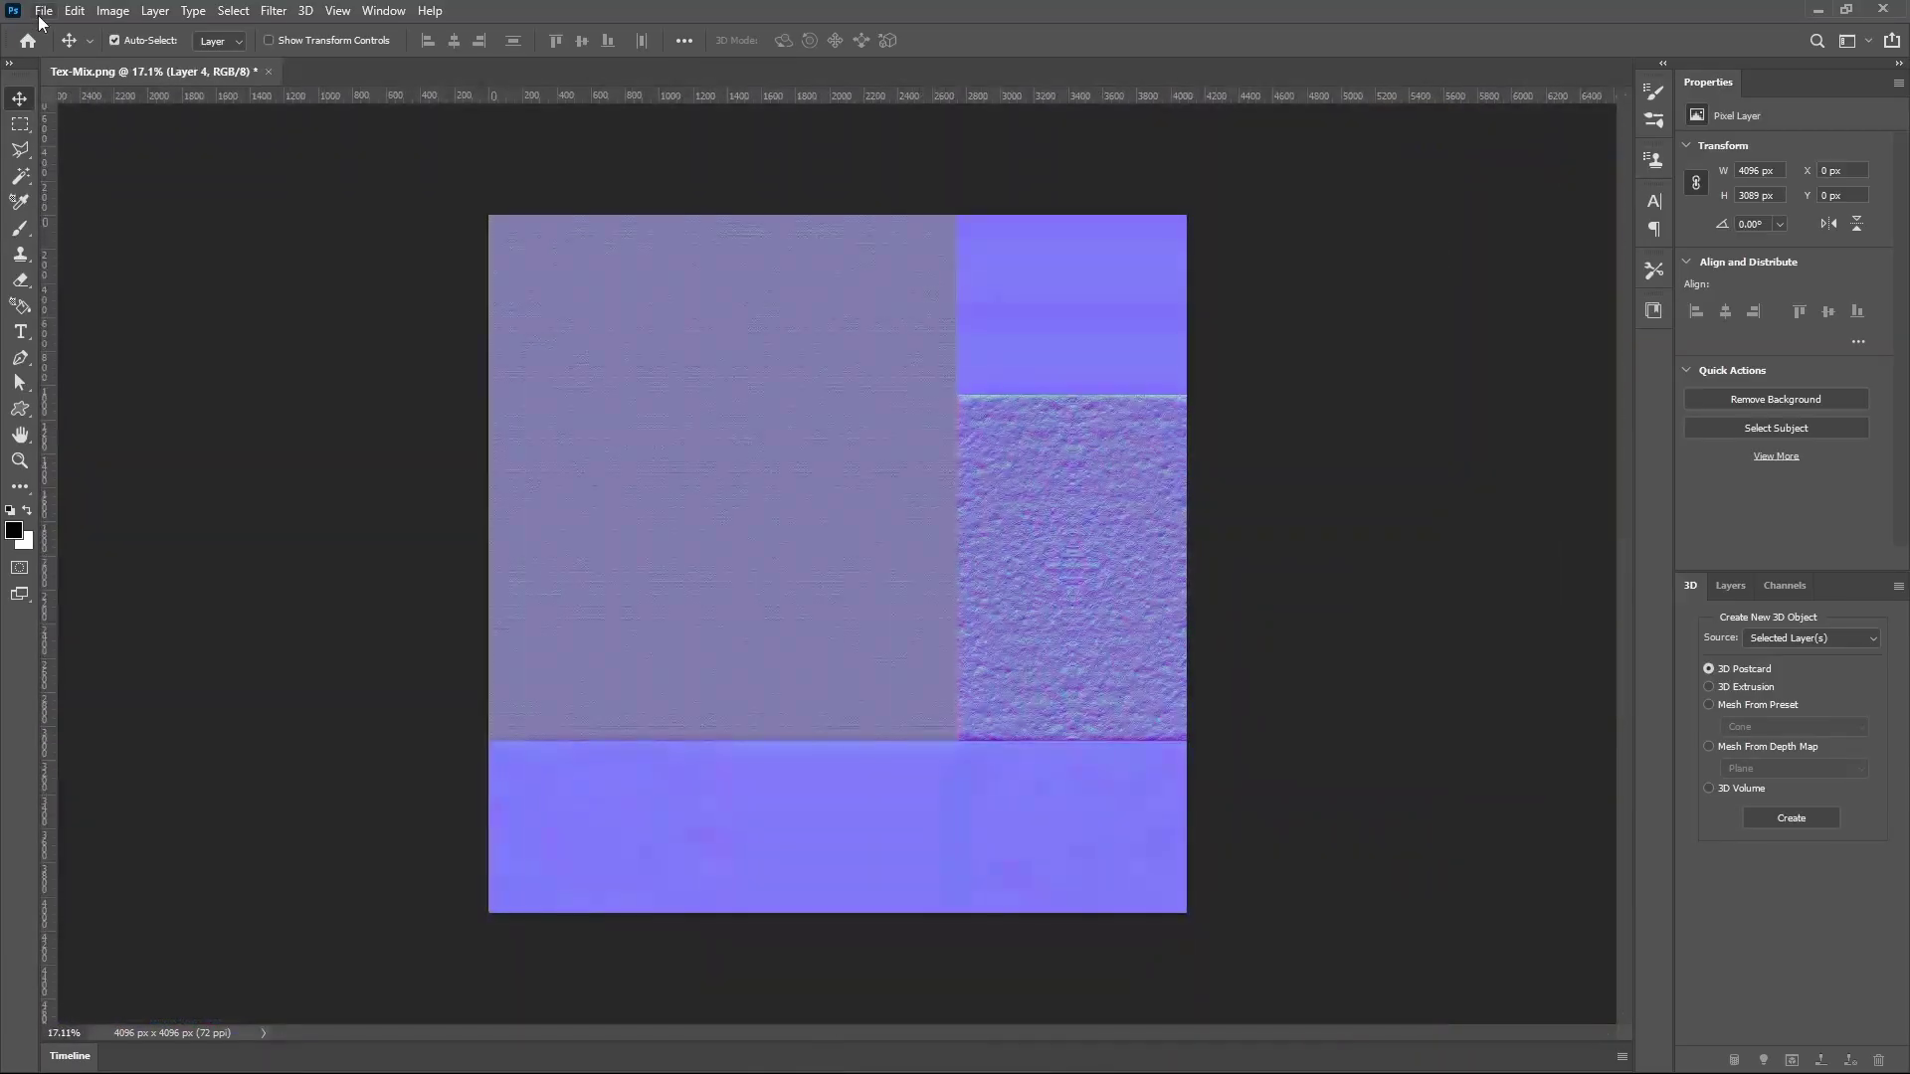
Save as Tex-Mix.dds in DDS - NVIDIA Texture Tools Exporter format, overwriting the existing file.
click(41, 14)
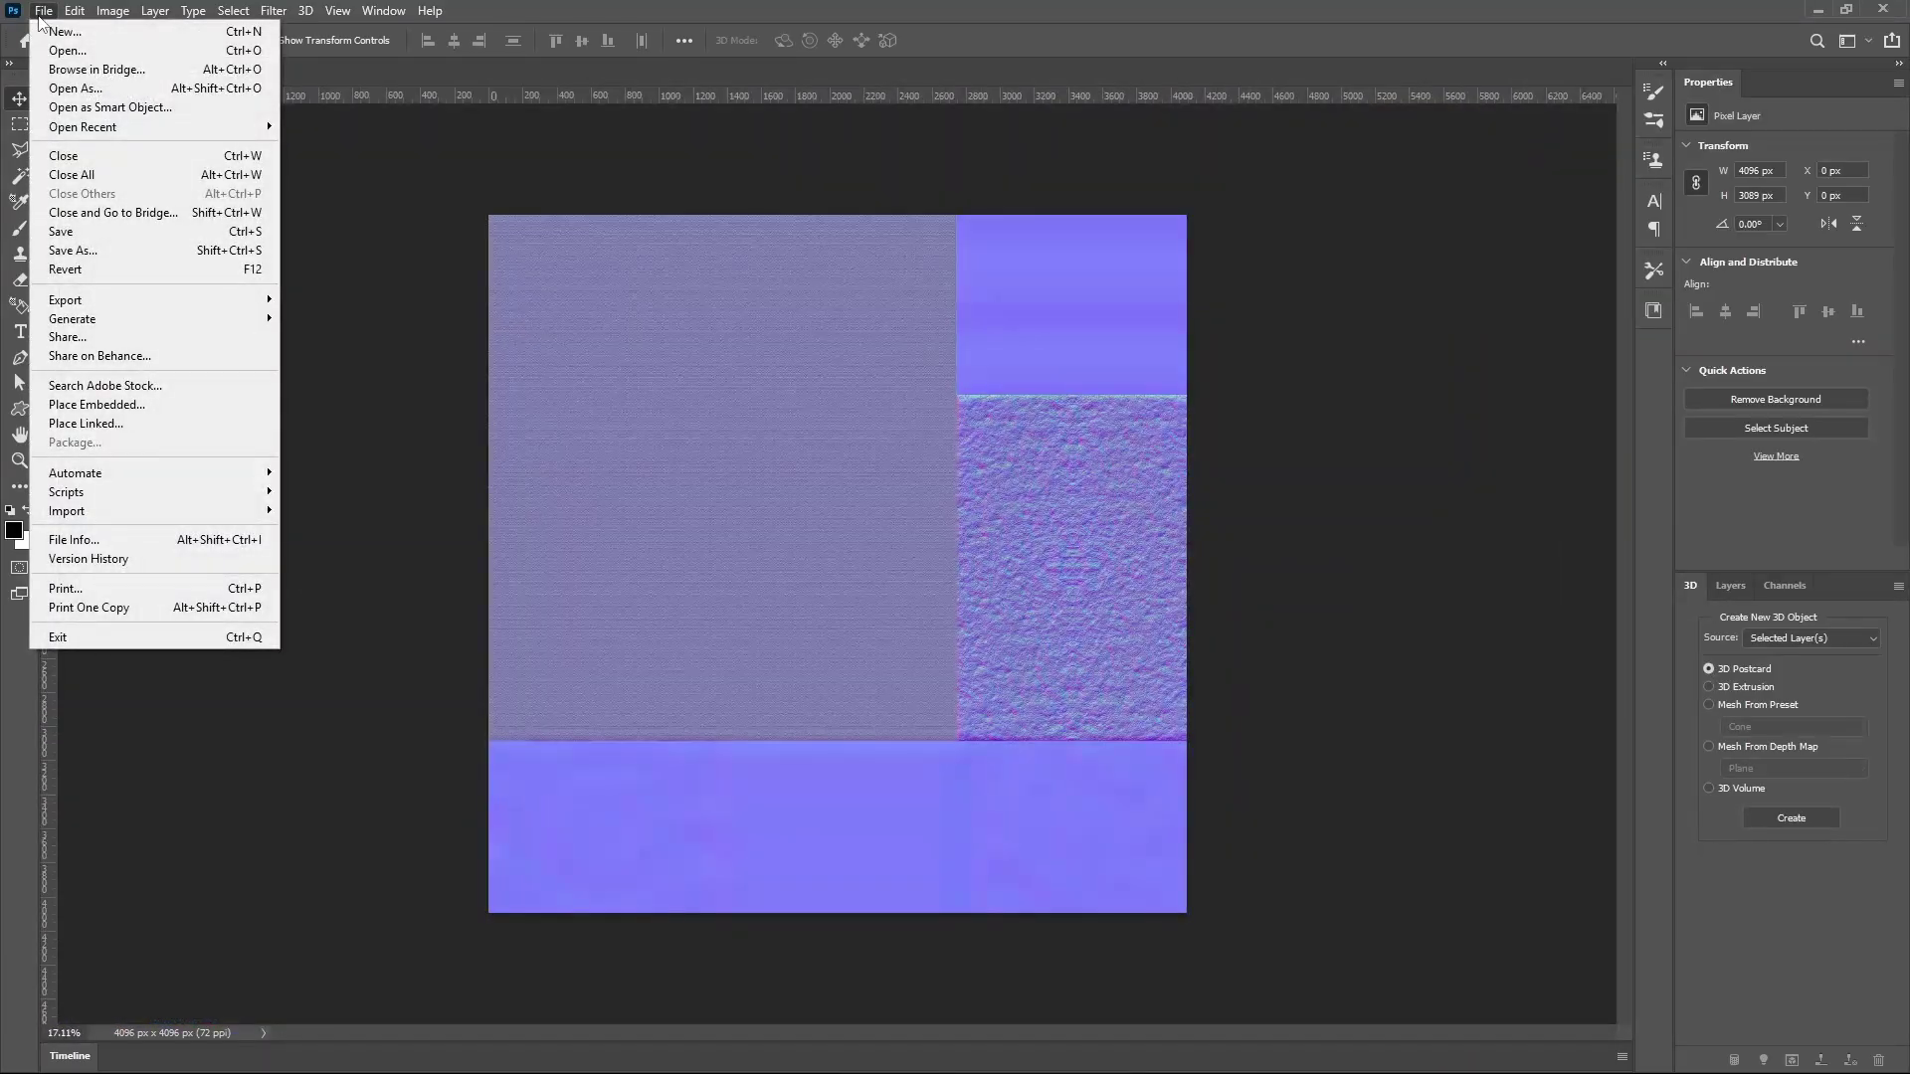
click(136, 255)
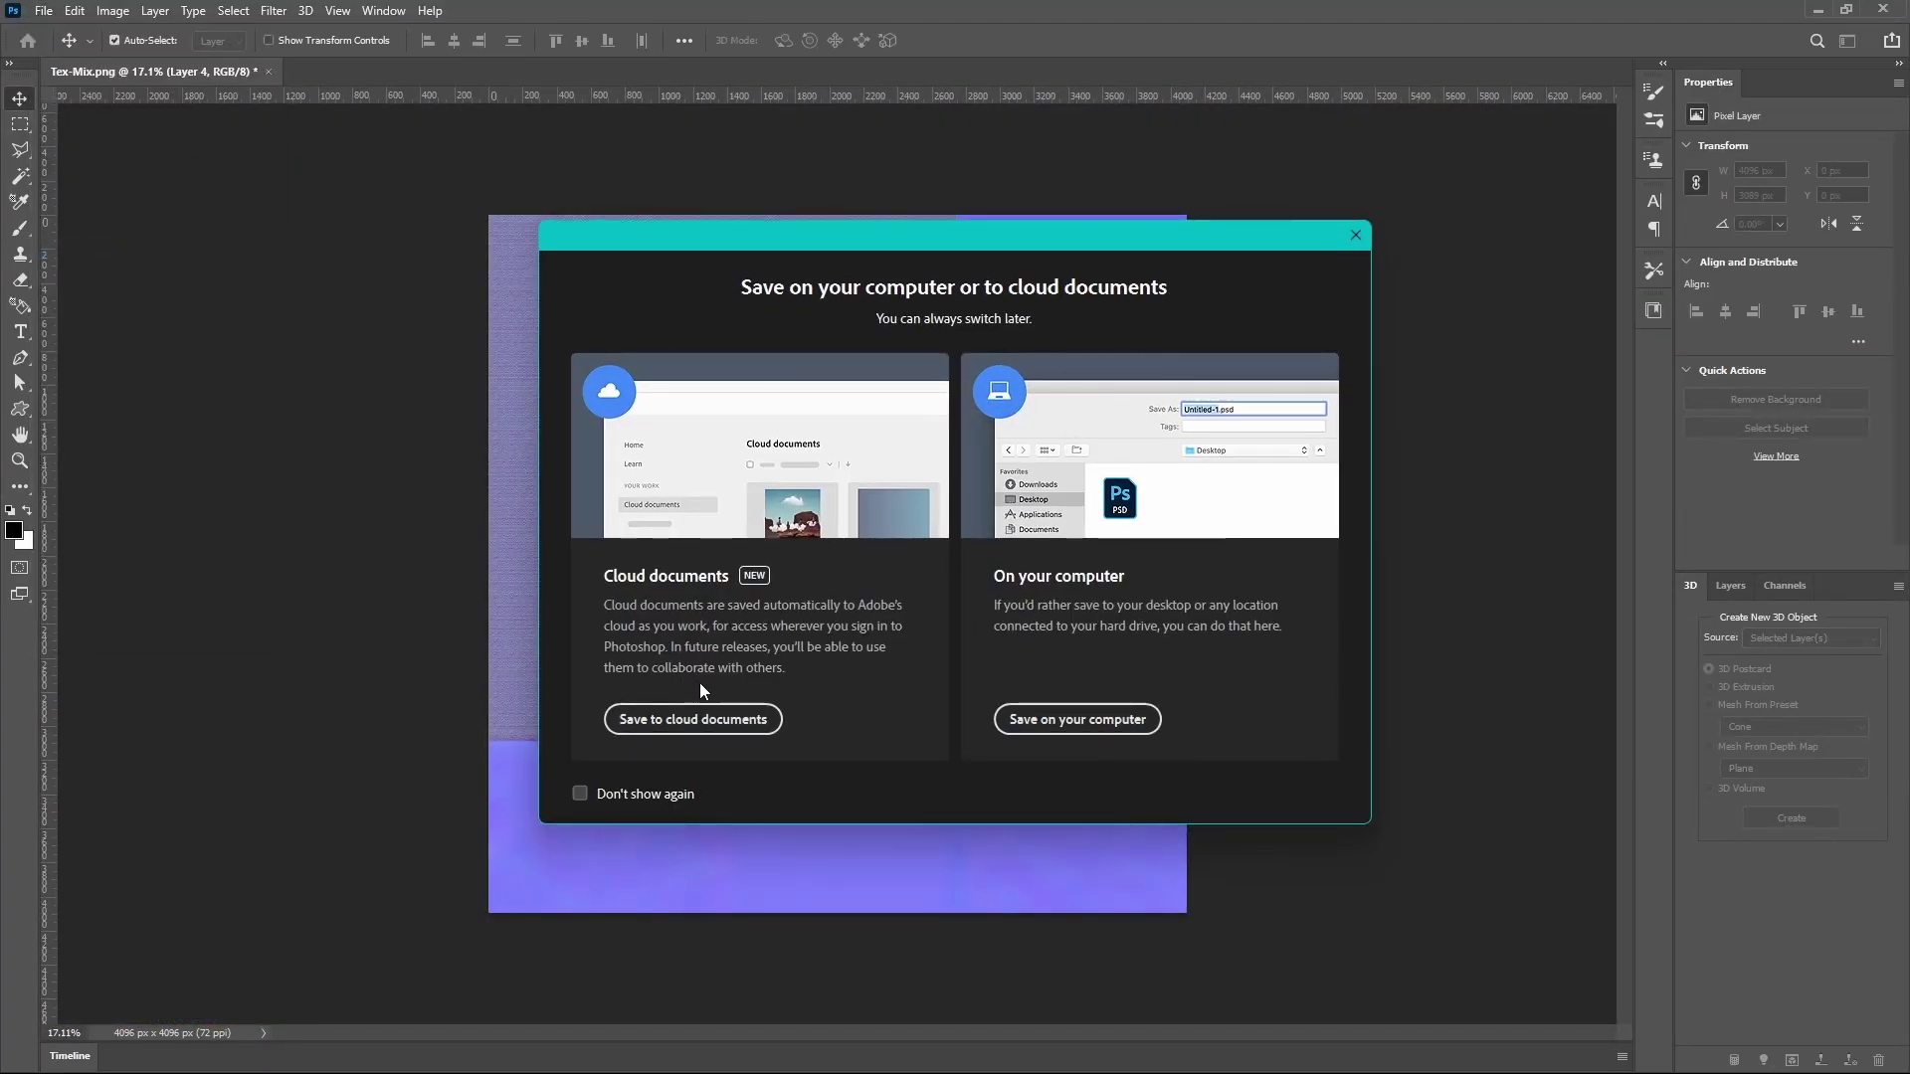
click(1077, 719)
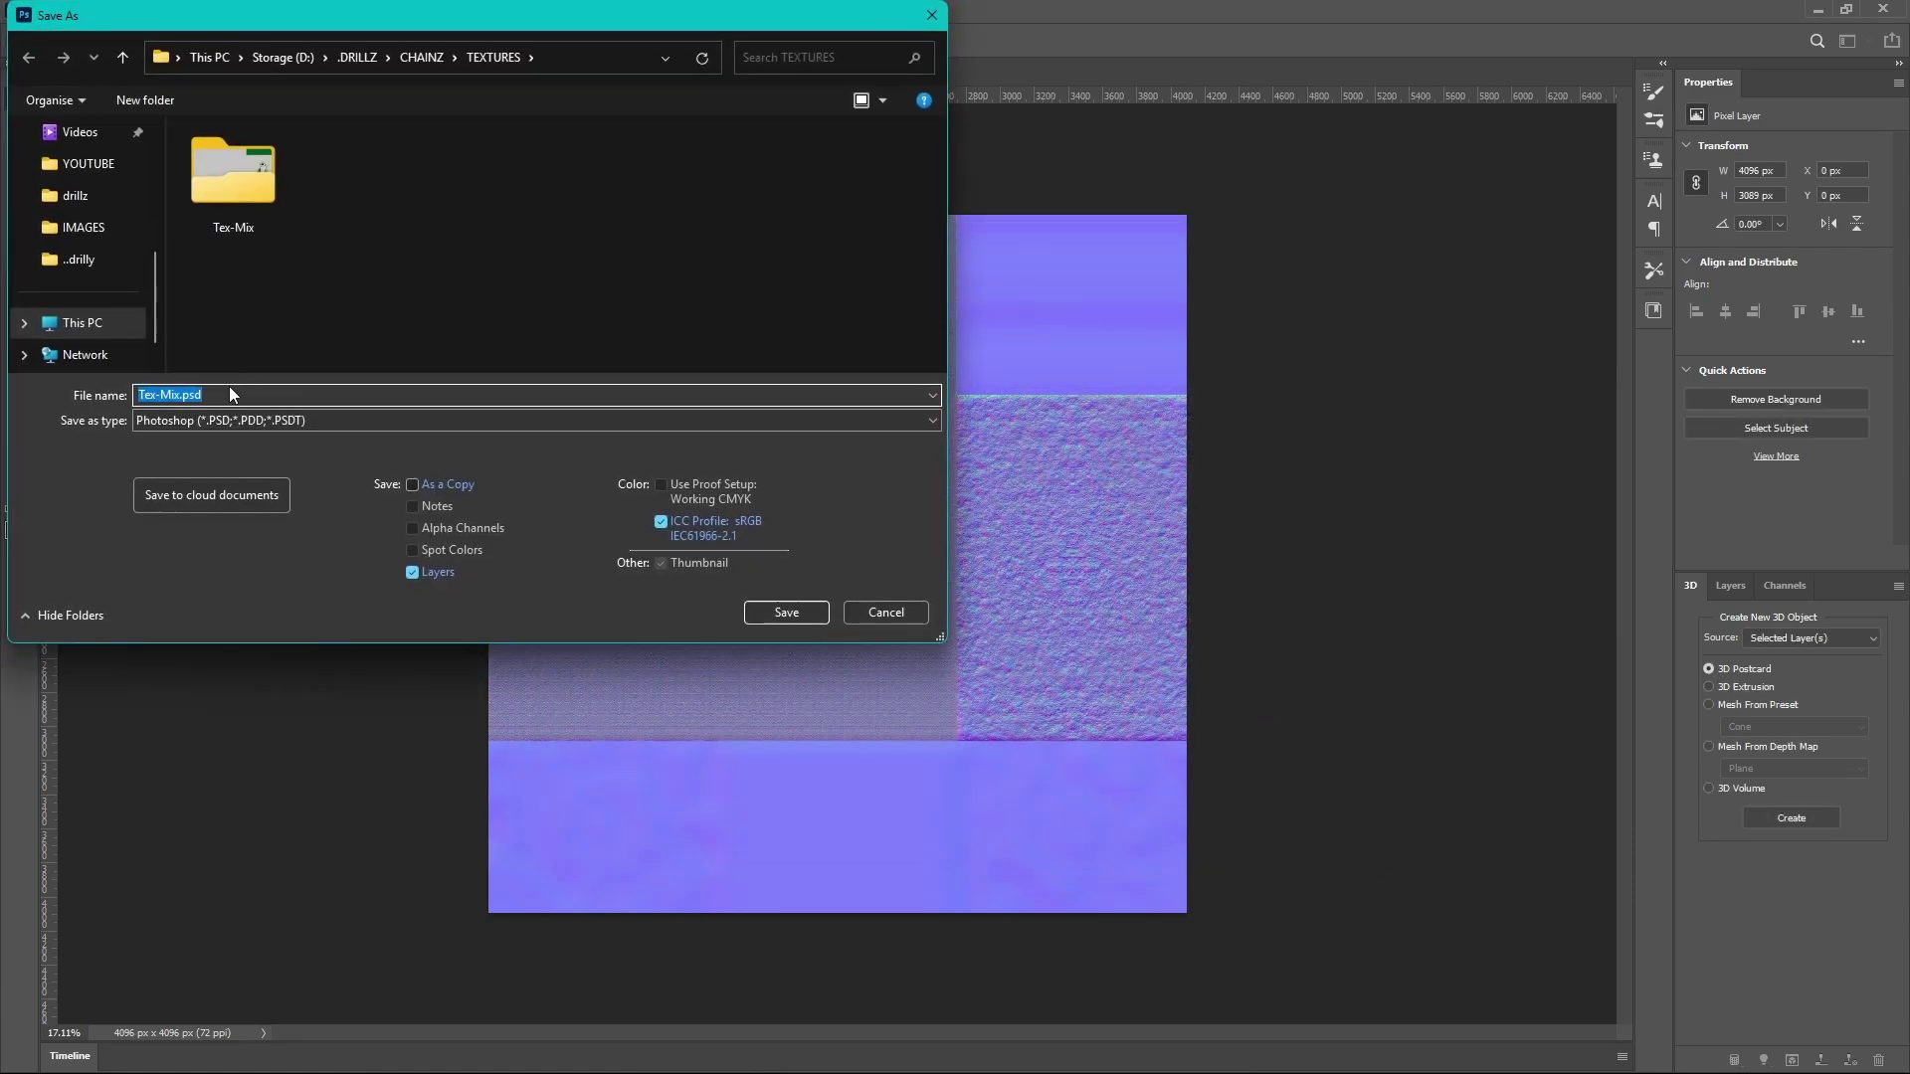
click(333, 414)
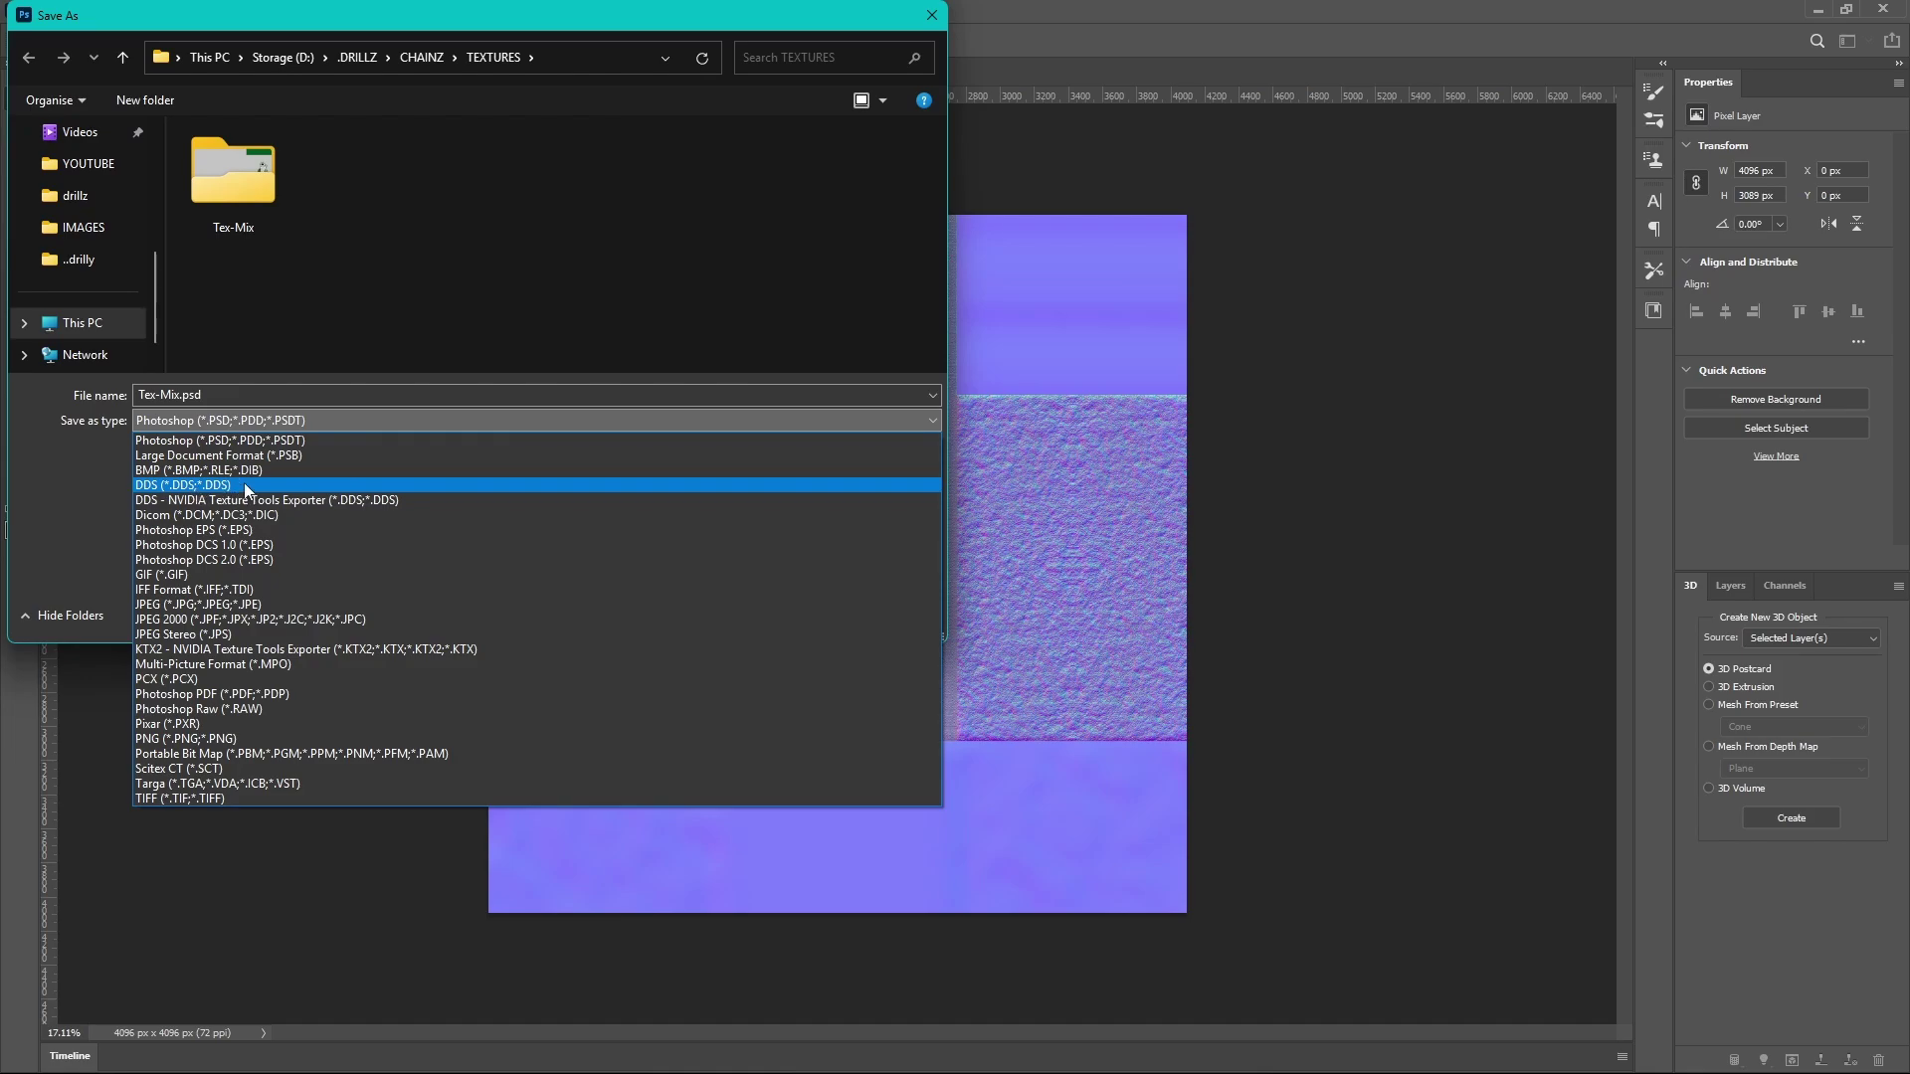
click(316, 501)
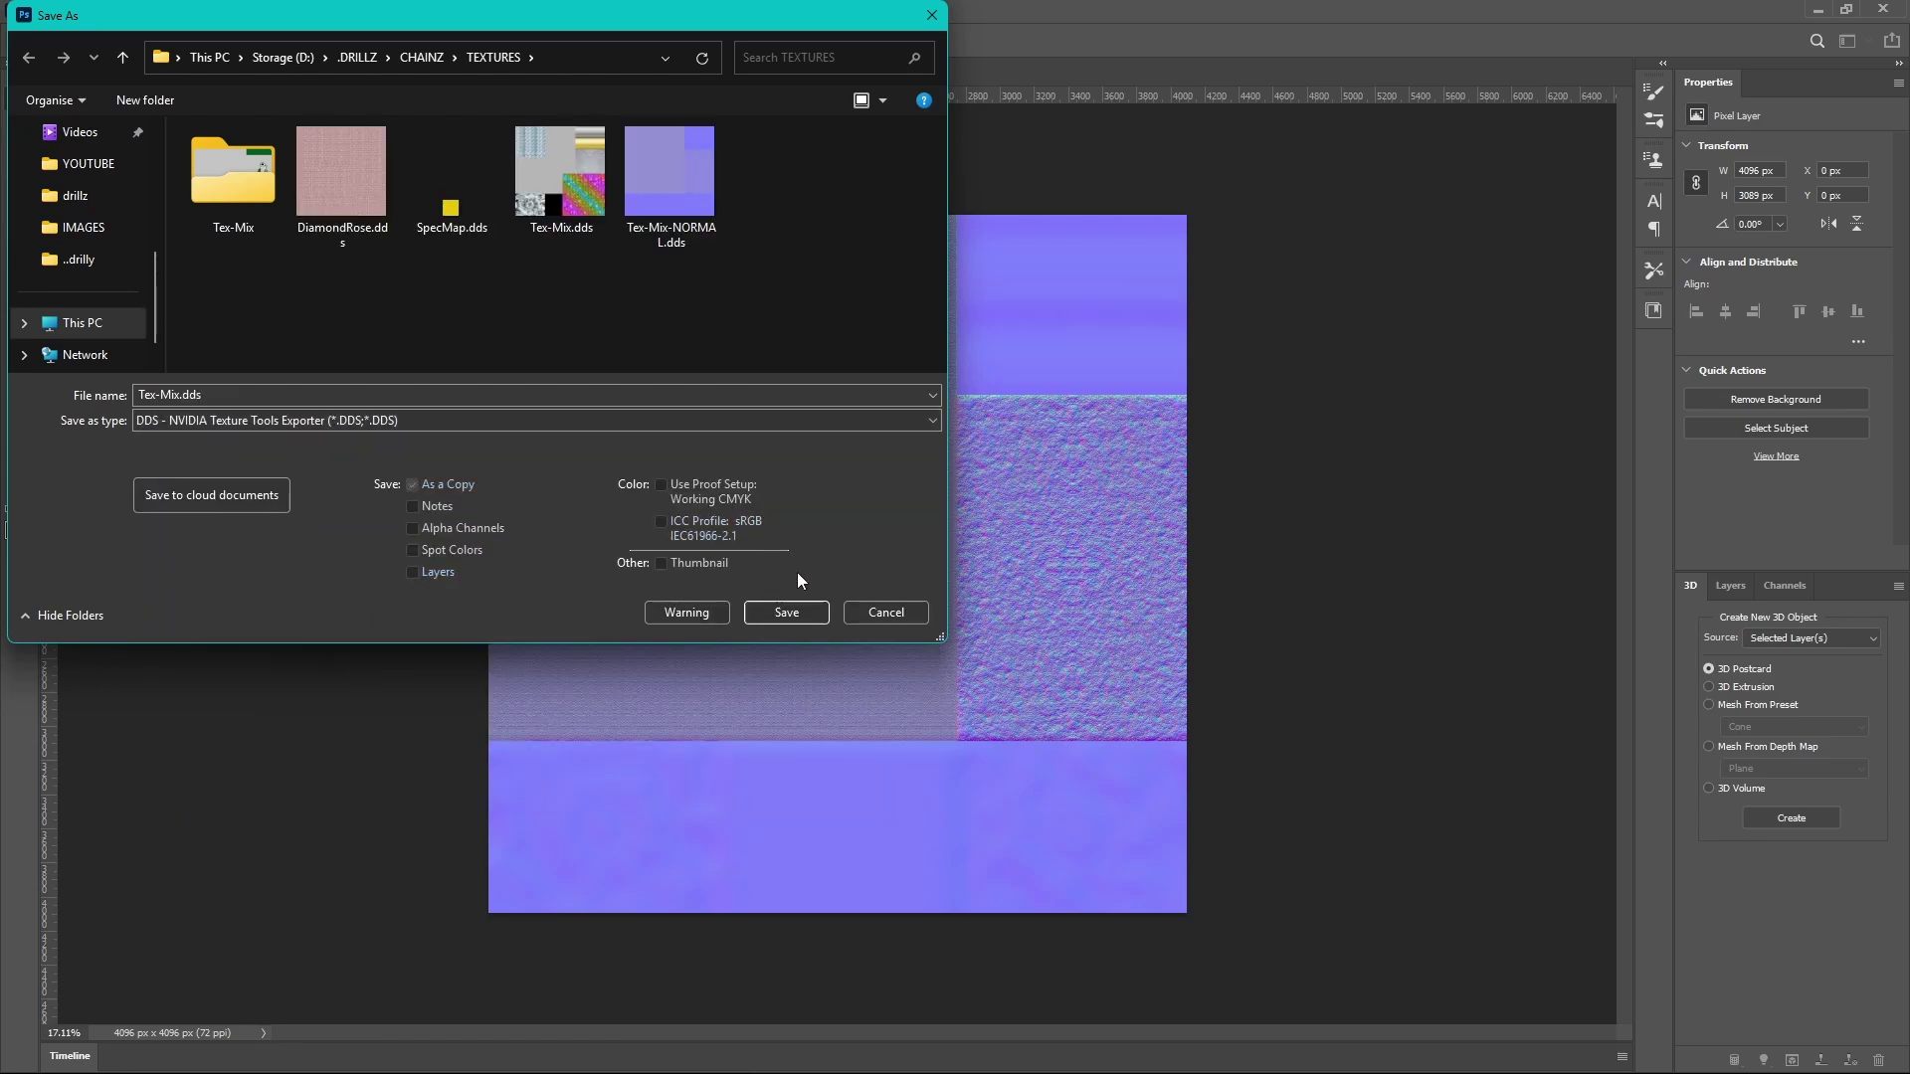
click(796, 612)
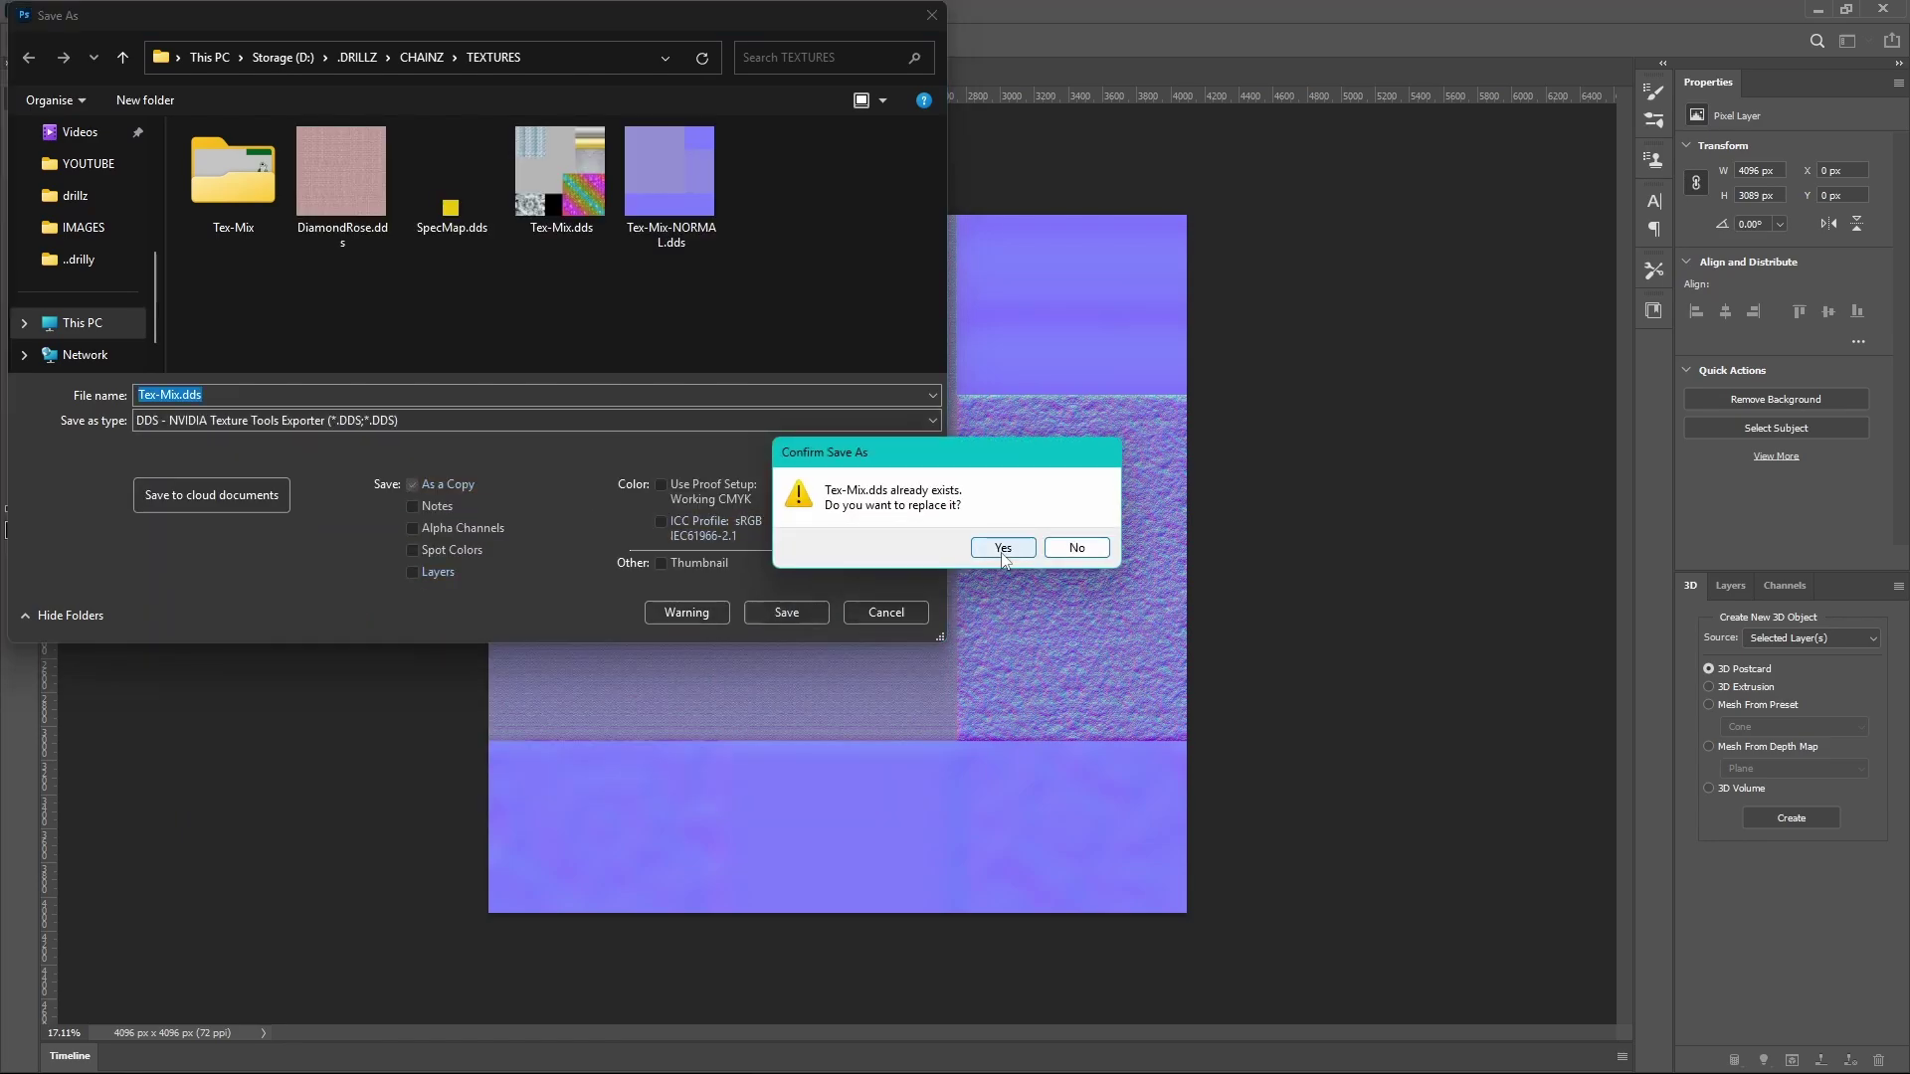
click(992, 547)
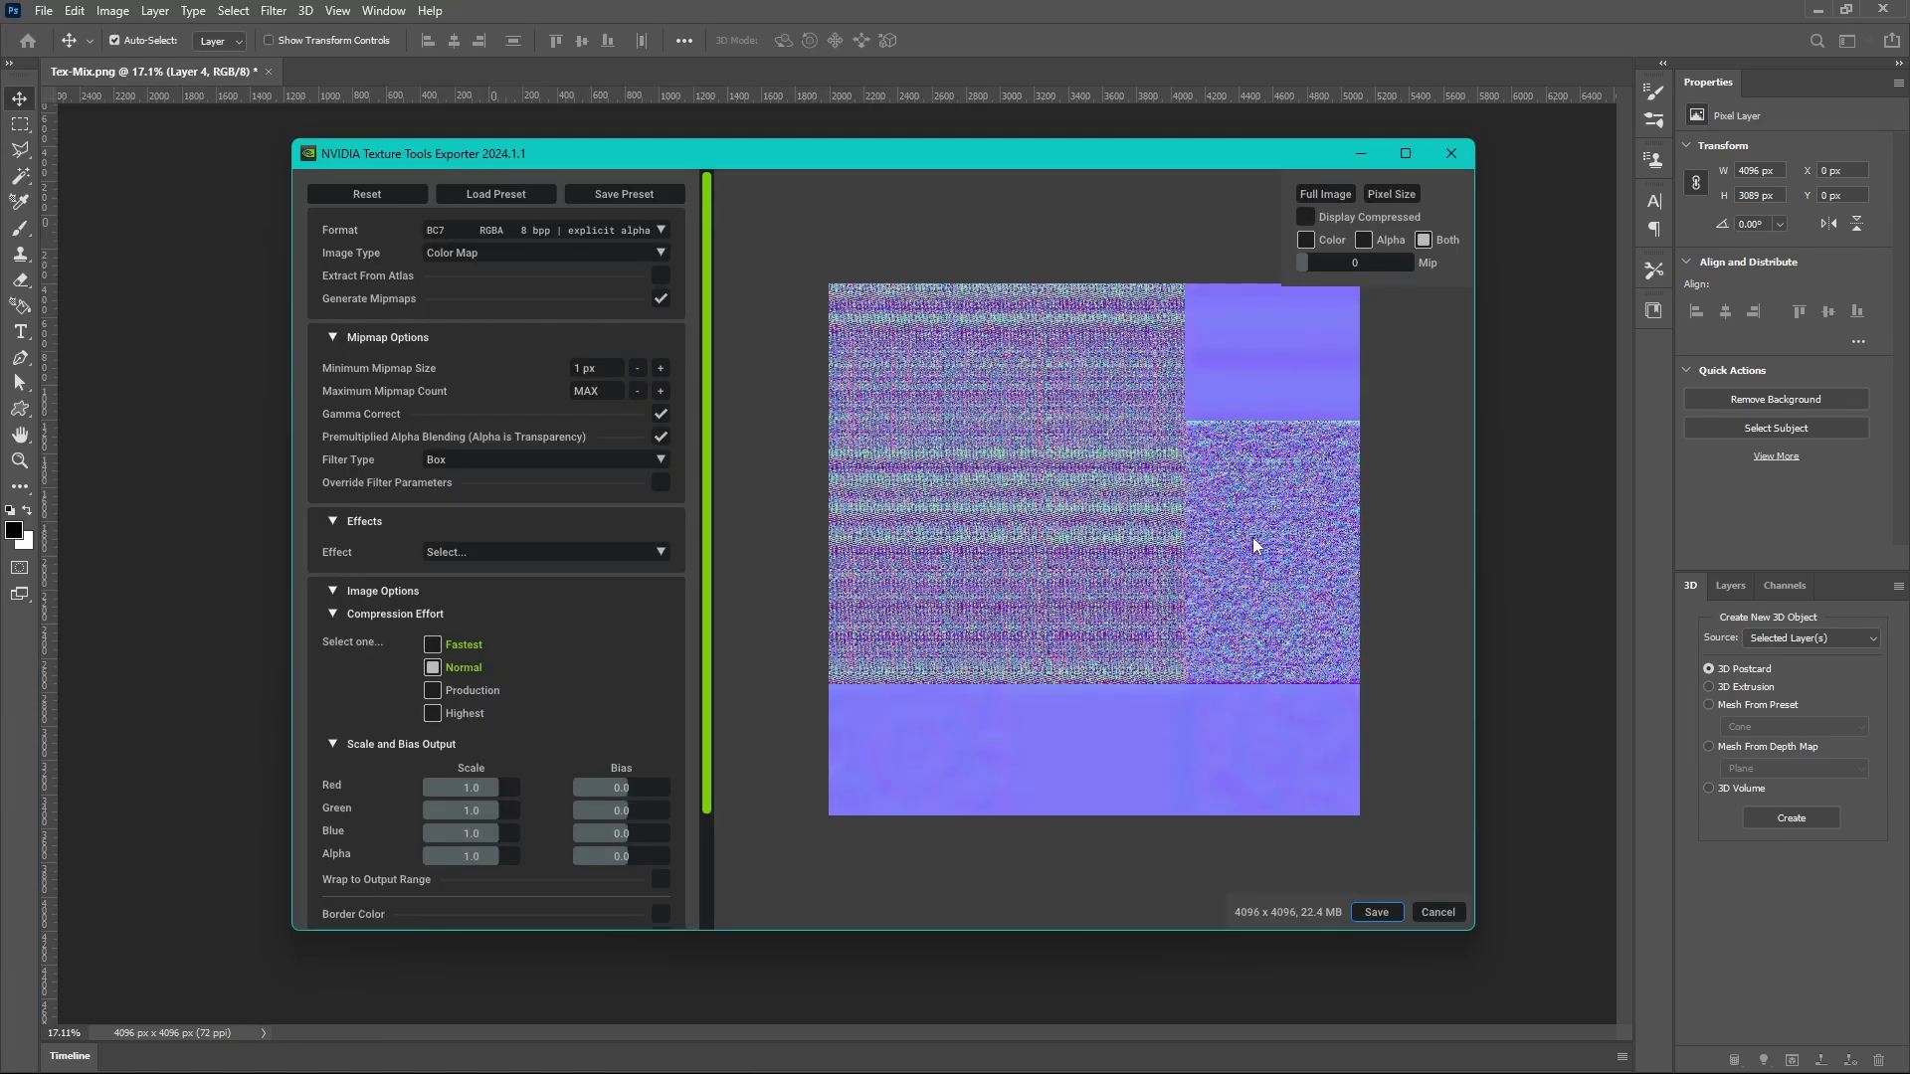
click(1376, 911)
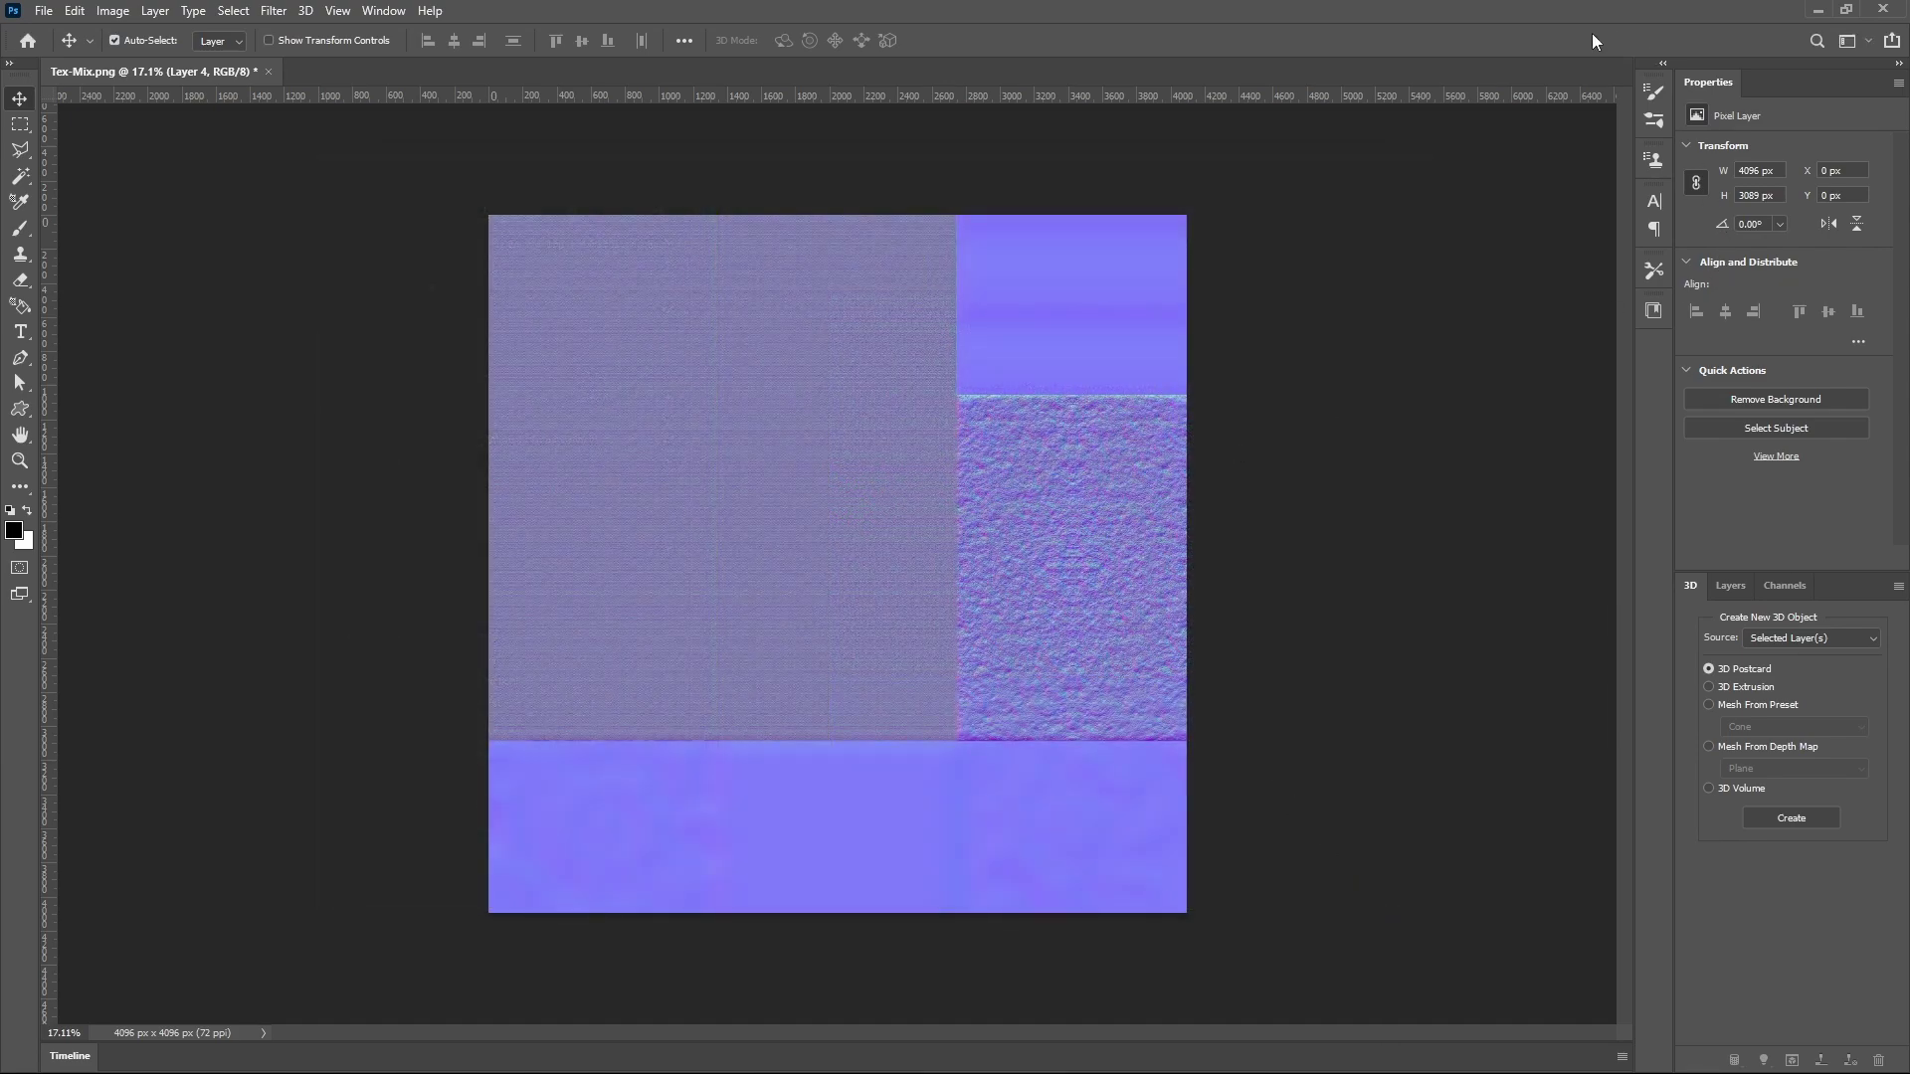